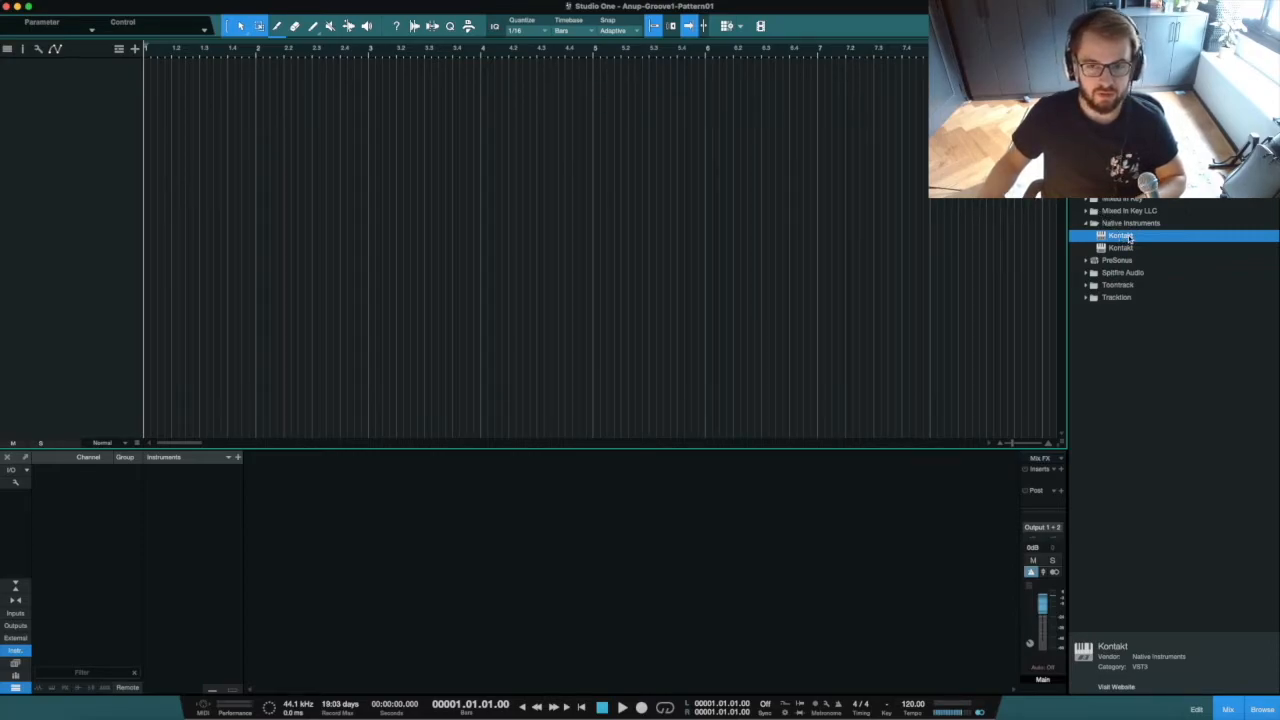
Add the first Native Instruments Kontakt plug-in as an instrument track and hide its outputs section.
left_click_drag(1133, 237, 131, 97)
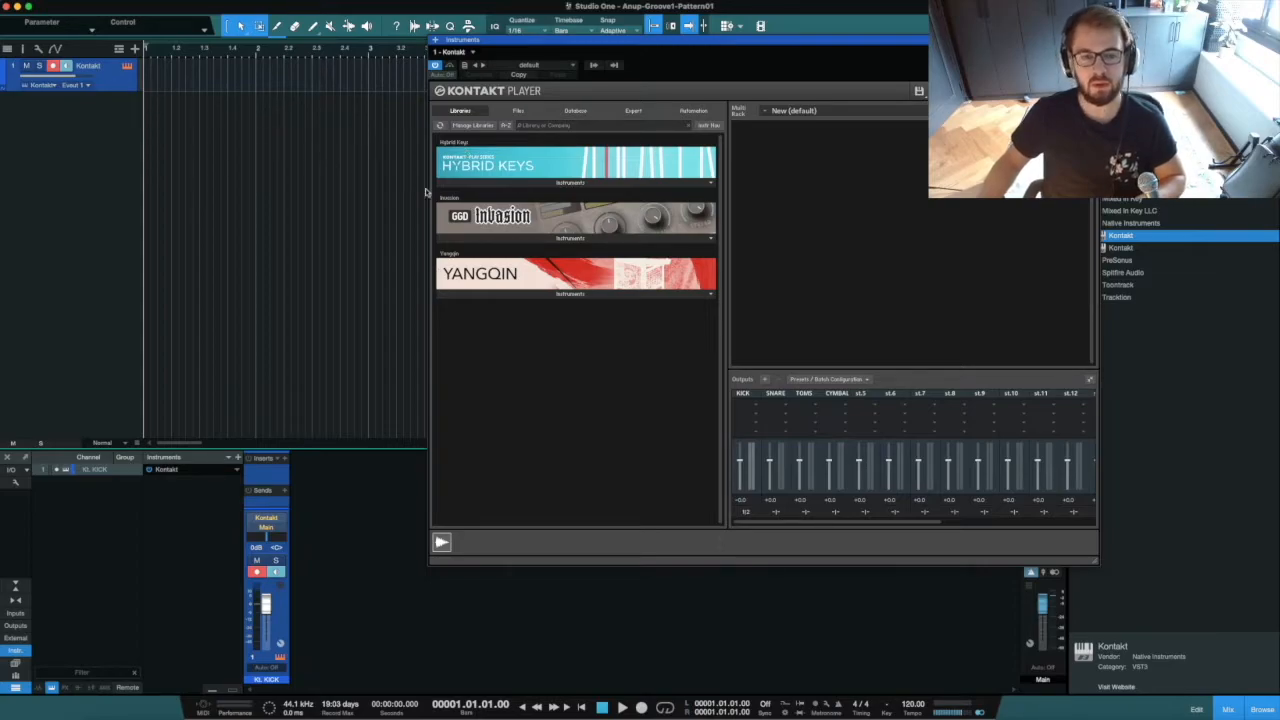
left_click(1090, 378)
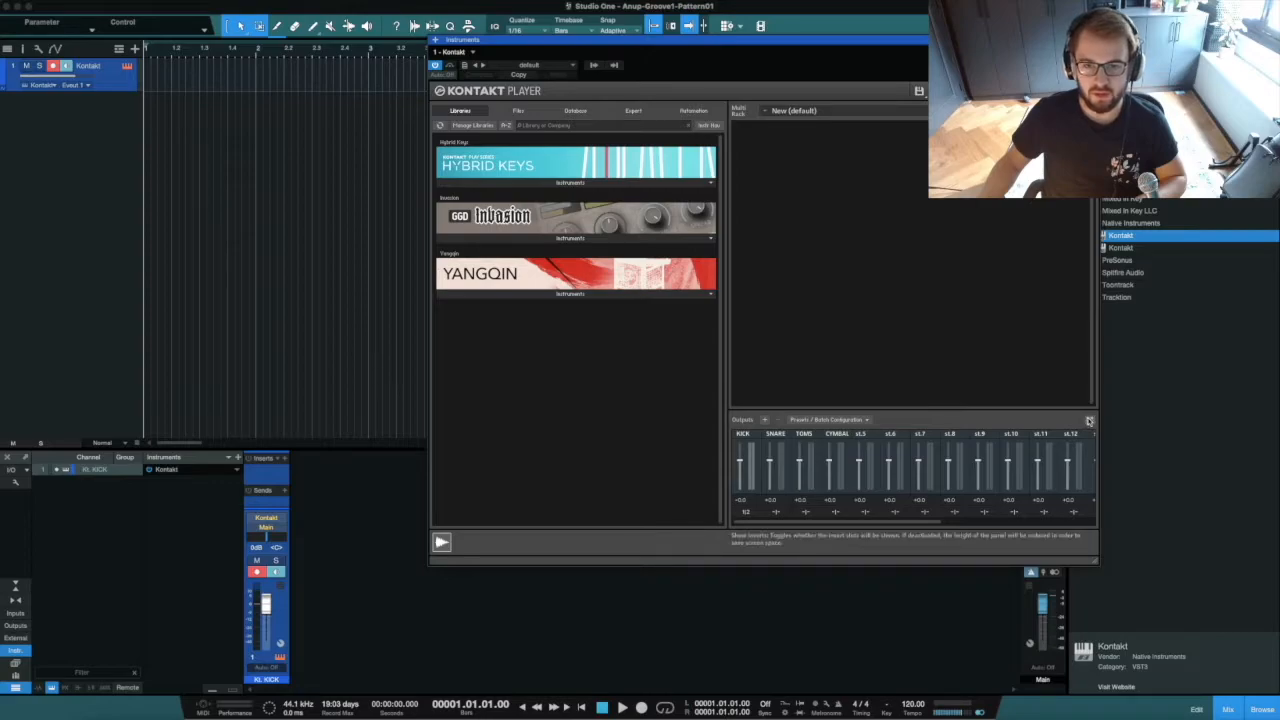
left_click(1090, 421)
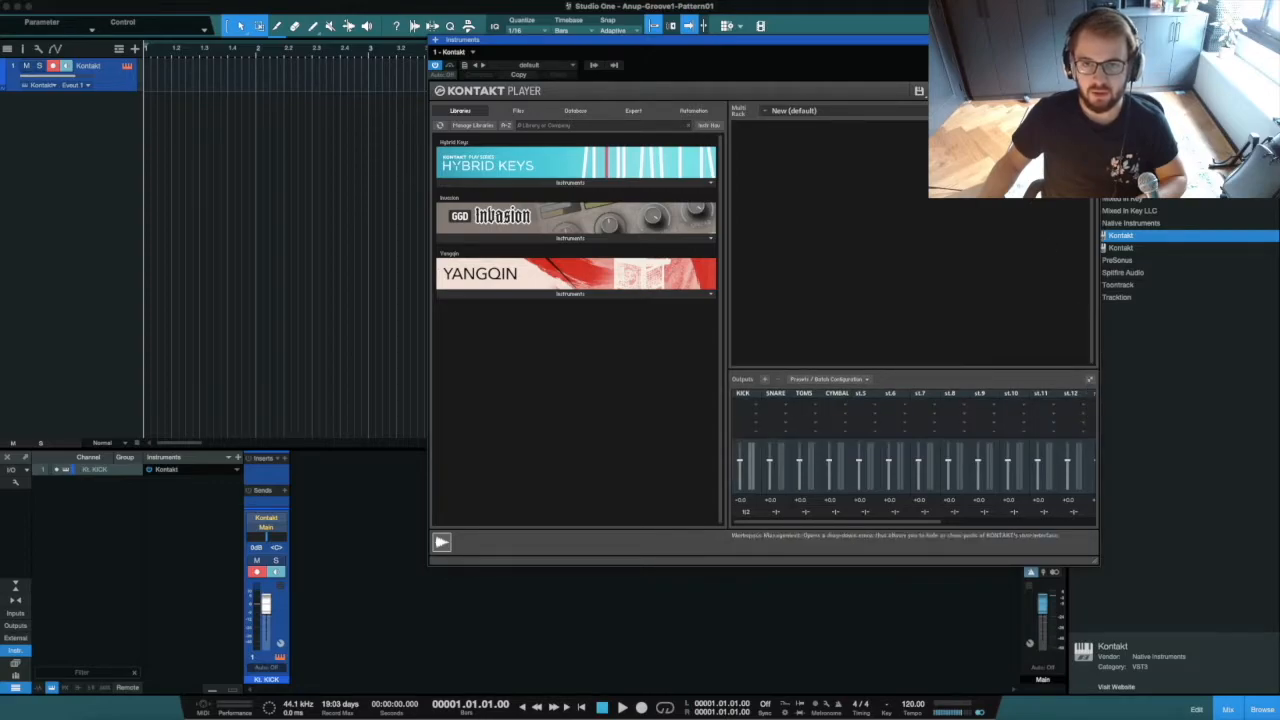
left_click(975, 150)
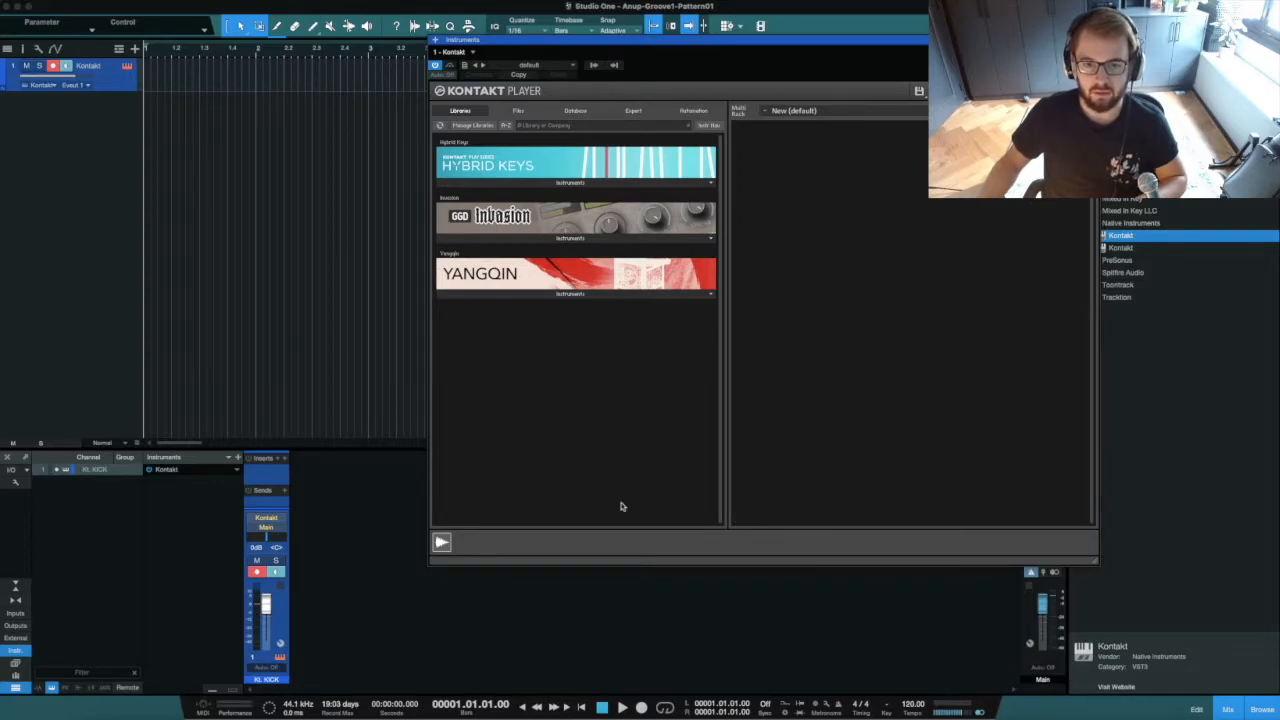
Load The Invasion.nki from the Invasion library into Kontakt and reposition the instrument window.
left_click(569, 240)
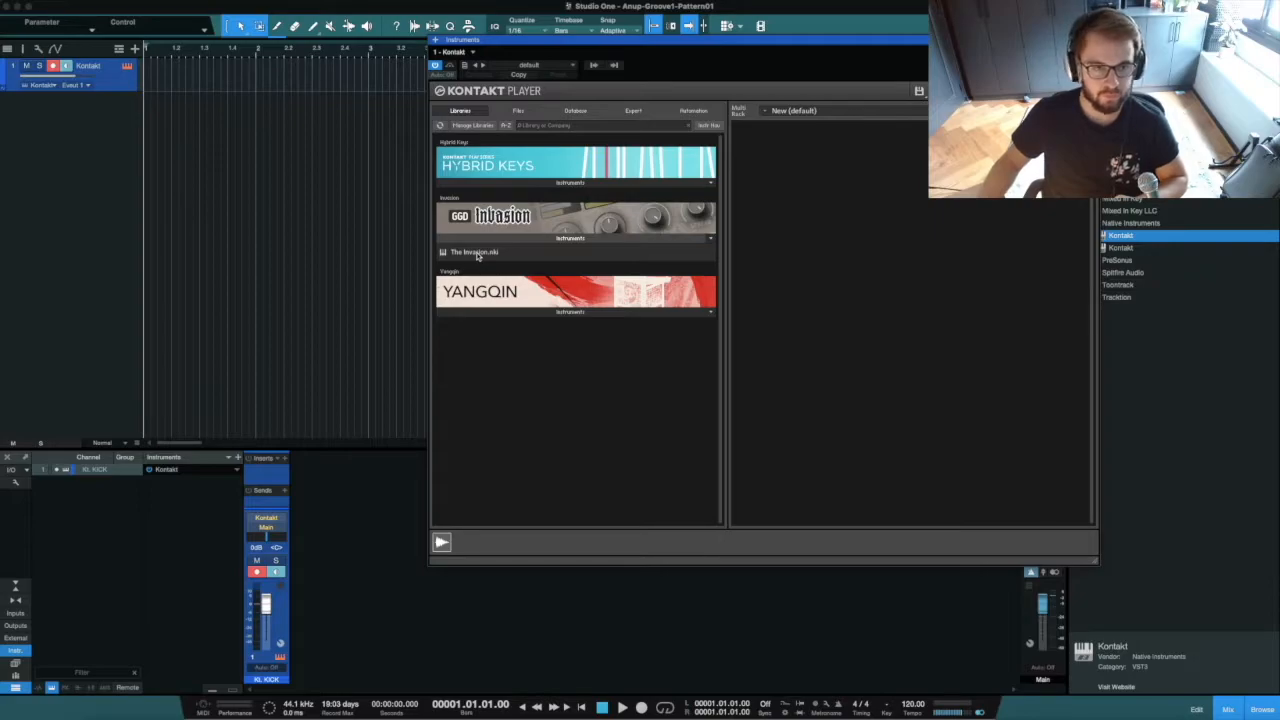
left_click_drag(461, 254, 817, 185)
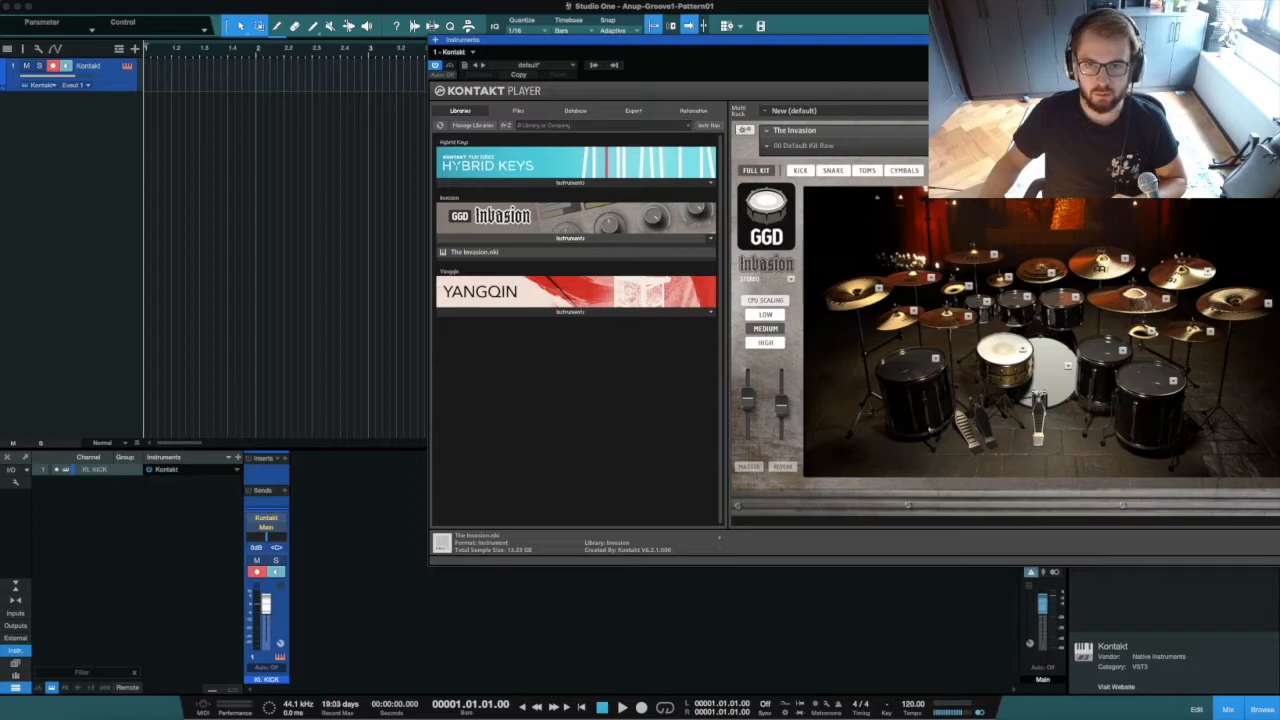
left_click_drag(836, 43, 500, 137)
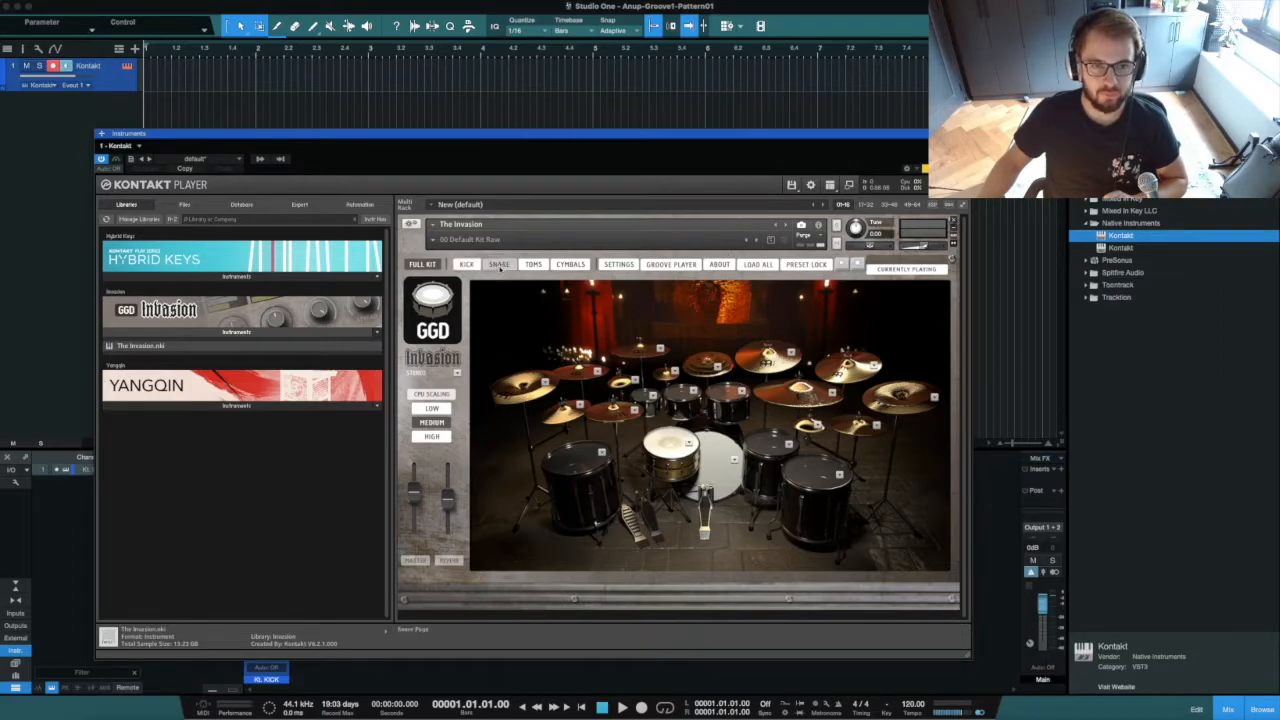
Examine the Invasion kit's individual drum pages, such as kick and snare, with their mic channels and output assignments.
left_click(467, 264)
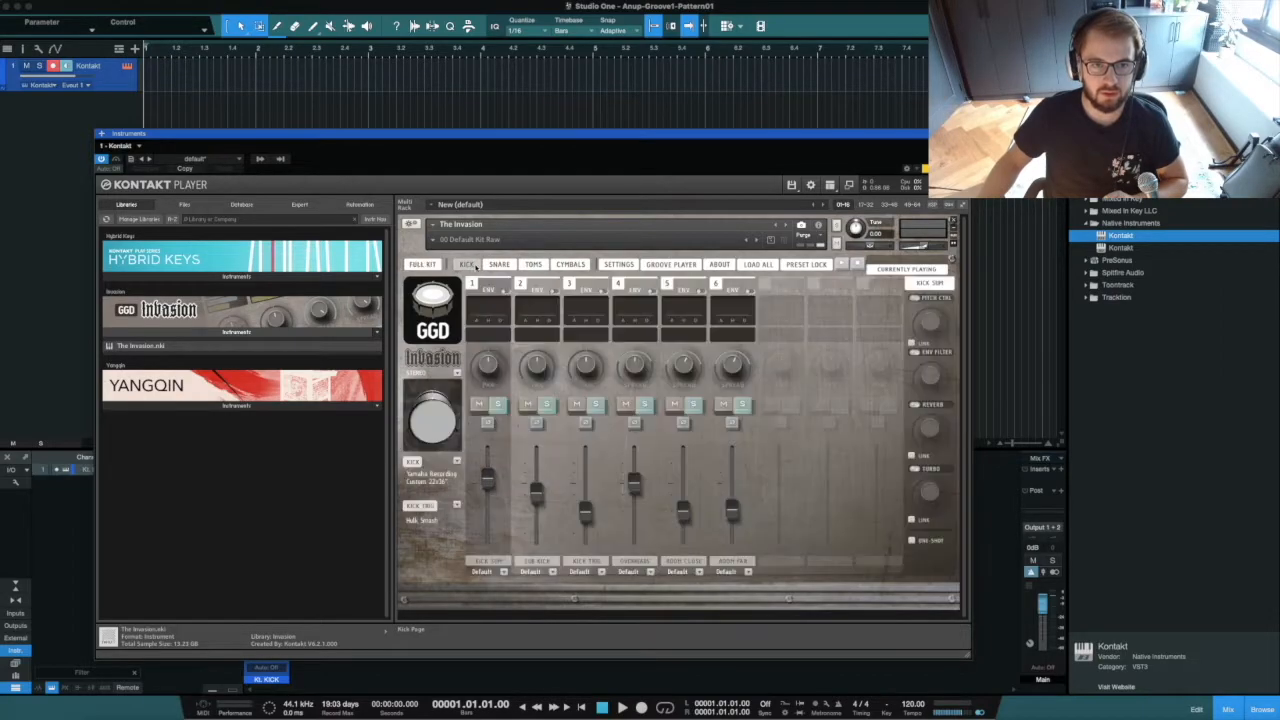
left_click(499, 264)
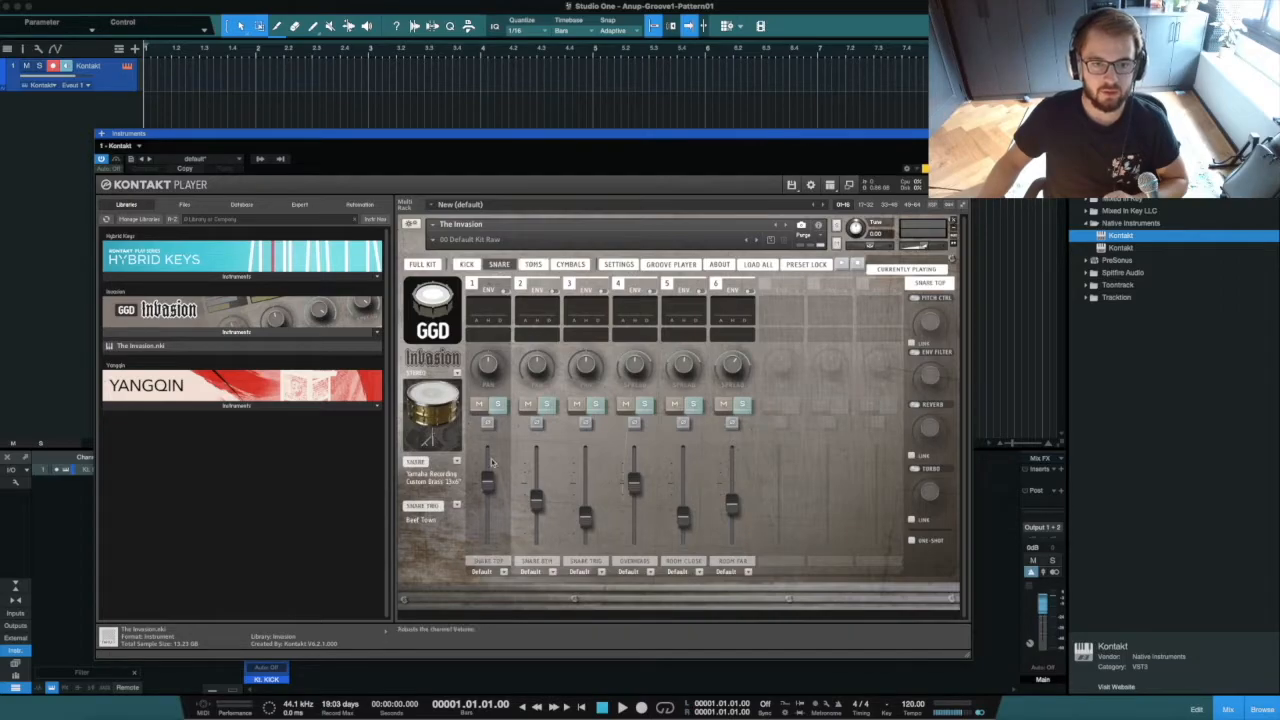
left_click(467, 264)
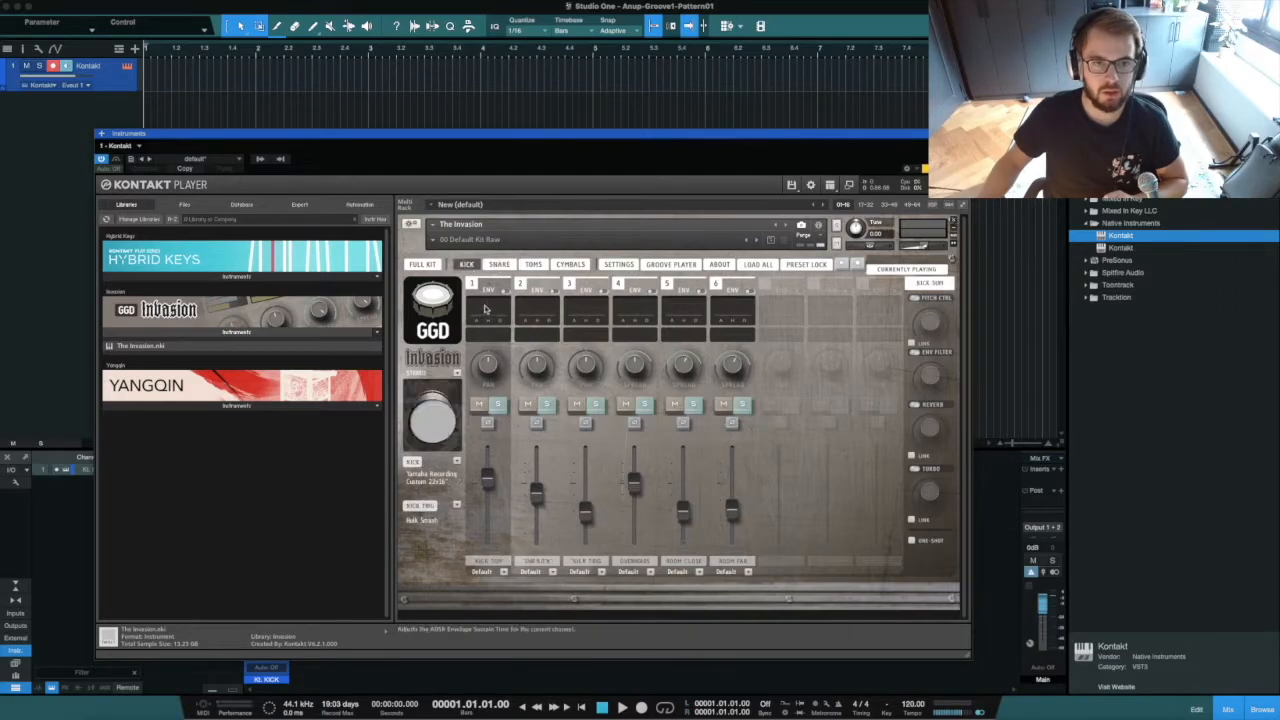
left_click(498, 573)
left_click(498, 573)
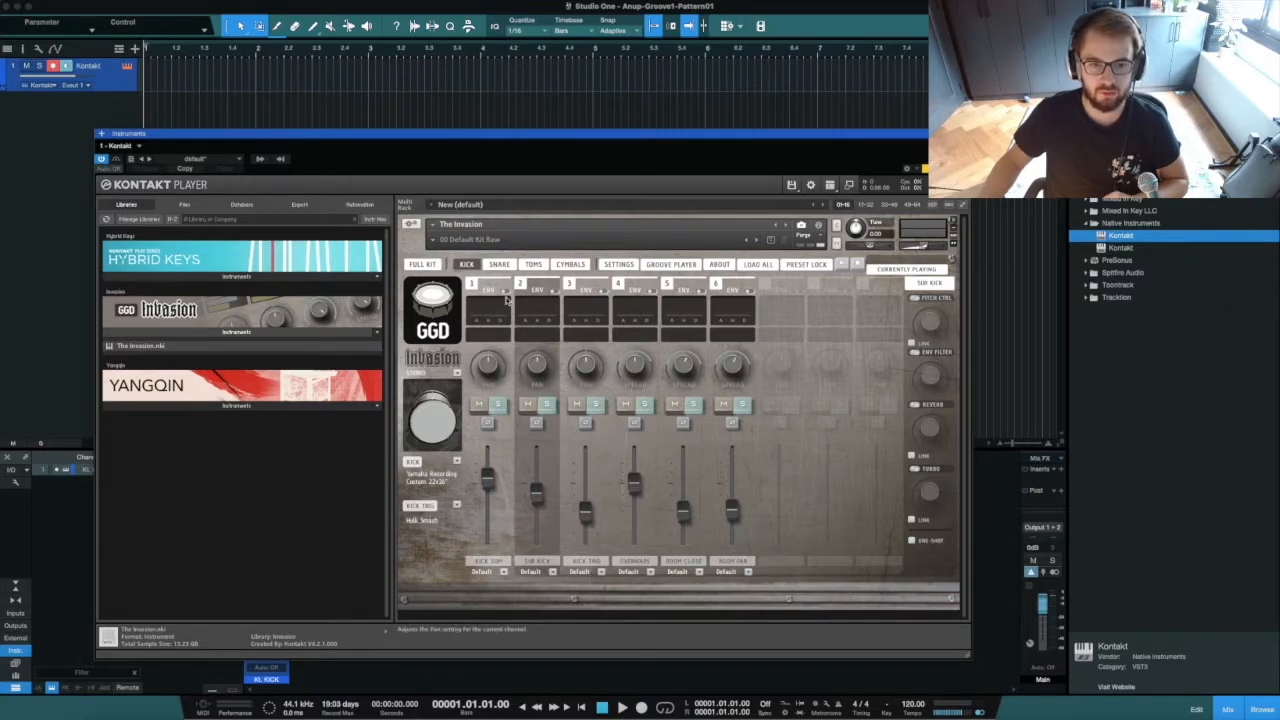
left_click(510, 264)
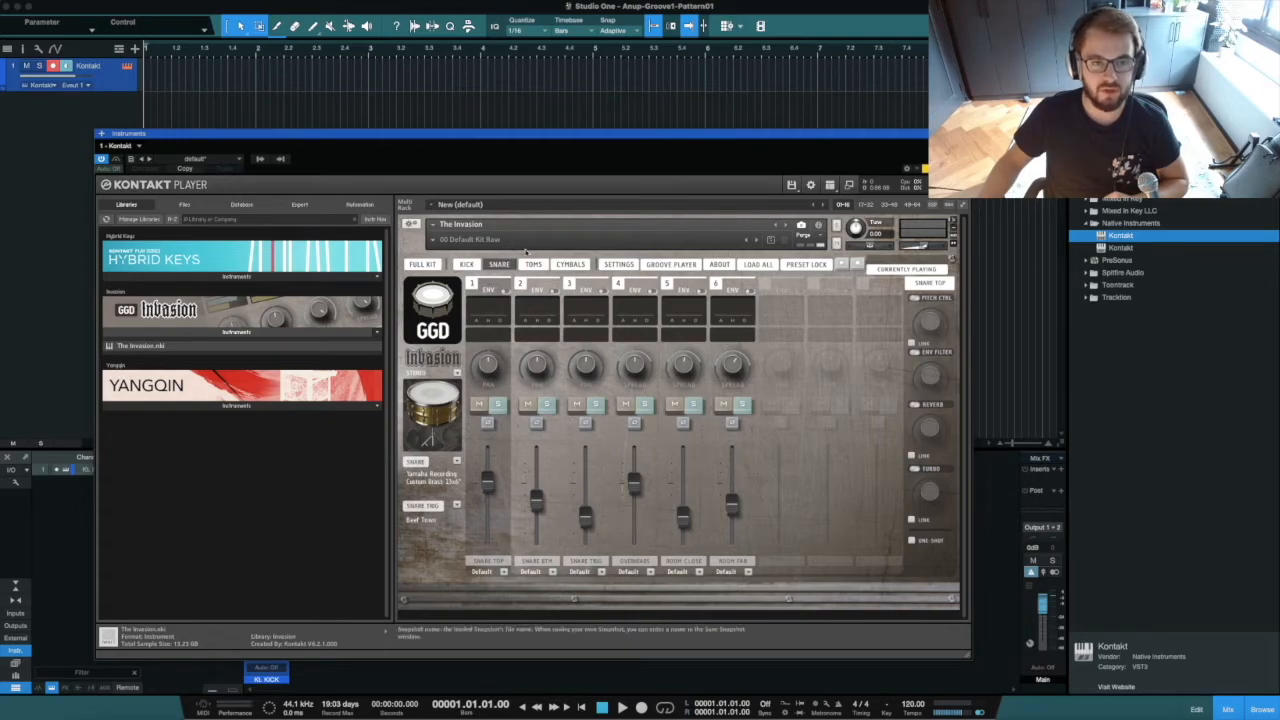
left_click(558, 264)
left_click(464, 264)
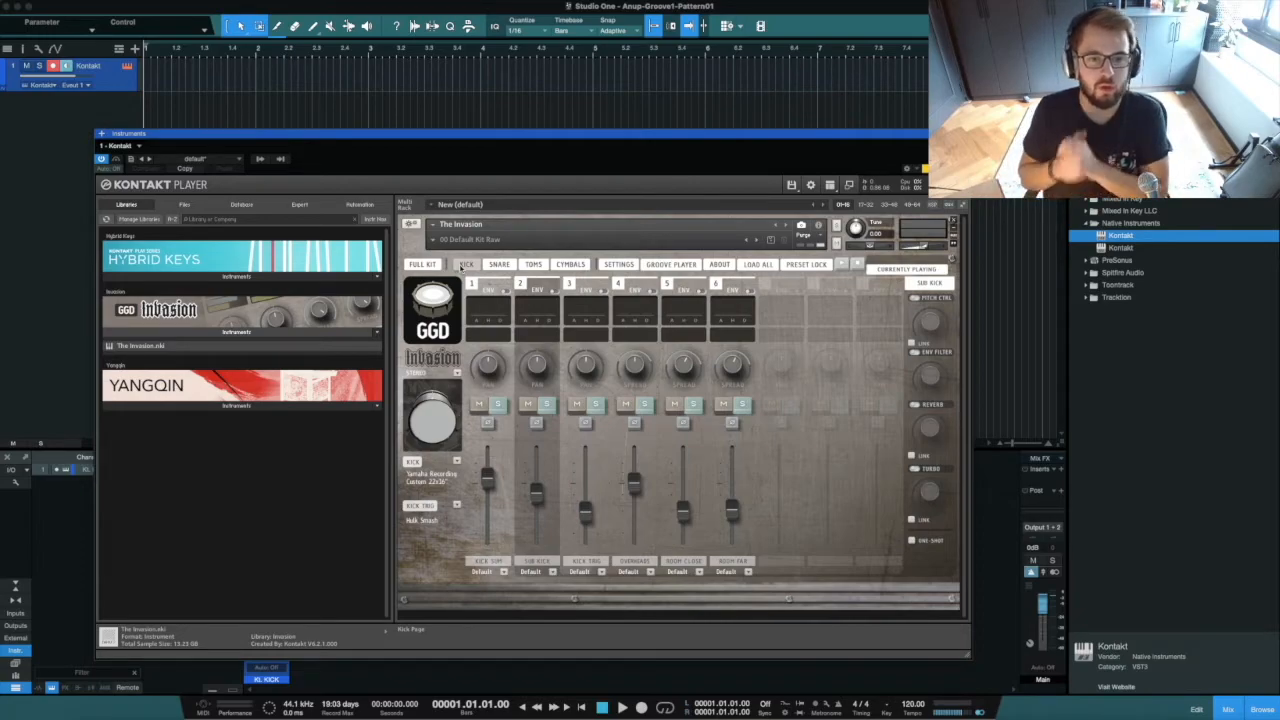
Show Kontakt's outputs and replace the existing ones with 10 two-channel outputs, saving this as the default configuration.
left_click(830, 187)
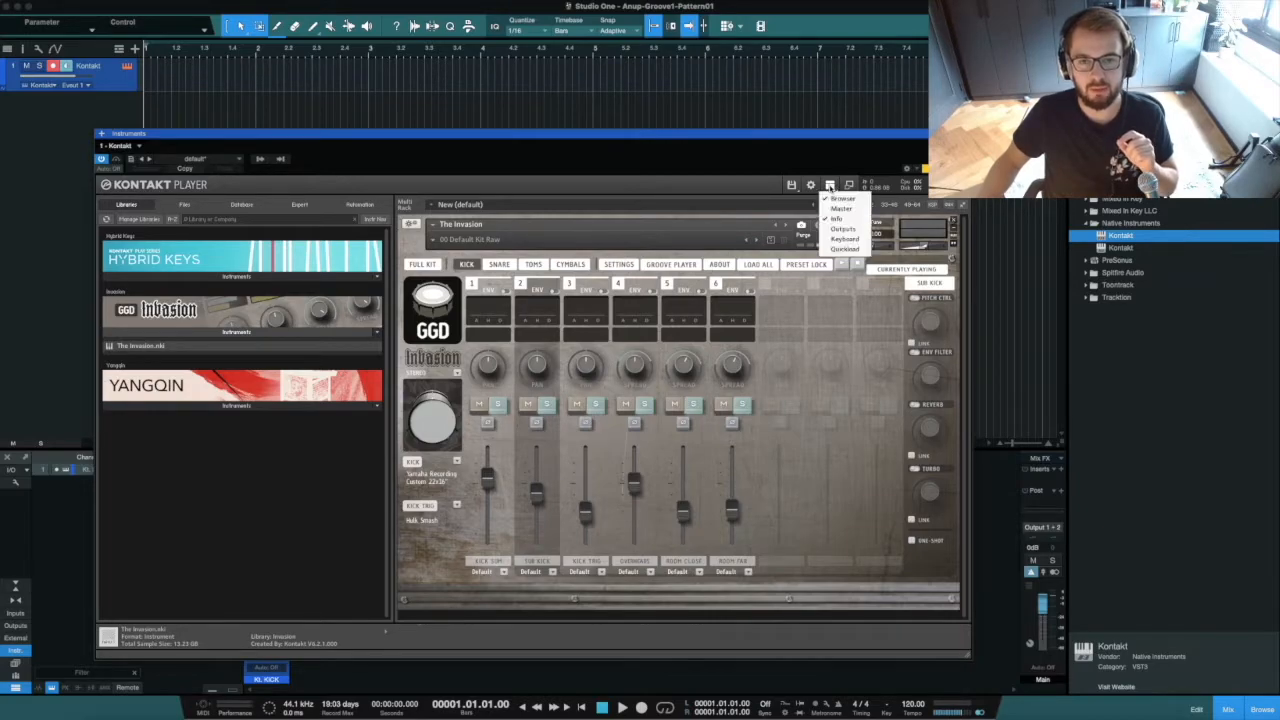
left_click(838, 232)
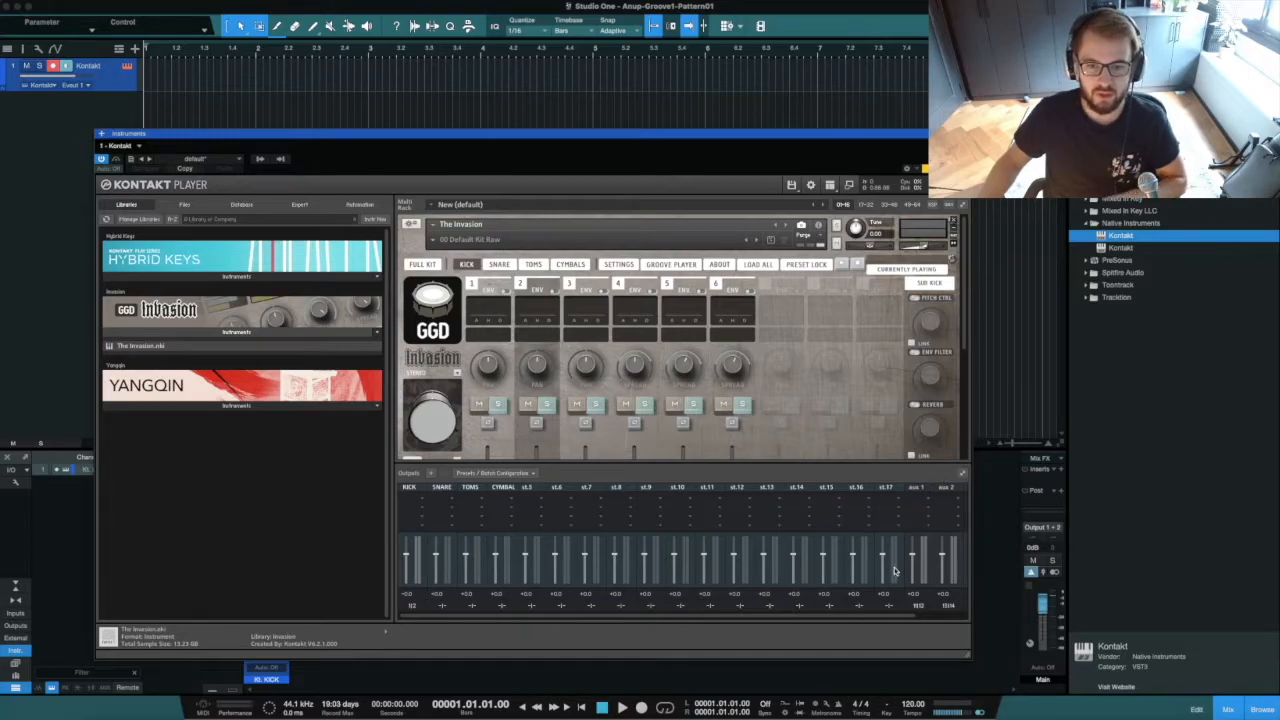
left_click(432, 475)
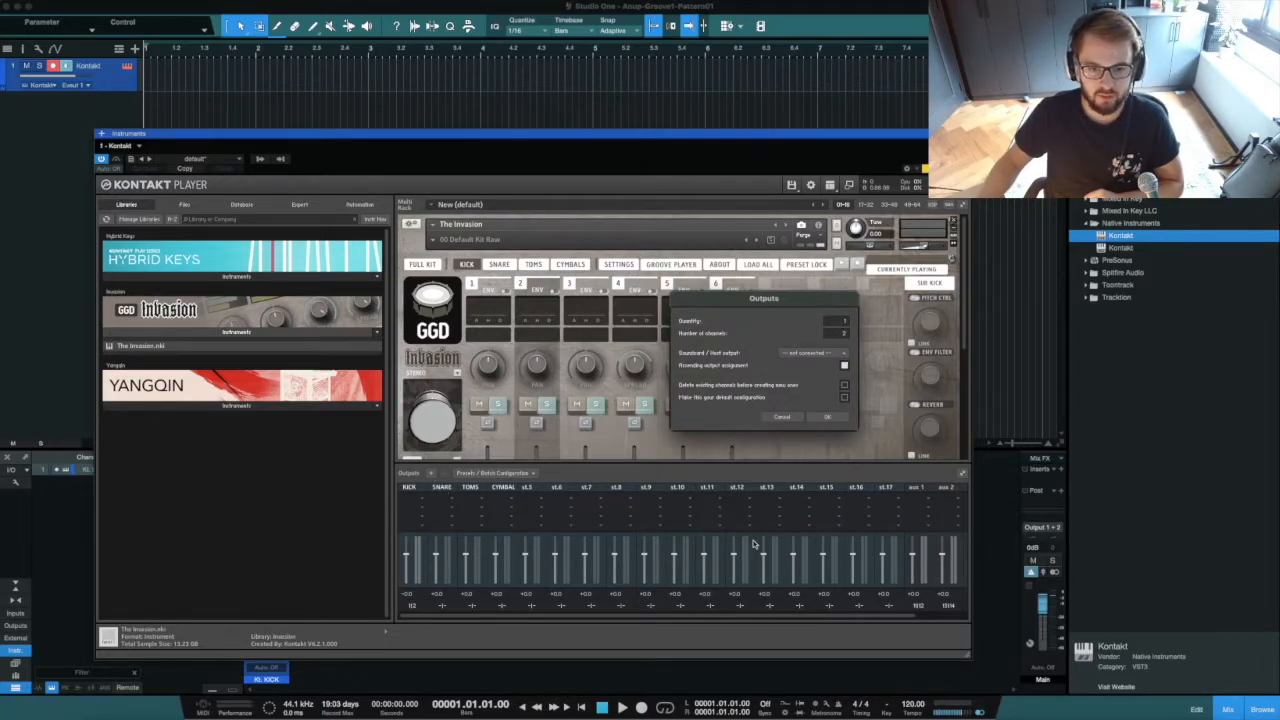
left_click_drag(846, 320, 851, 298)
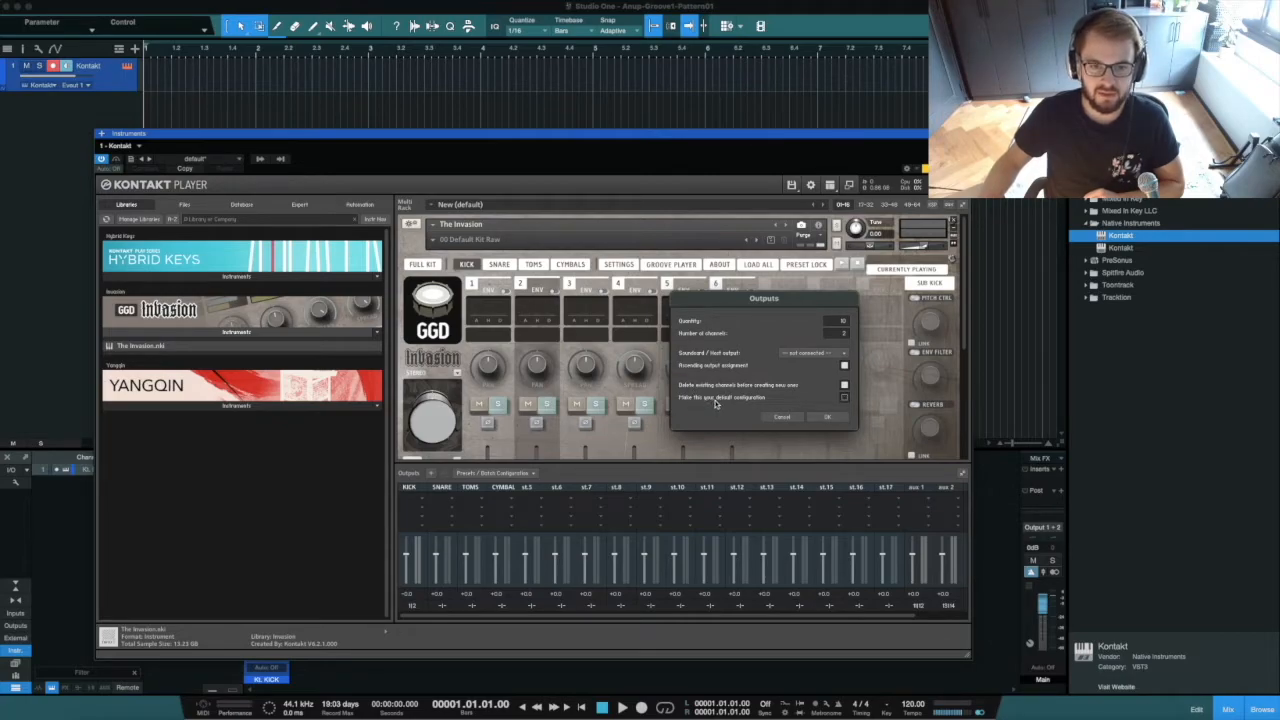
left_click(829, 417)
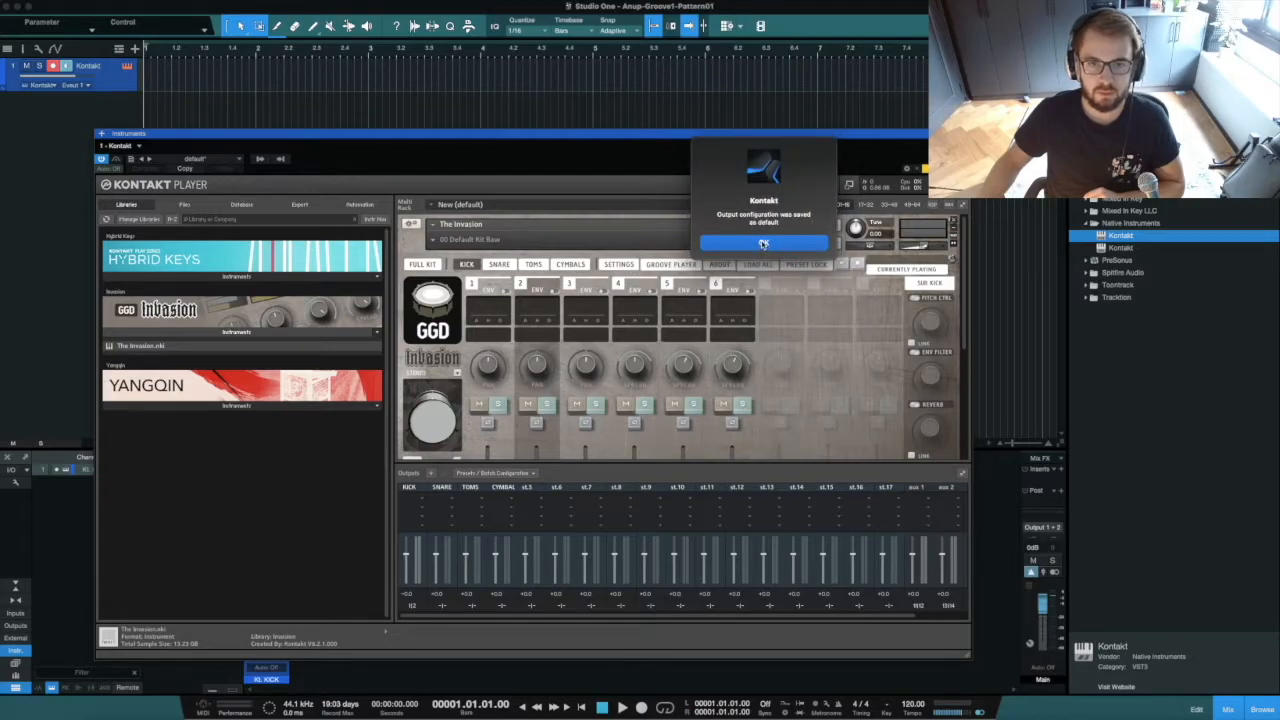
left_click(763, 245)
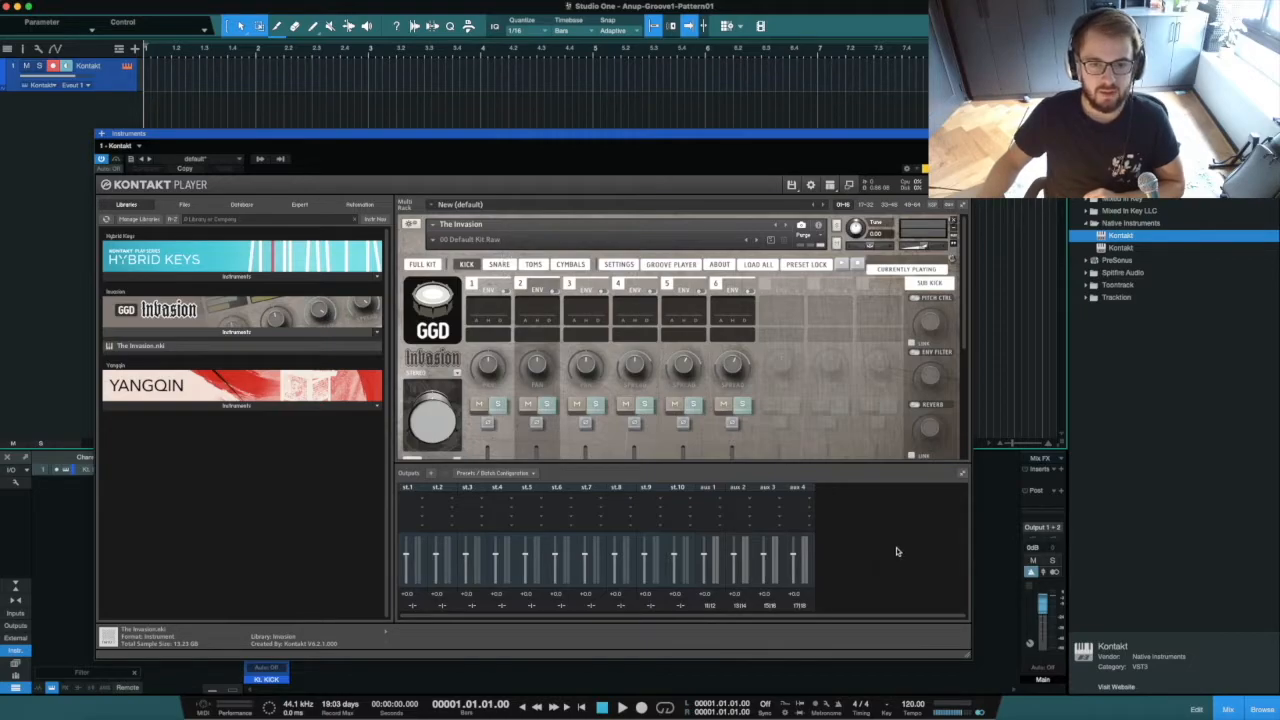
Check which outputs the kick sum channel offers for routing, keeping it on Default.
scroll(804, 400, "down", 5)
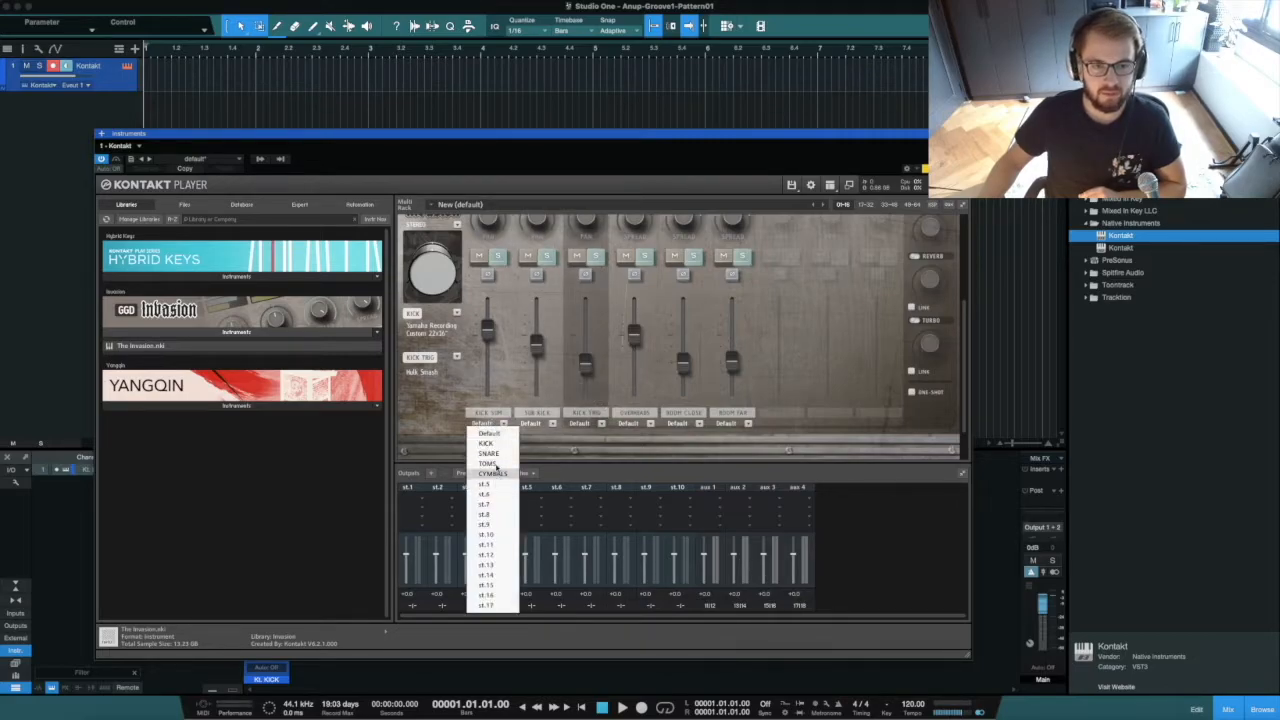
left_click(488, 433)
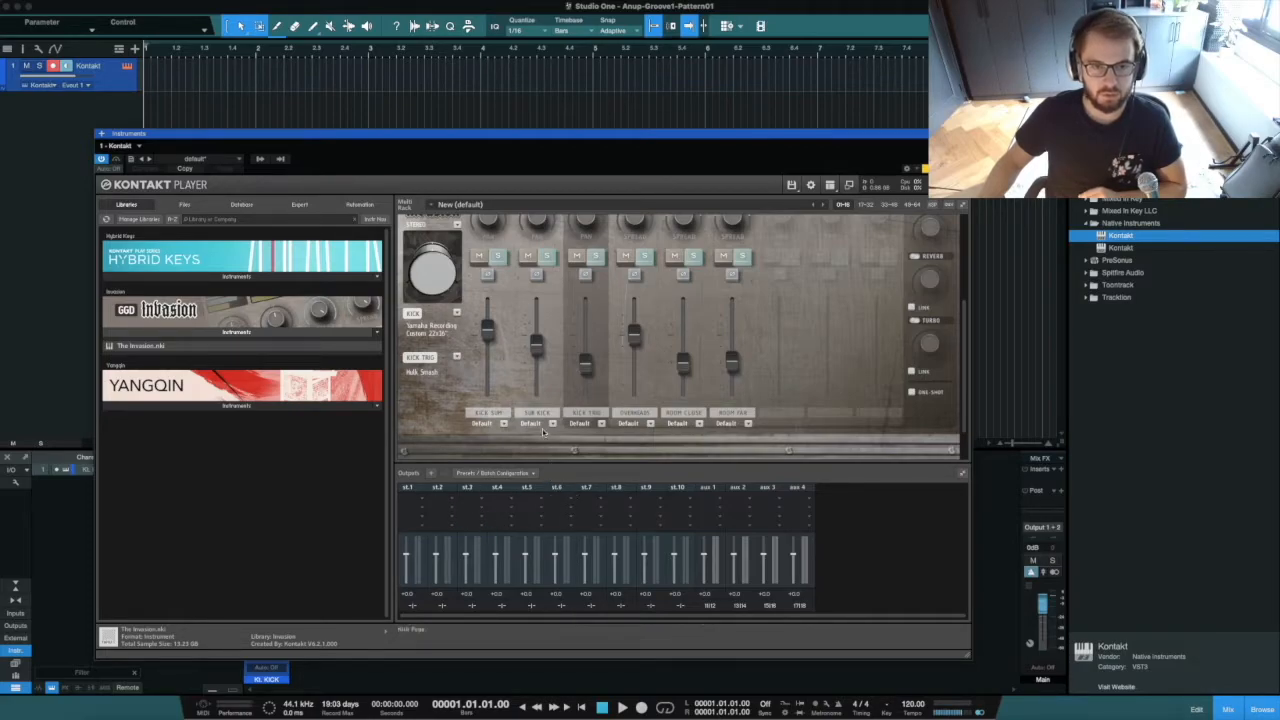
left_click(482, 424)
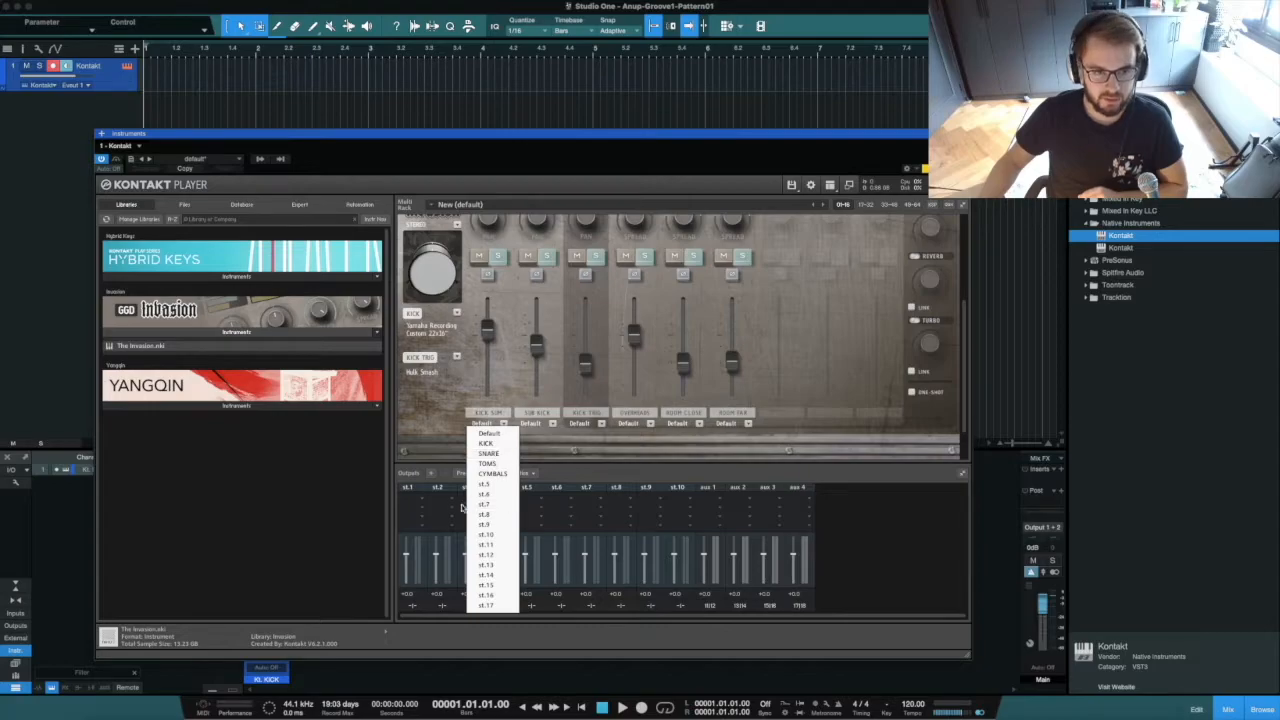
left_click(683, 381)
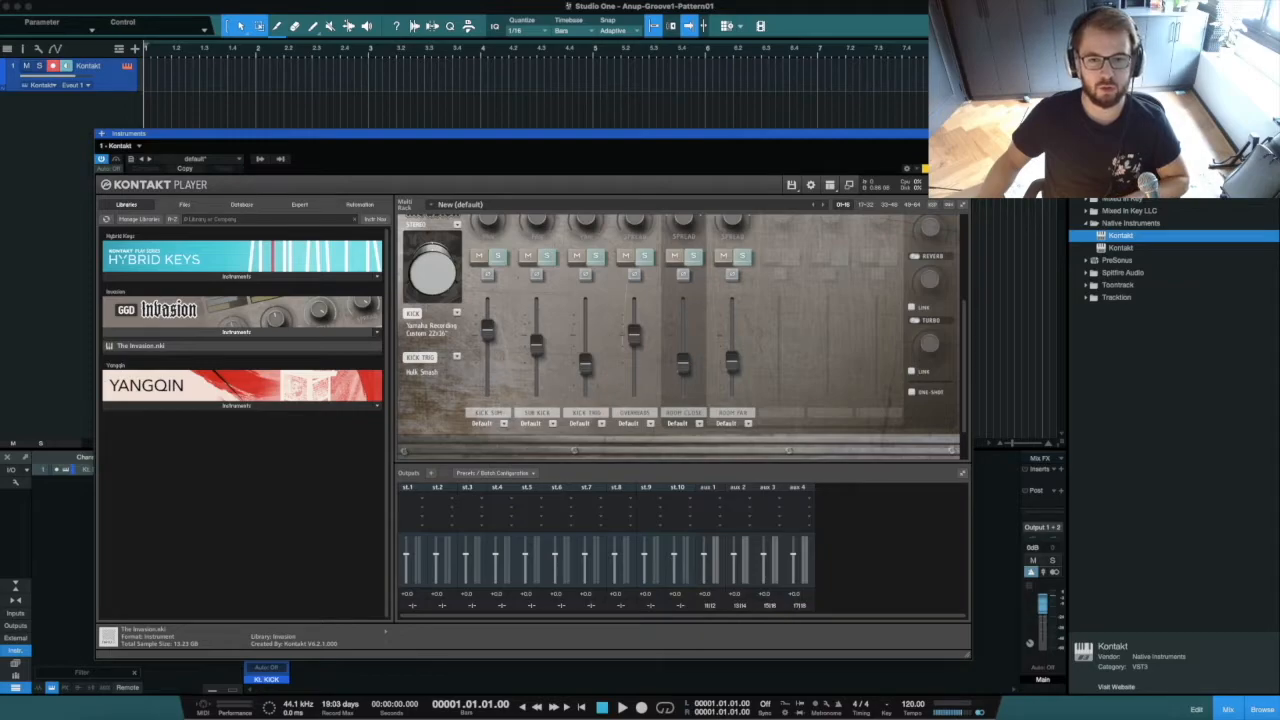
Close the Kontakt window, delete its track and remove the leftover Kontakt instrument from the mixer.
left_click(963, 133)
key("shift+t")
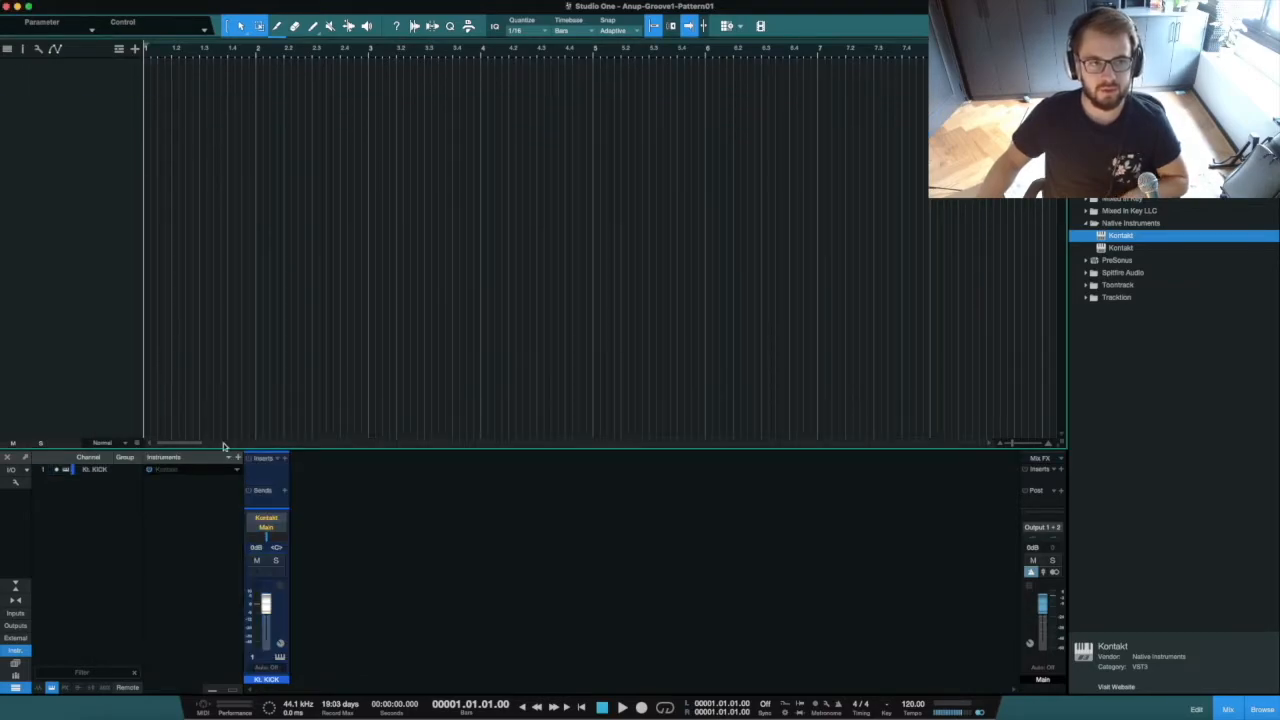
right_click(160, 470)
left_click(187, 563)
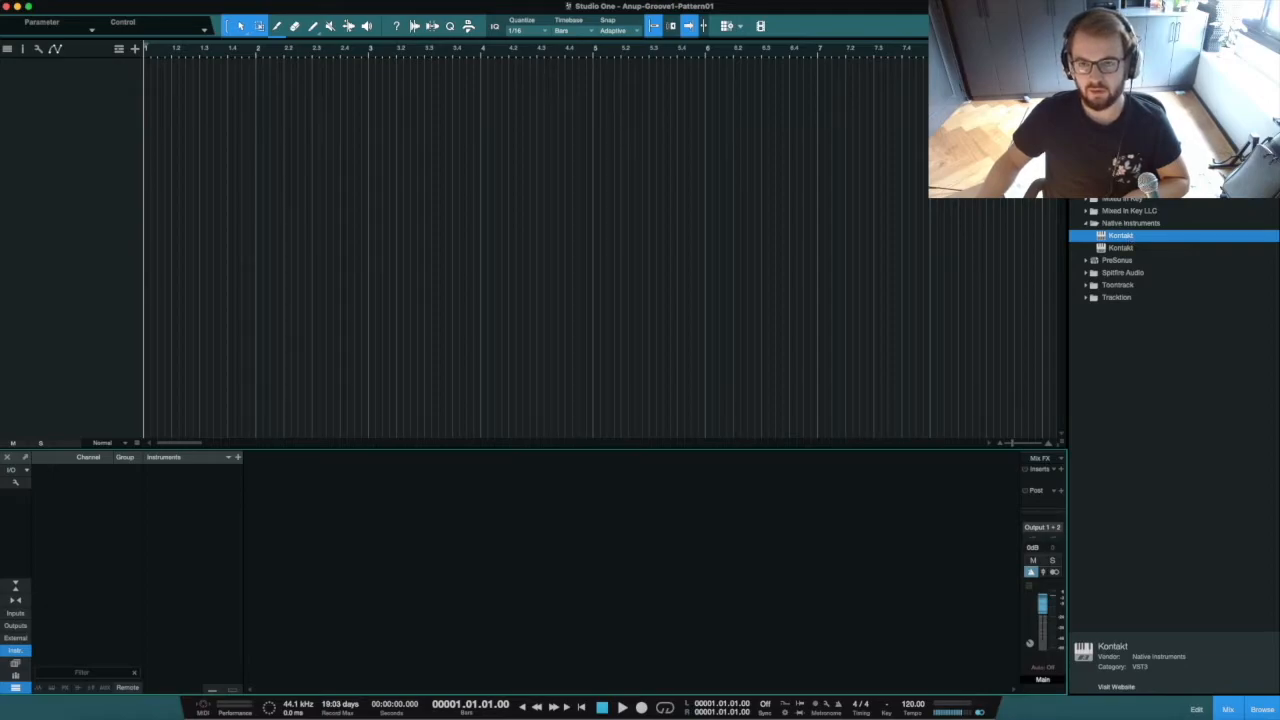
Add a fresh Kontakt instrument track and load The Invasion.nki from the Invasion library.
key("F5")
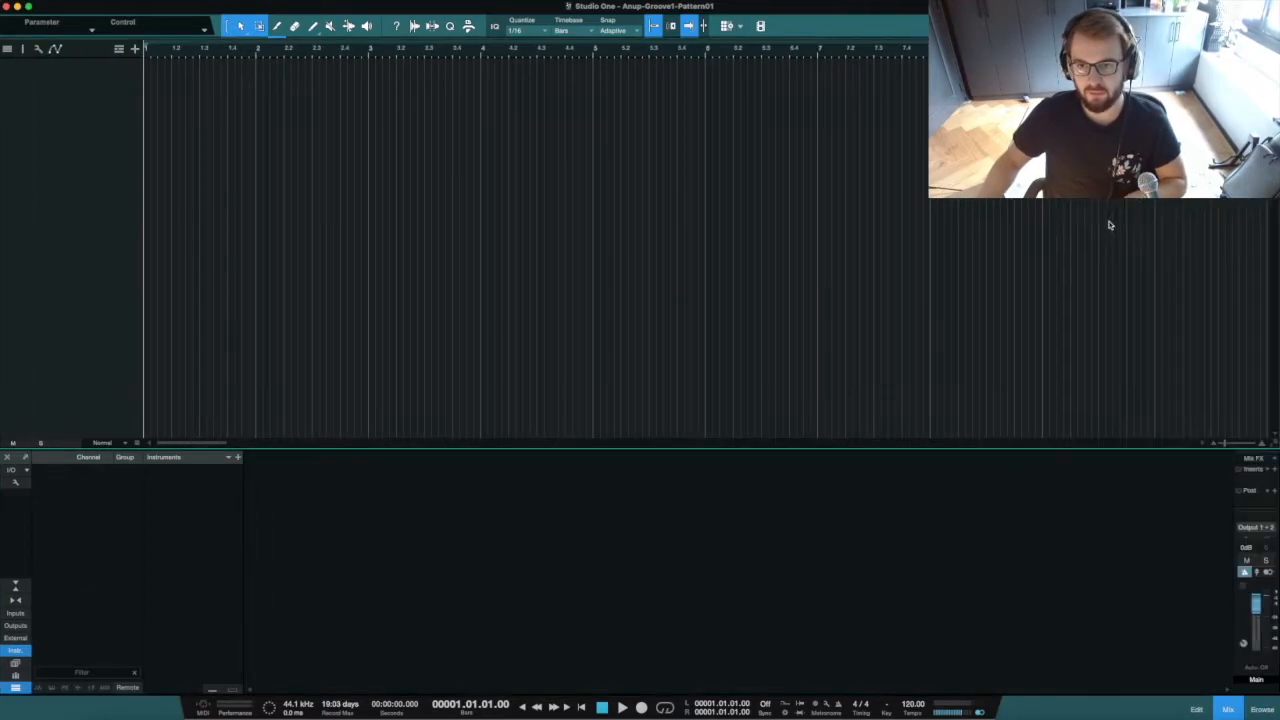
key("F5")
left_click_drag(1121, 237, 198, 120)
left_click(155, 332)
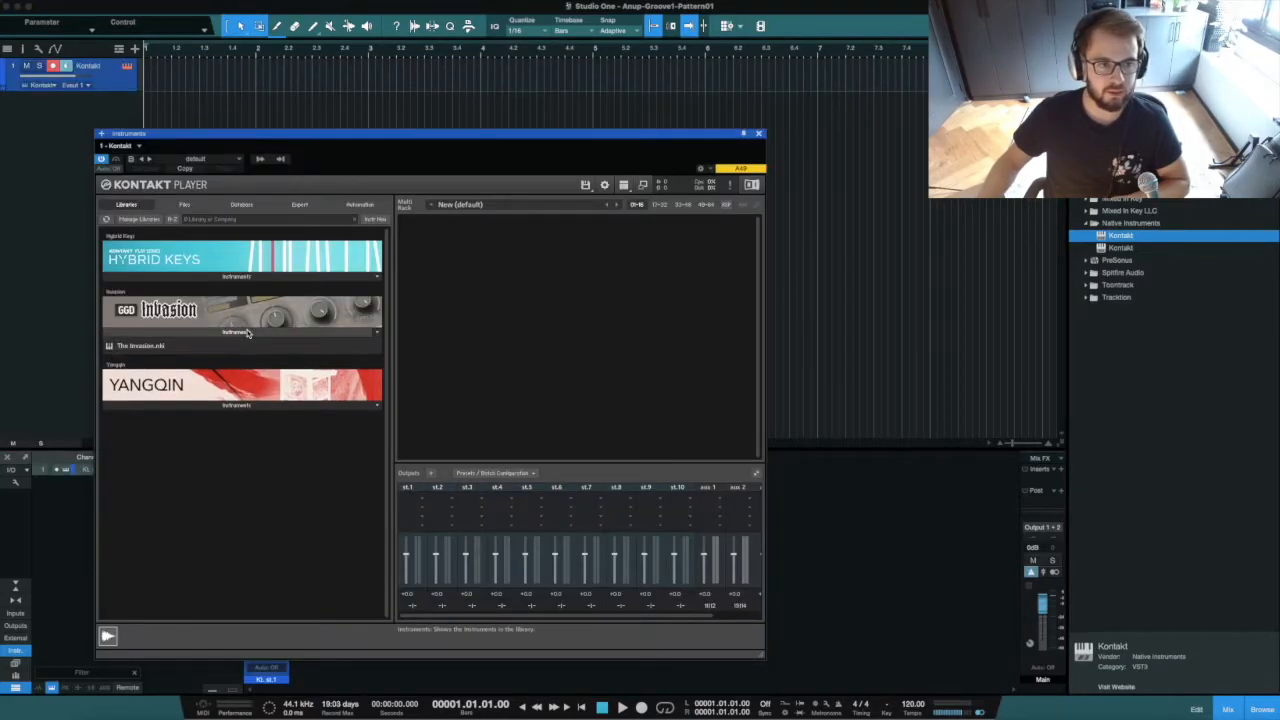
left_click_drag(150, 350, 462, 306)
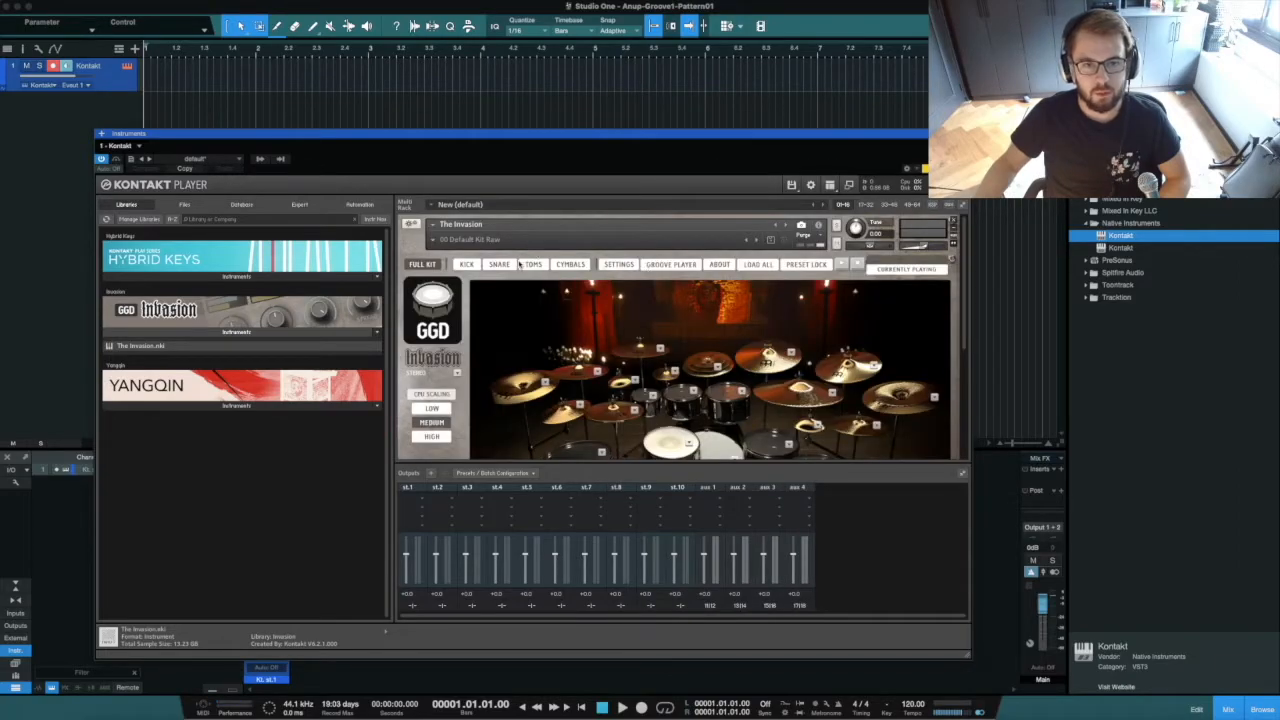
Review the output choices for the kick sum channel on the kick page of the reloaded kit.
left_click(466, 264)
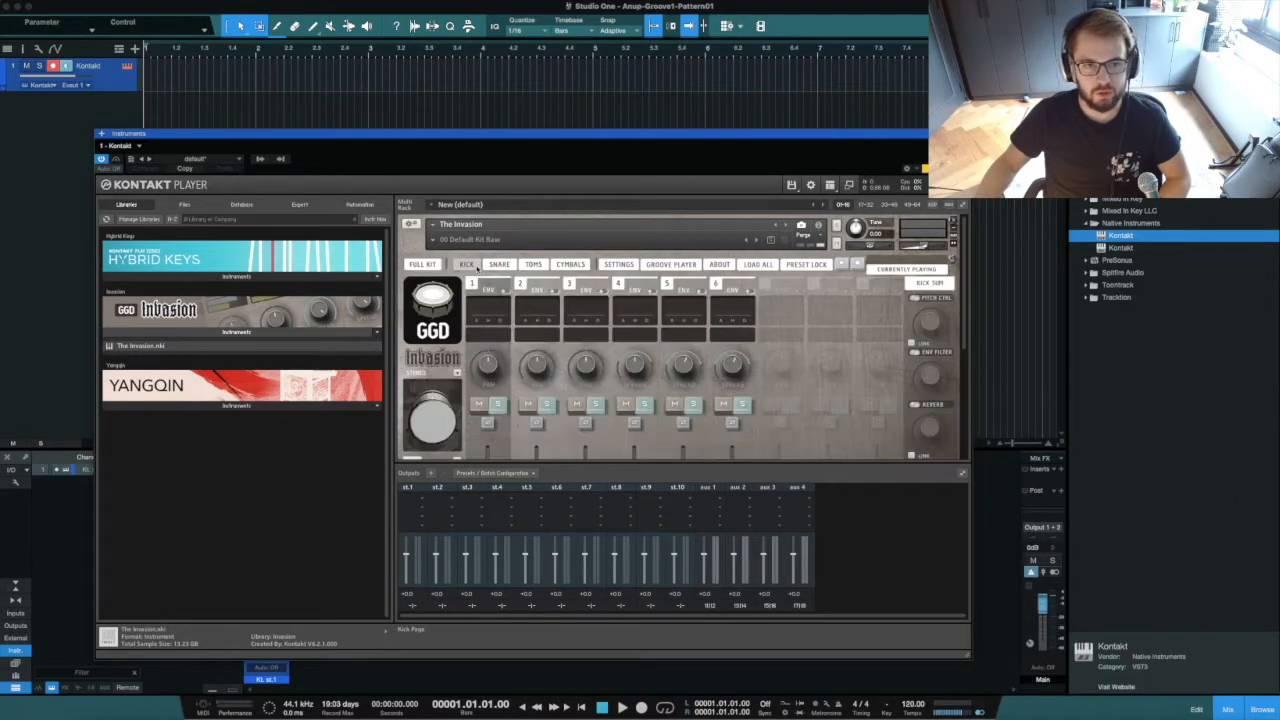
scroll(816, 375, "down", 3)
left_click(497, 381)
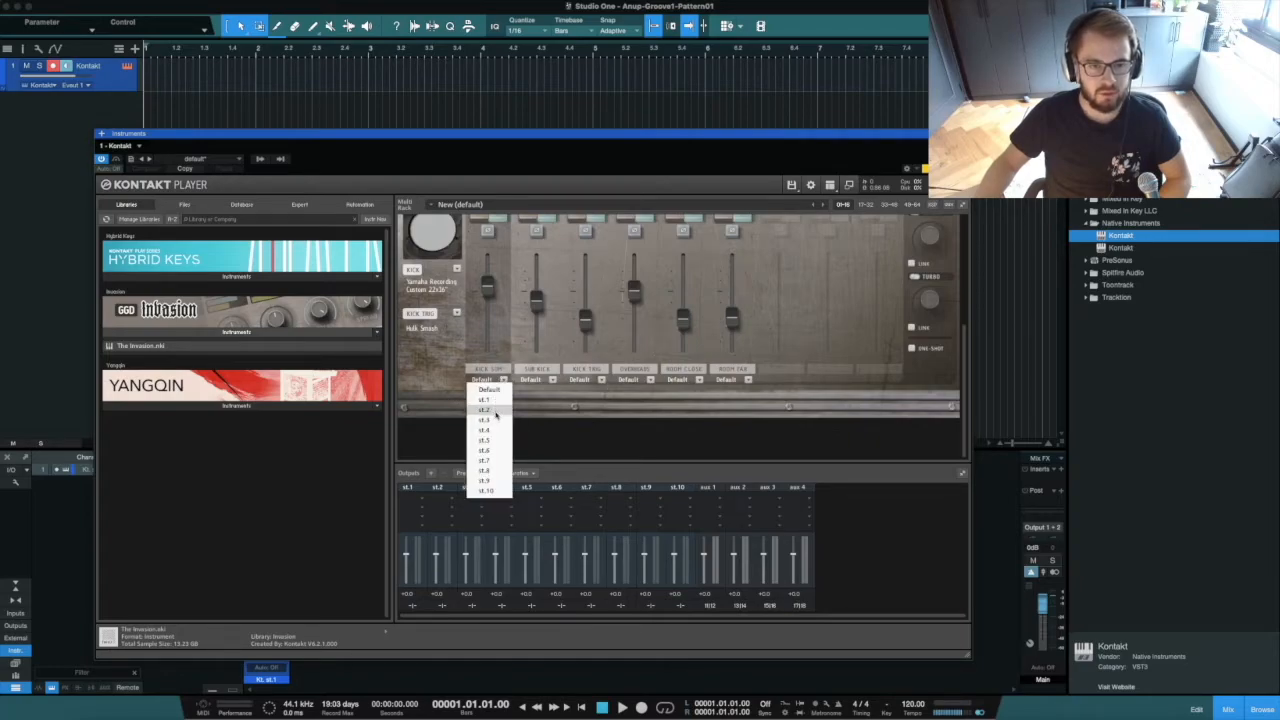
left_click(594, 433)
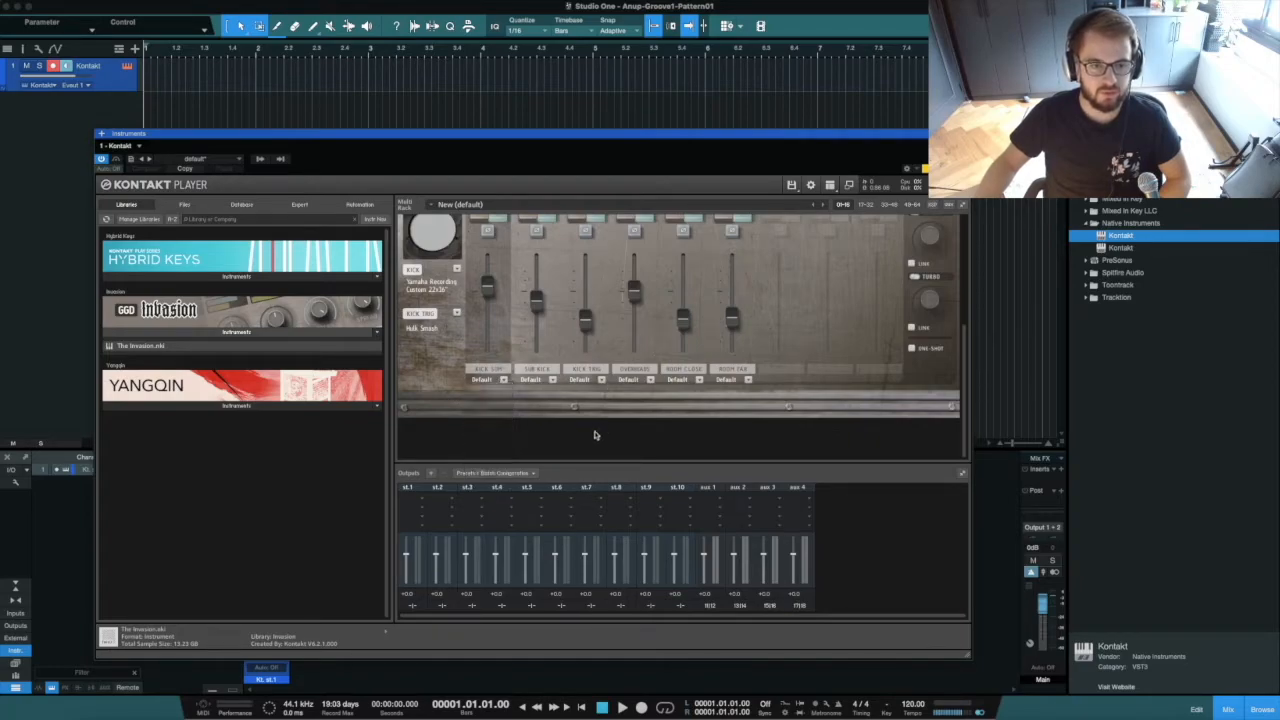
Rename Kontakt's first four stereo outputs as KICK, SNARE, TOMS and CYMB.
left_click(411, 585)
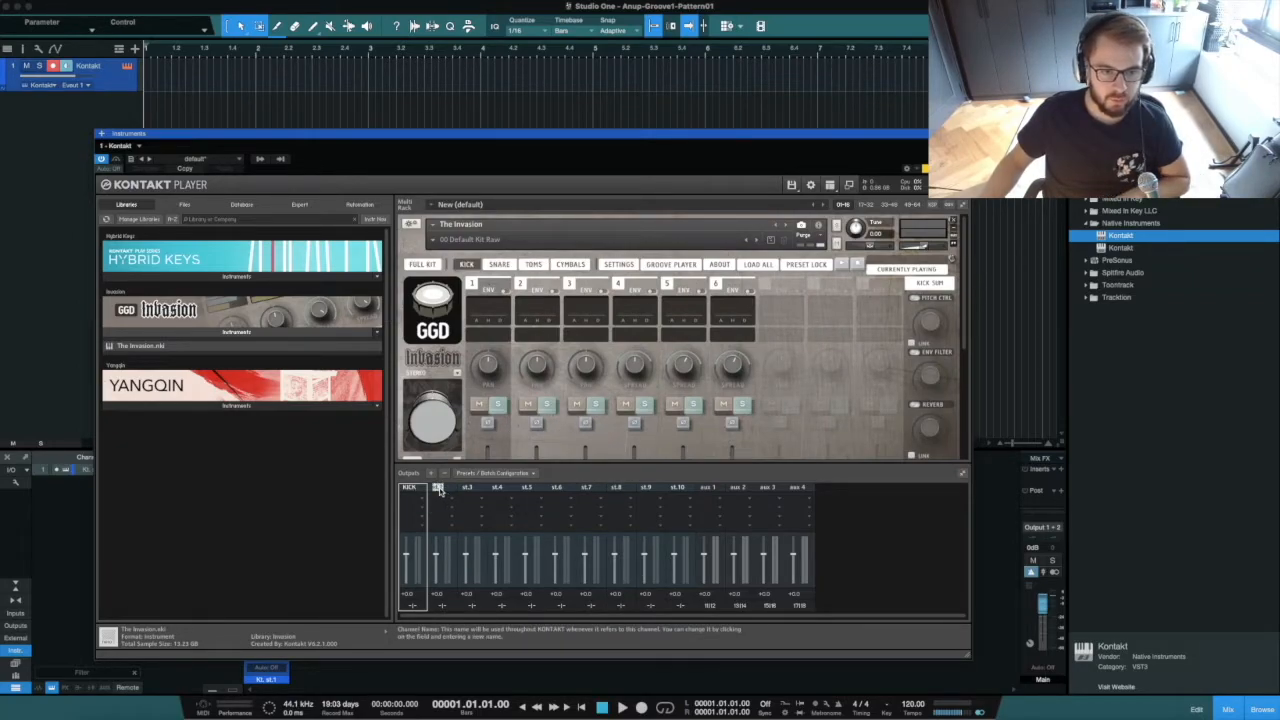
left_click_drag(451, 488, 442, 488)
type("ARE")
left_click(472, 488)
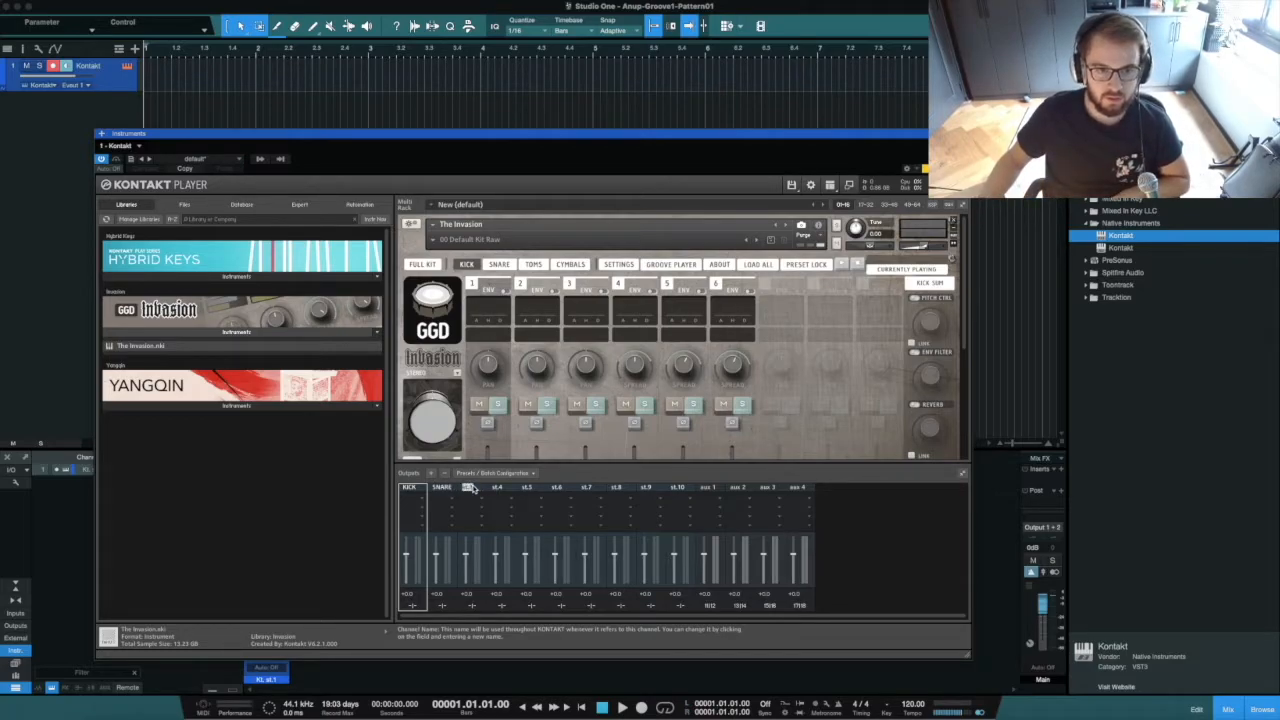
left_click(500, 488)
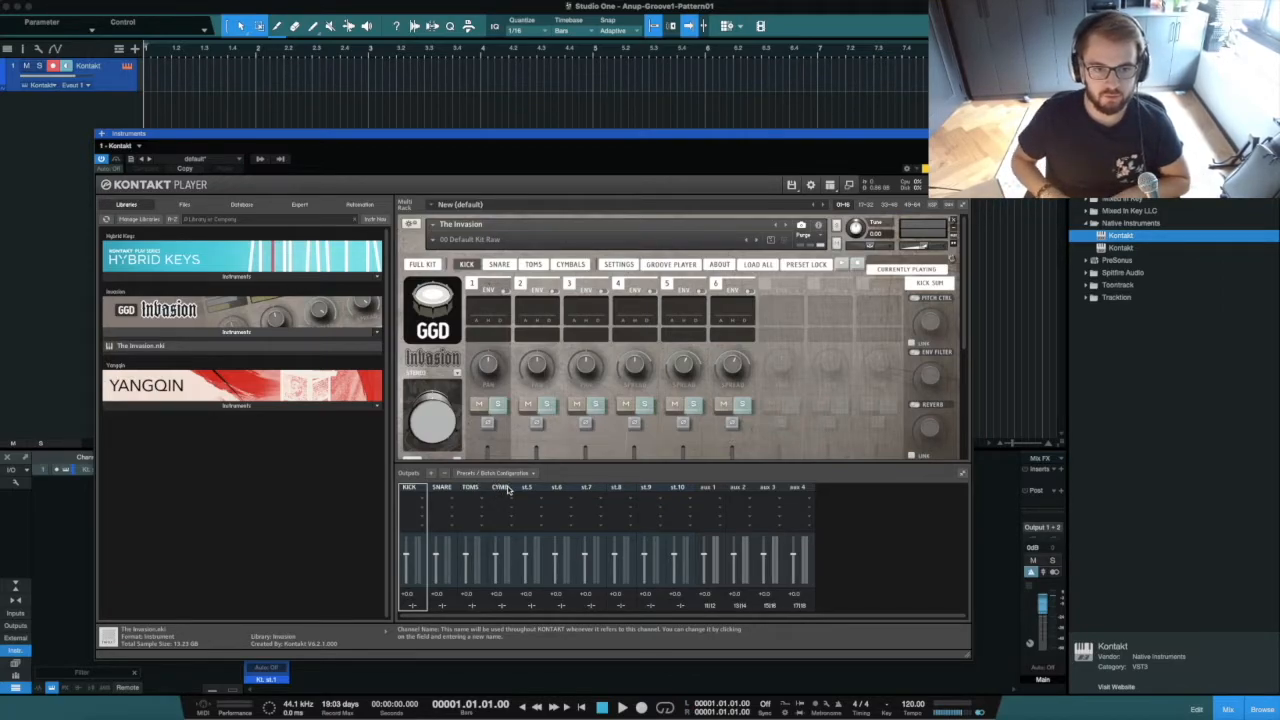
left_click(916, 535)
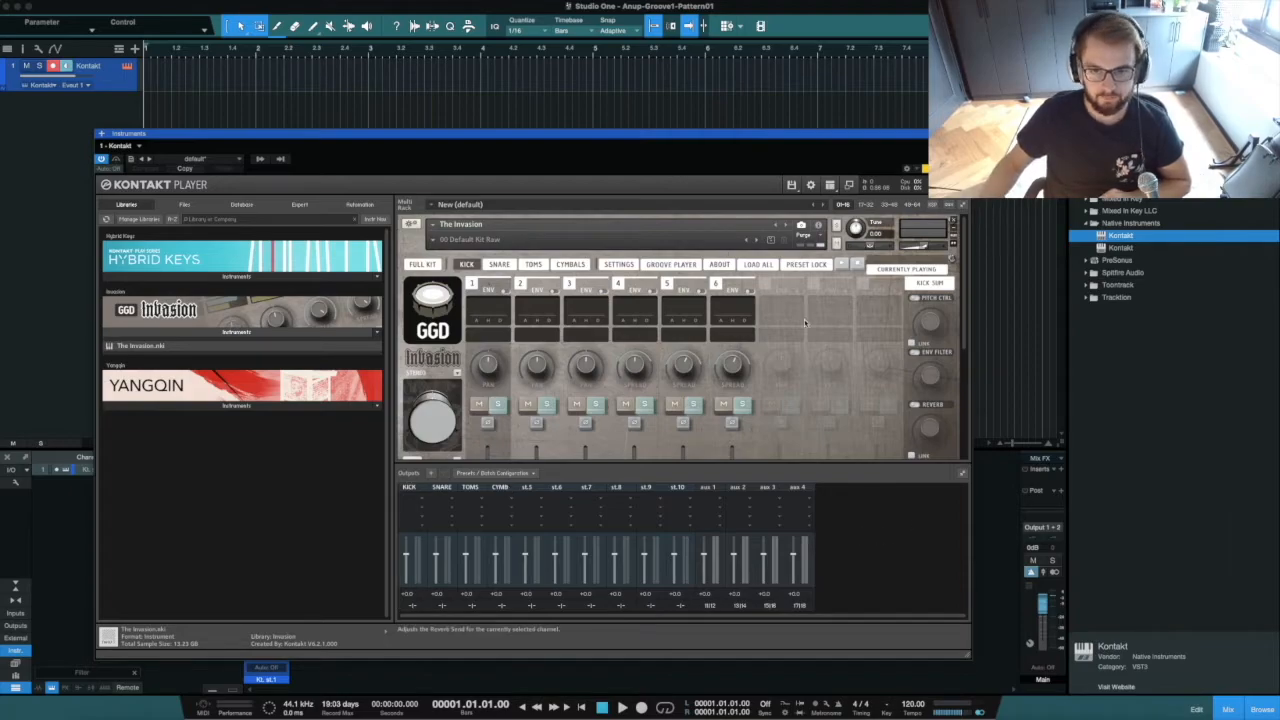
Save the current output section state with the renamed outputs as the default for All Formats.
scroll(564, 401, "down", 3)
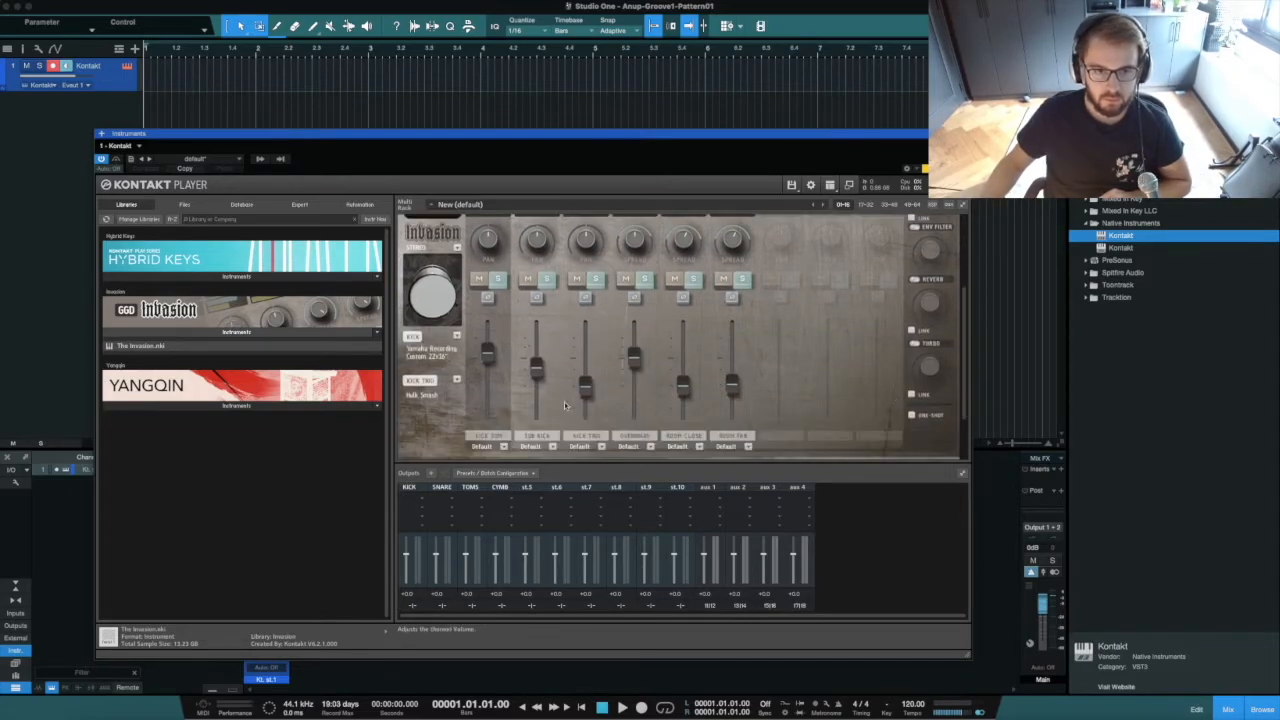
left_click(503, 447)
left_click(683, 416)
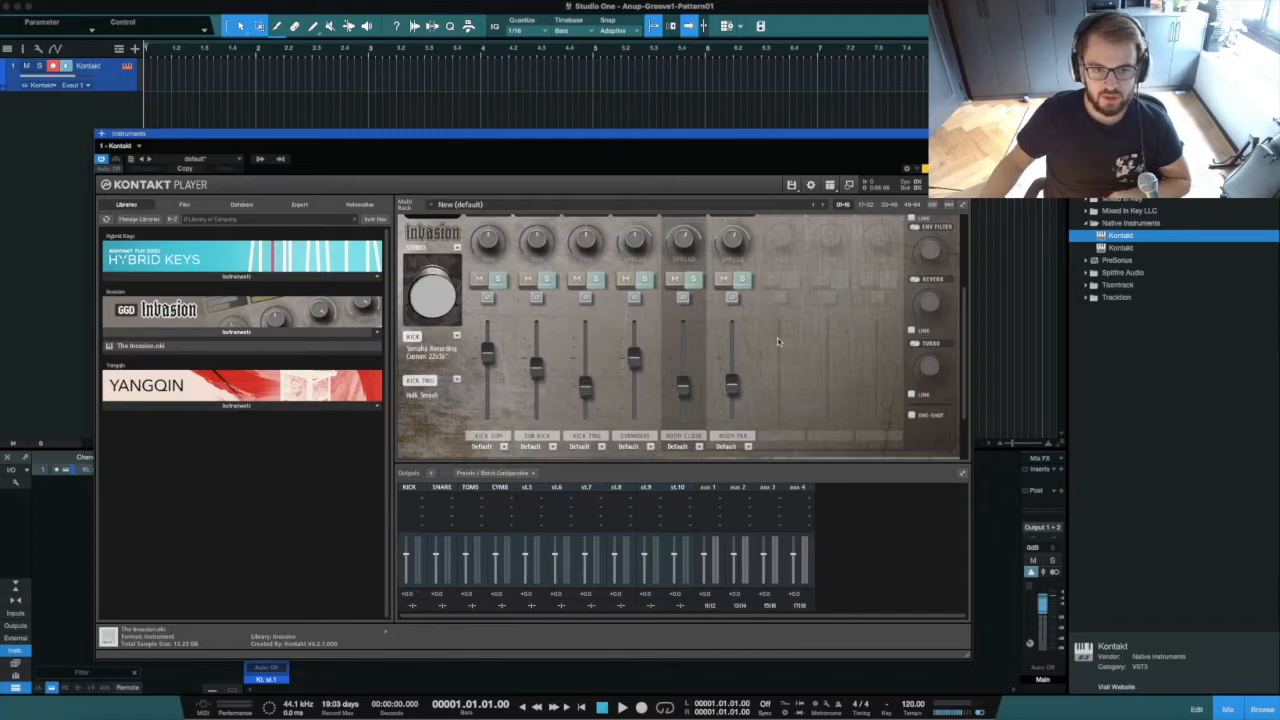
left_click(480, 472)
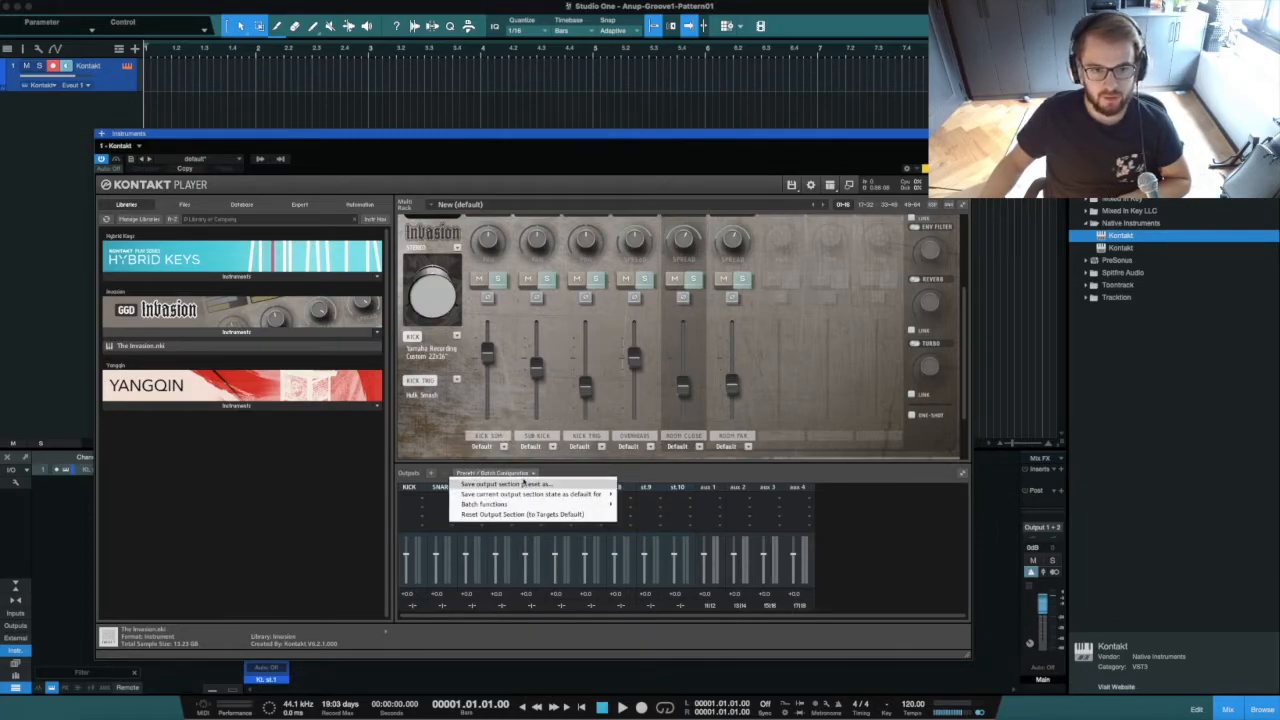
mouse_move(494, 497)
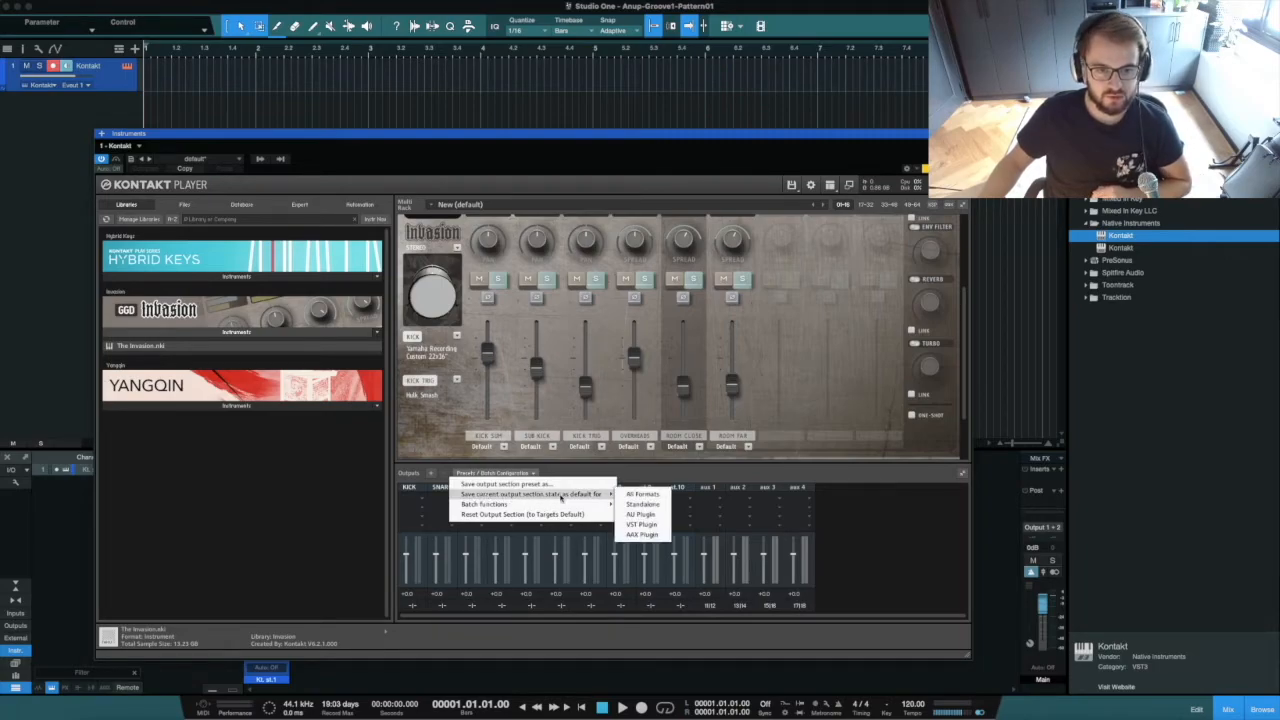
left_click(644, 496)
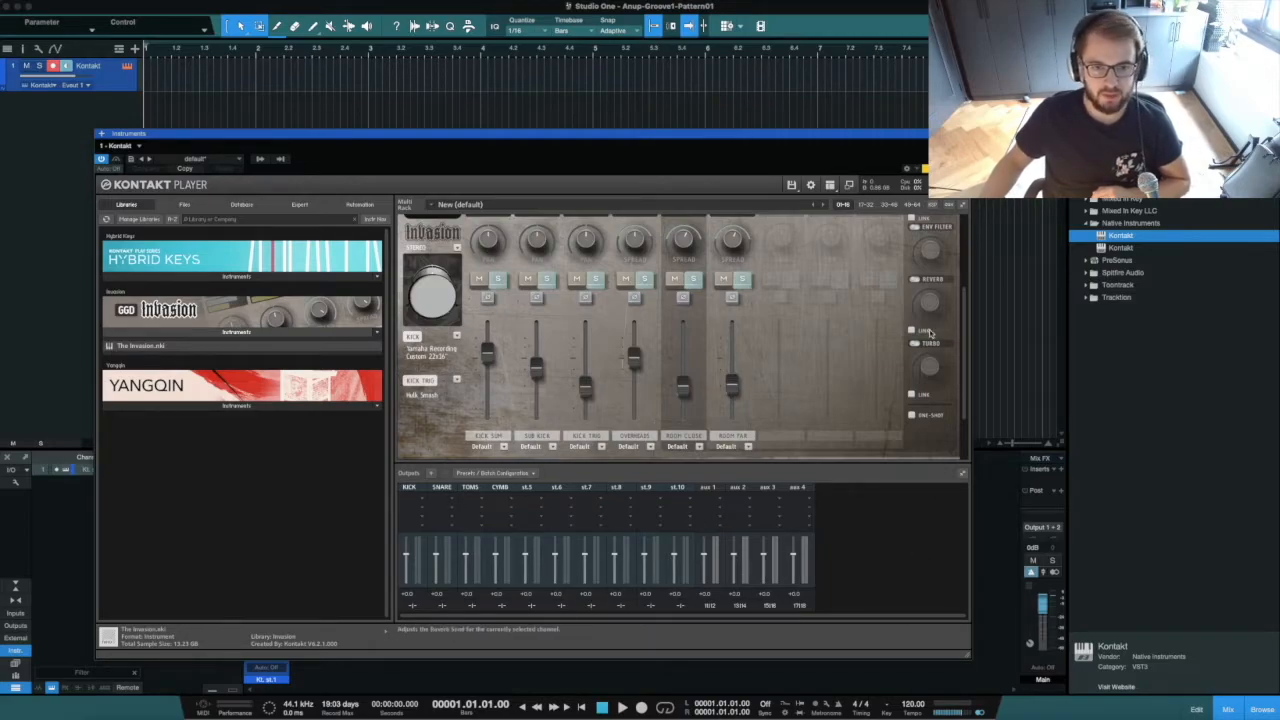
Close the Kontakt window, delete the Kontakt track and remove its leftover instrument from the mixer's instrument list.
left_click(965, 133)
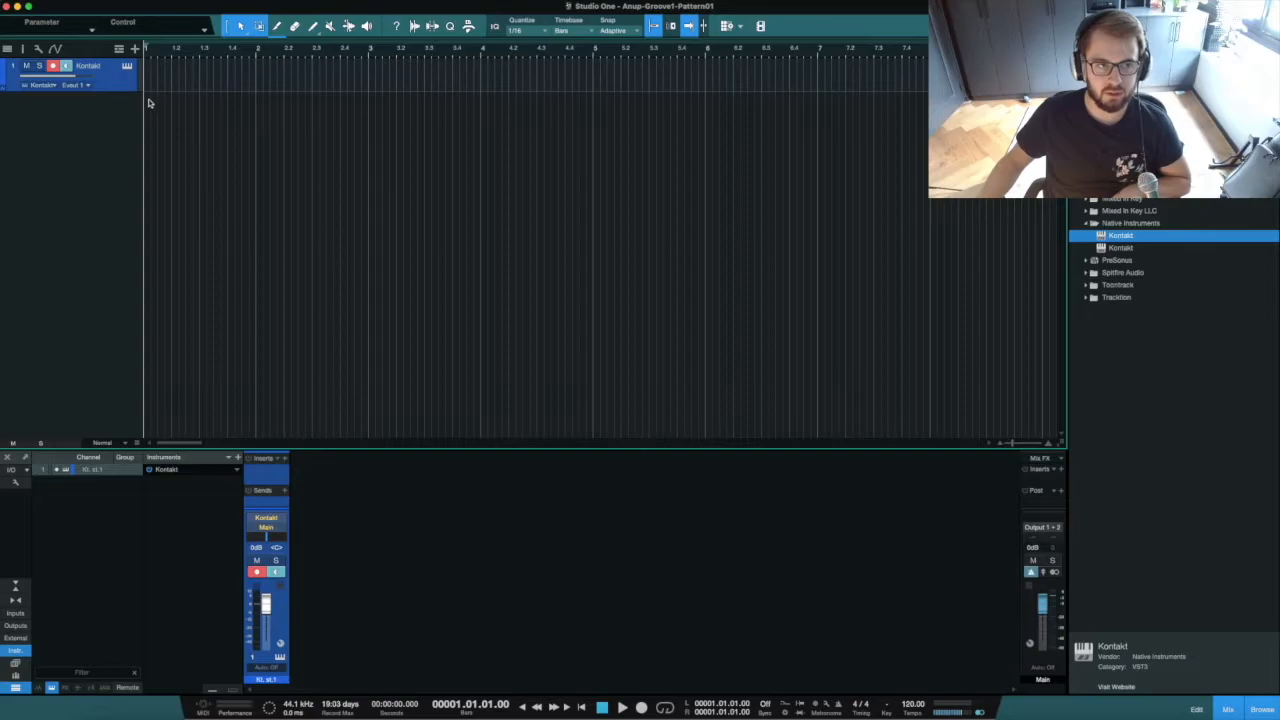
key("shift+t")
right_click(172, 472)
left_click(198, 563)
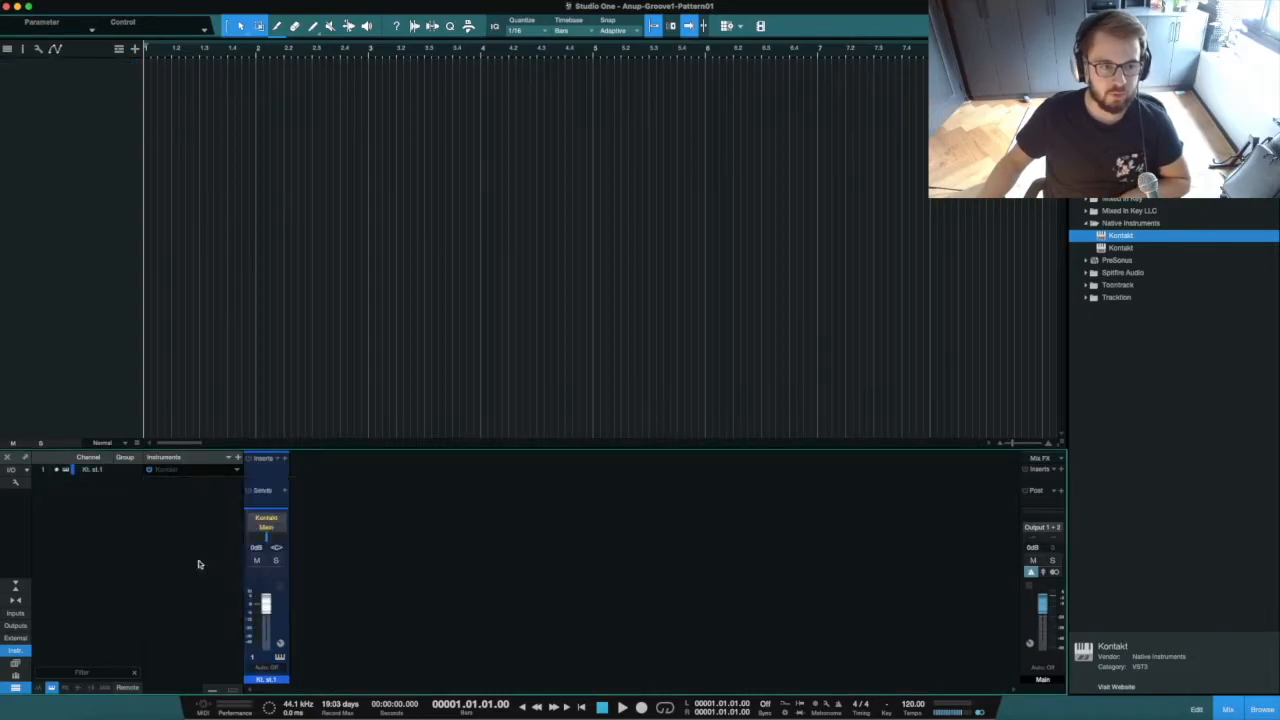
Add a new Kontakt instrument track and load The Invasion.nki from the Invasion library.
left_click_drag(1120, 237, 95, 106)
left_click(237, 330)
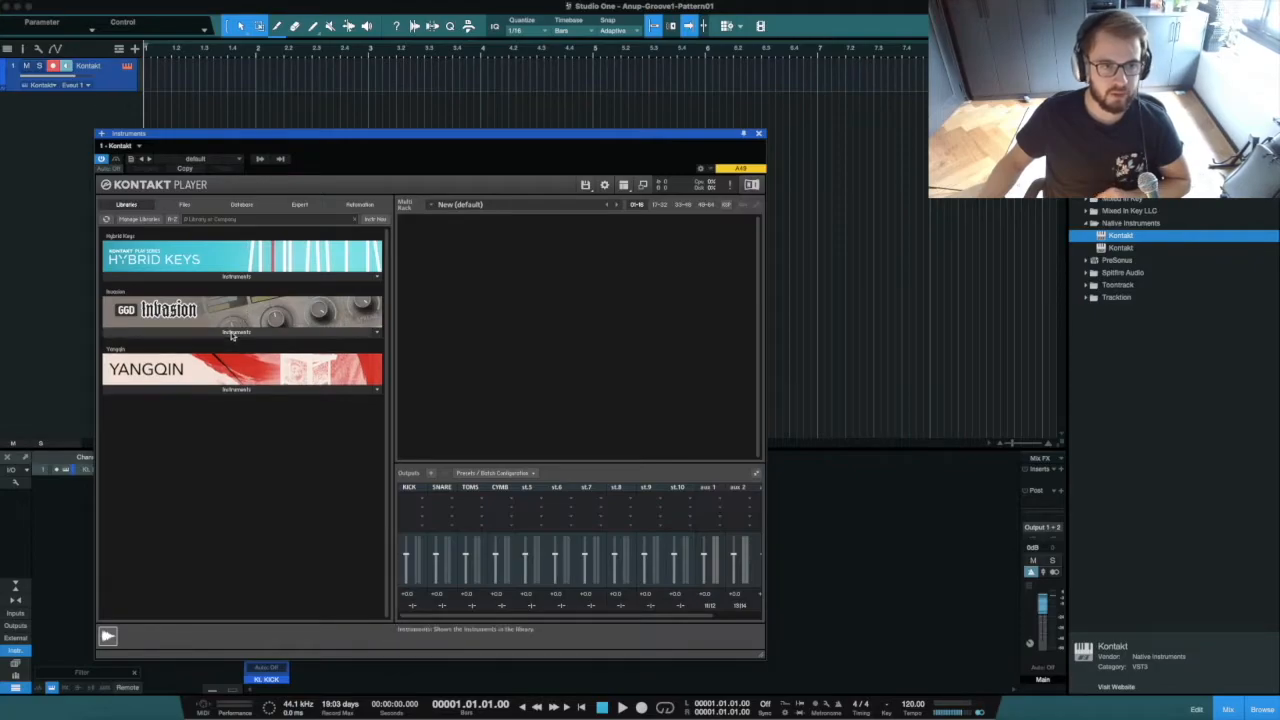
left_click_drag(270, 344, 544, 279)
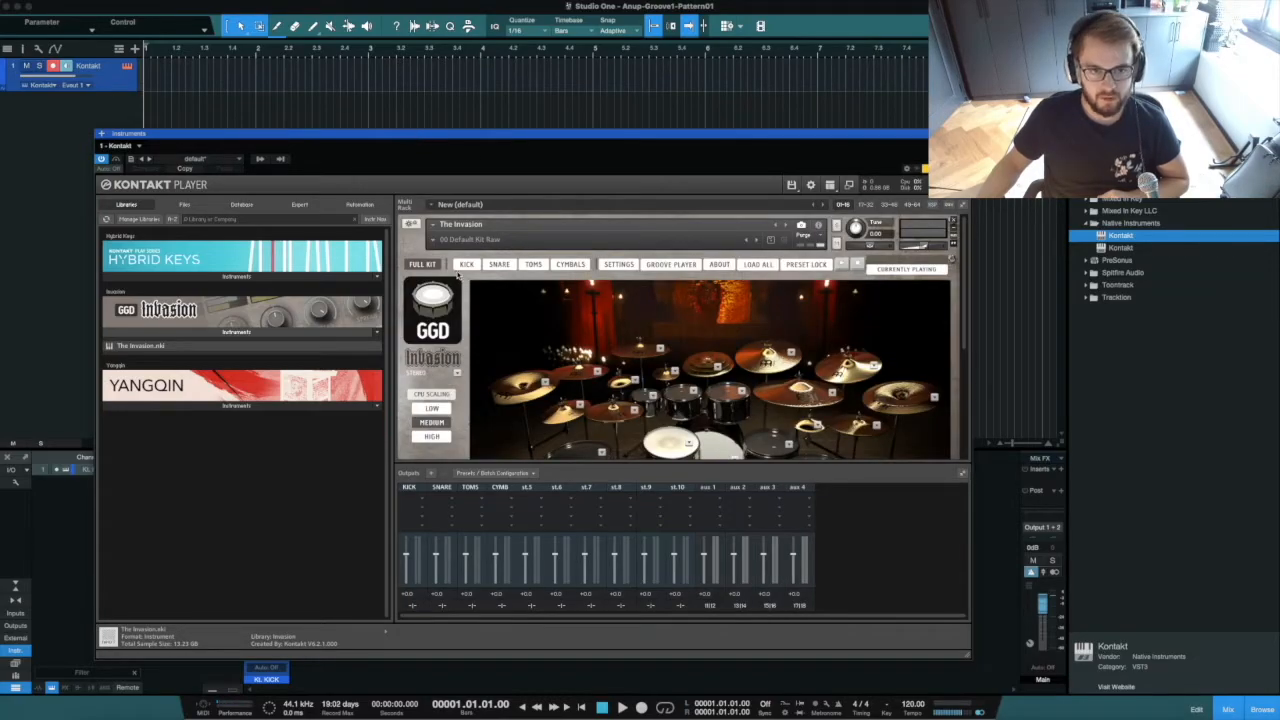
On the kick page, route the kick sum, sub kick and kick trig channels to the KICK output.
left_click(467, 264)
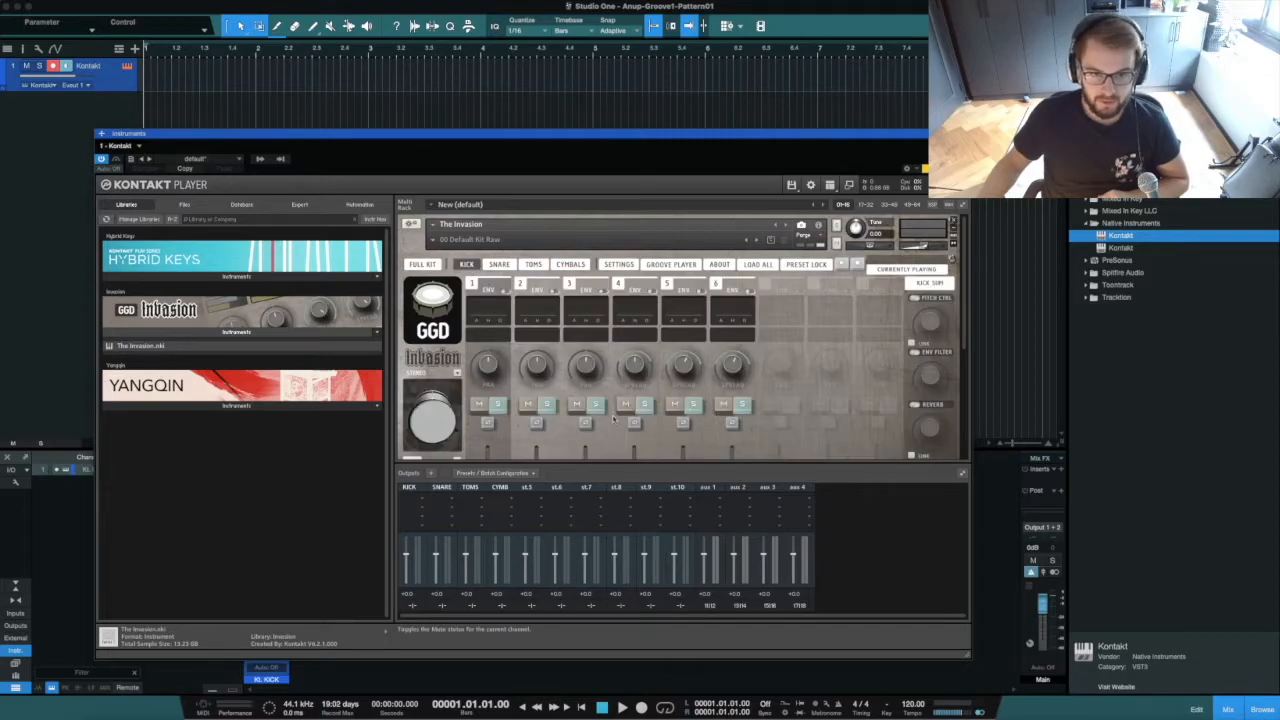
scroll(487, 407, "down", 3)
left_click(484, 405)
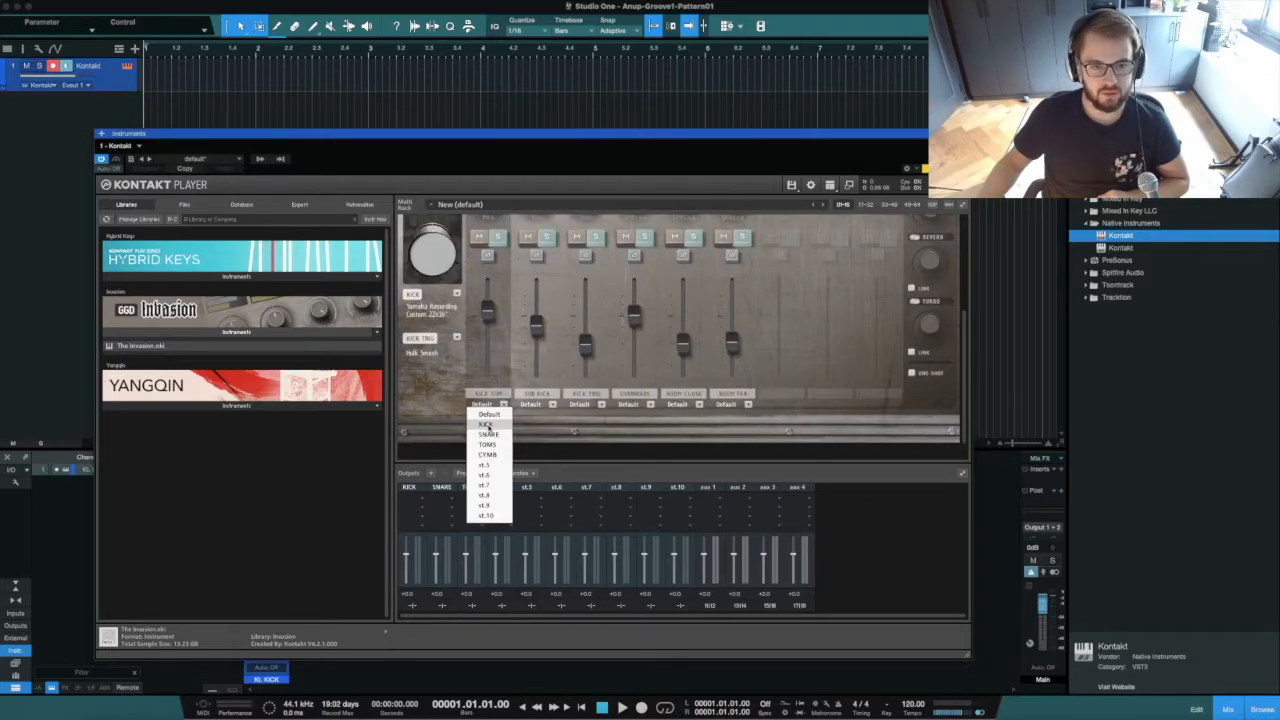
left_click(487, 424)
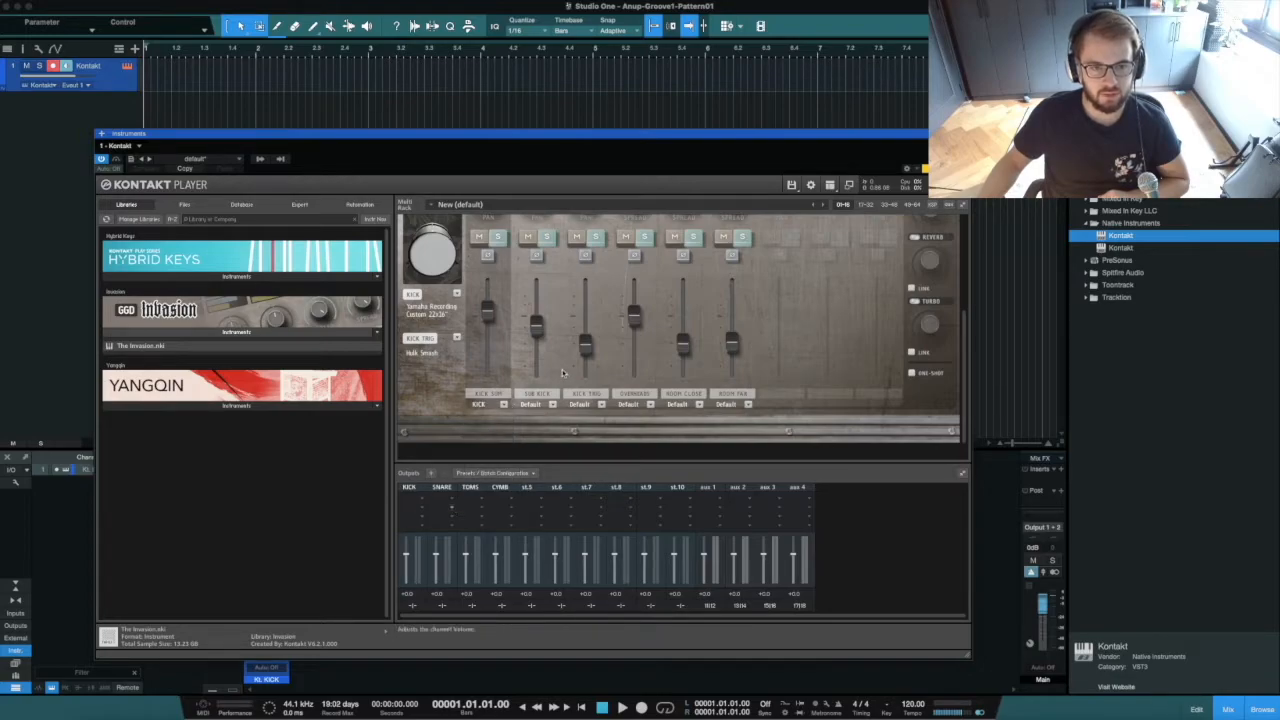
left_click(540, 405)
left_click(540, 425)
left_click(580, 405)
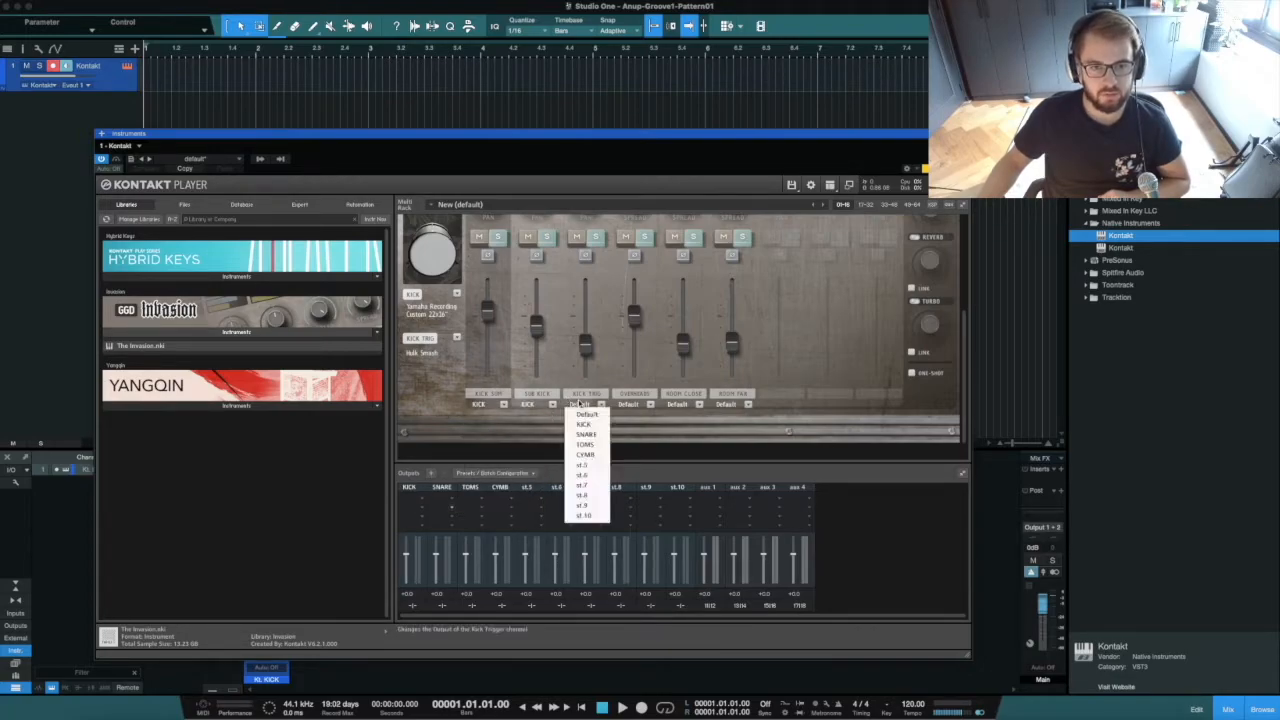
left_click(583, 424)
Route the kick page's overheads, room close and room far channels to the KICK output.
left_click(628, 405)
left_click(632, 424)
left_click(680, 405)
left_click(680, 424)
left_click(728, 405)
left_click(730, 424)
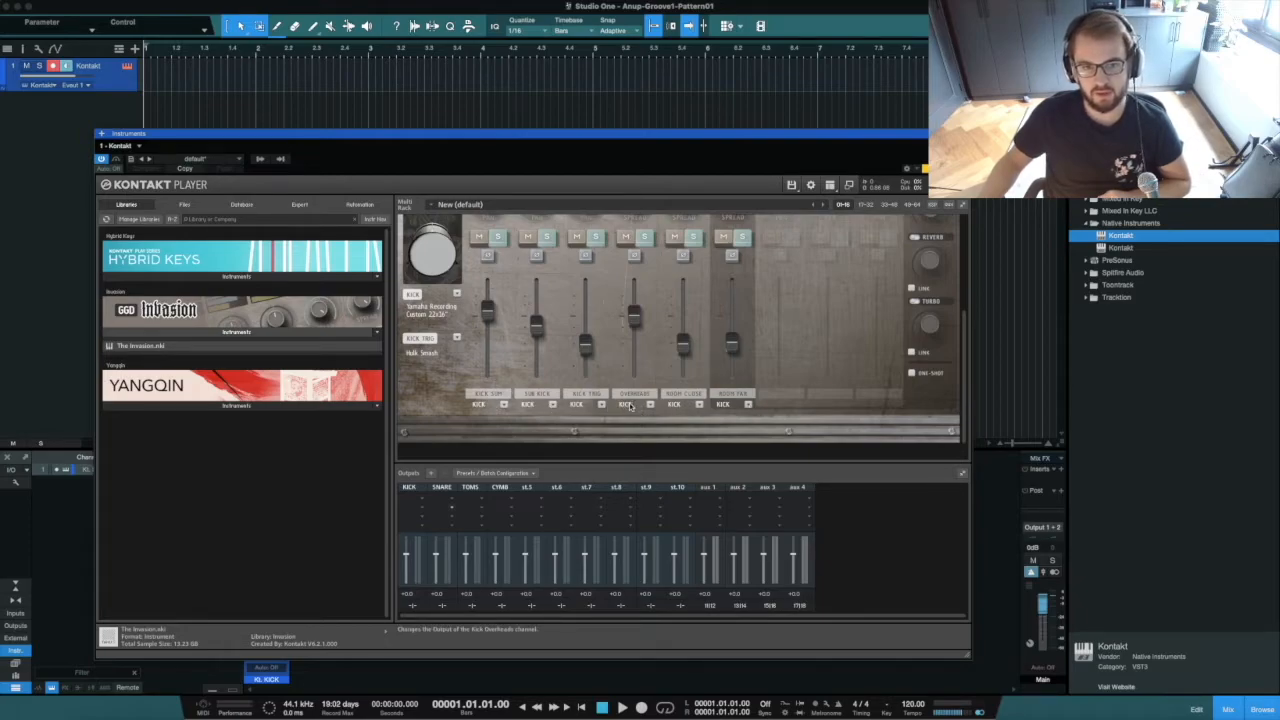
Select the SNARE output, open the snare page and review the output choices for its overheads channel.
left_click(420, 560)
left_click(450, 562)
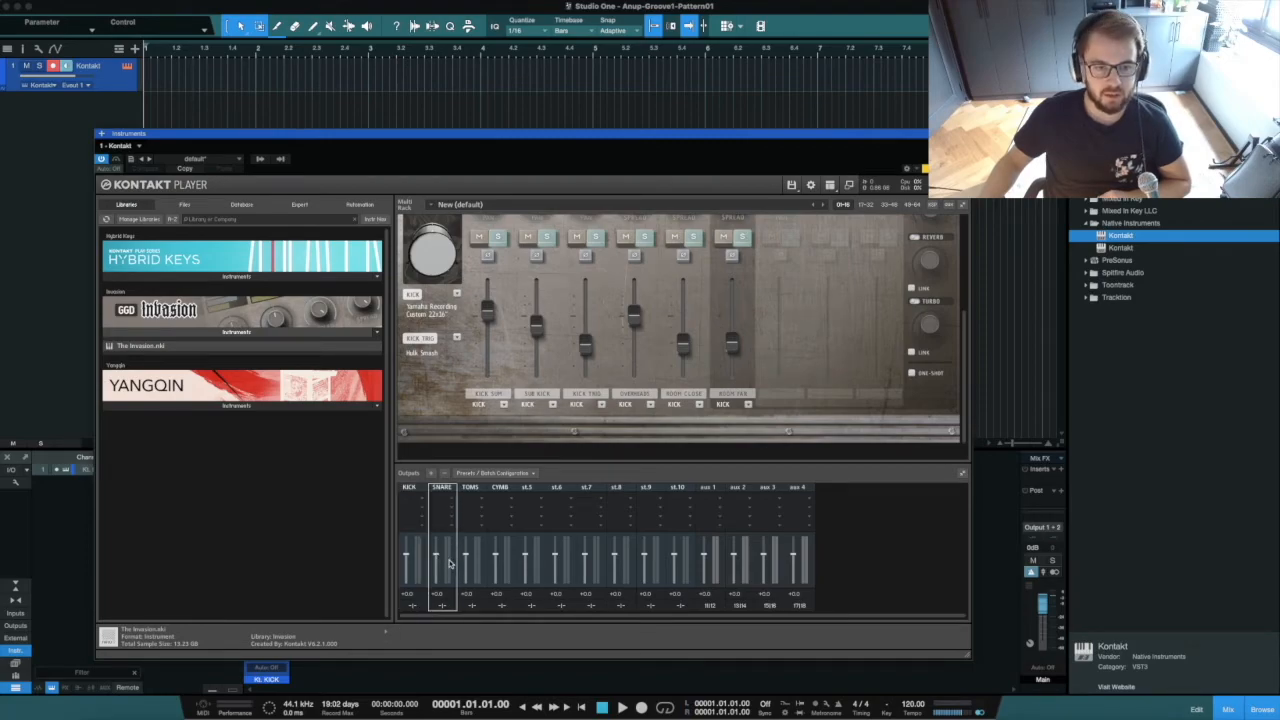
scroll(801, 341, "up", 5)
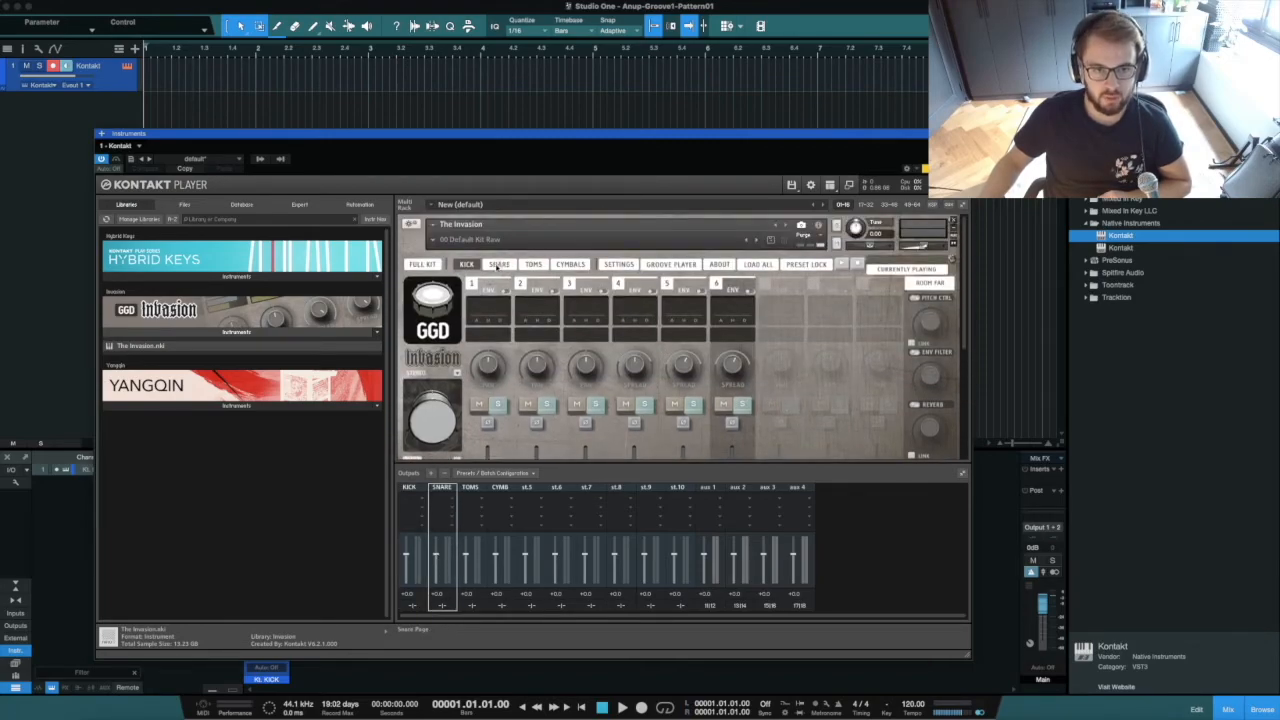
scroll(650, 378, "down", 2)
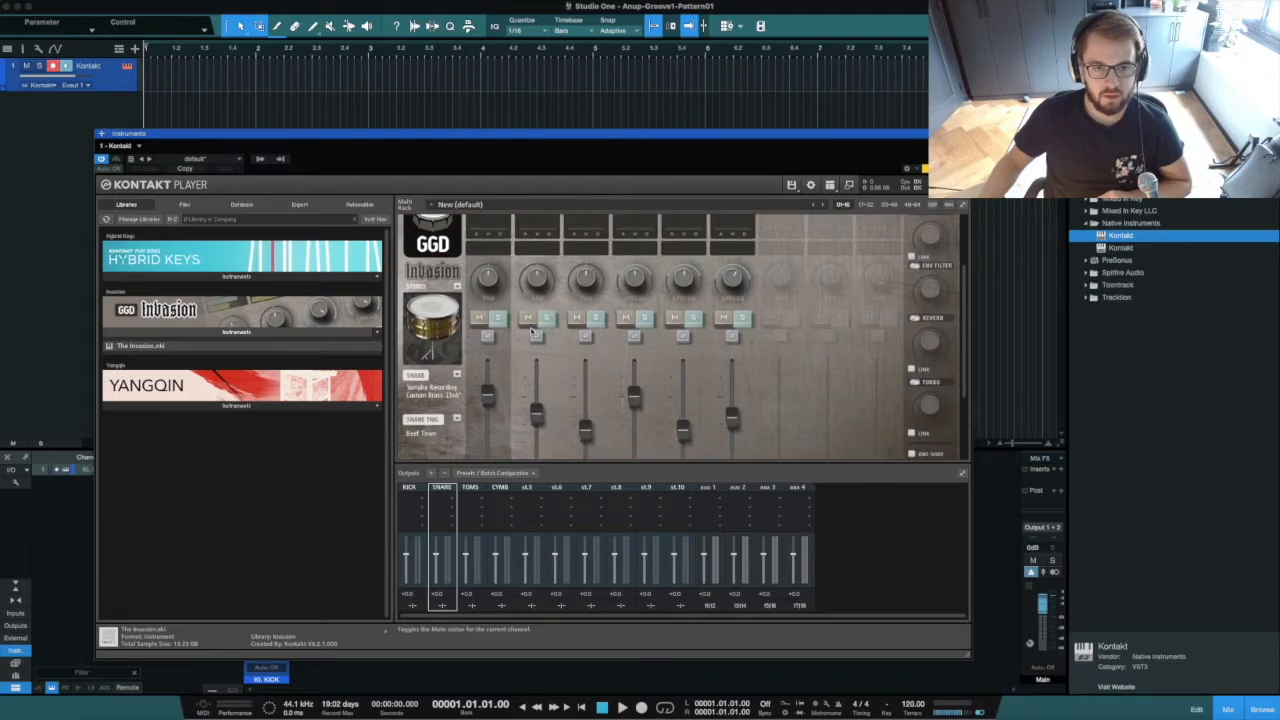
scroll(540, 350, "down", 2)
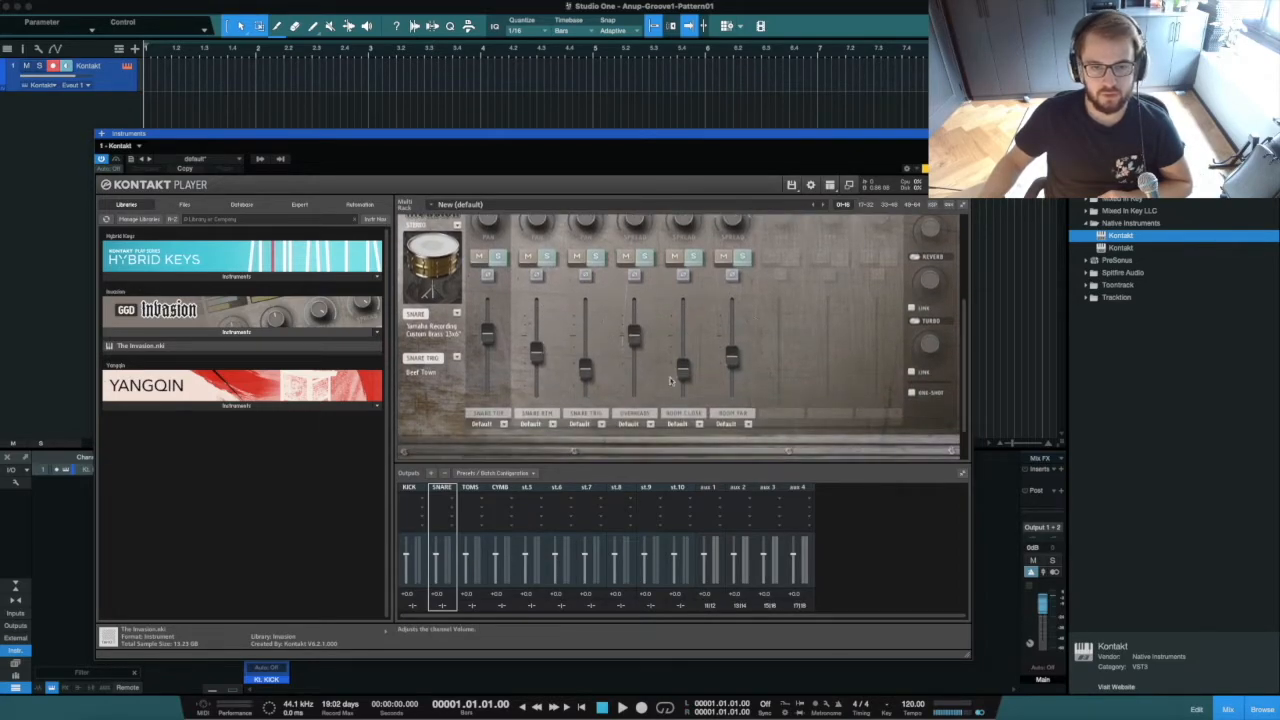
left_click(532, 391)
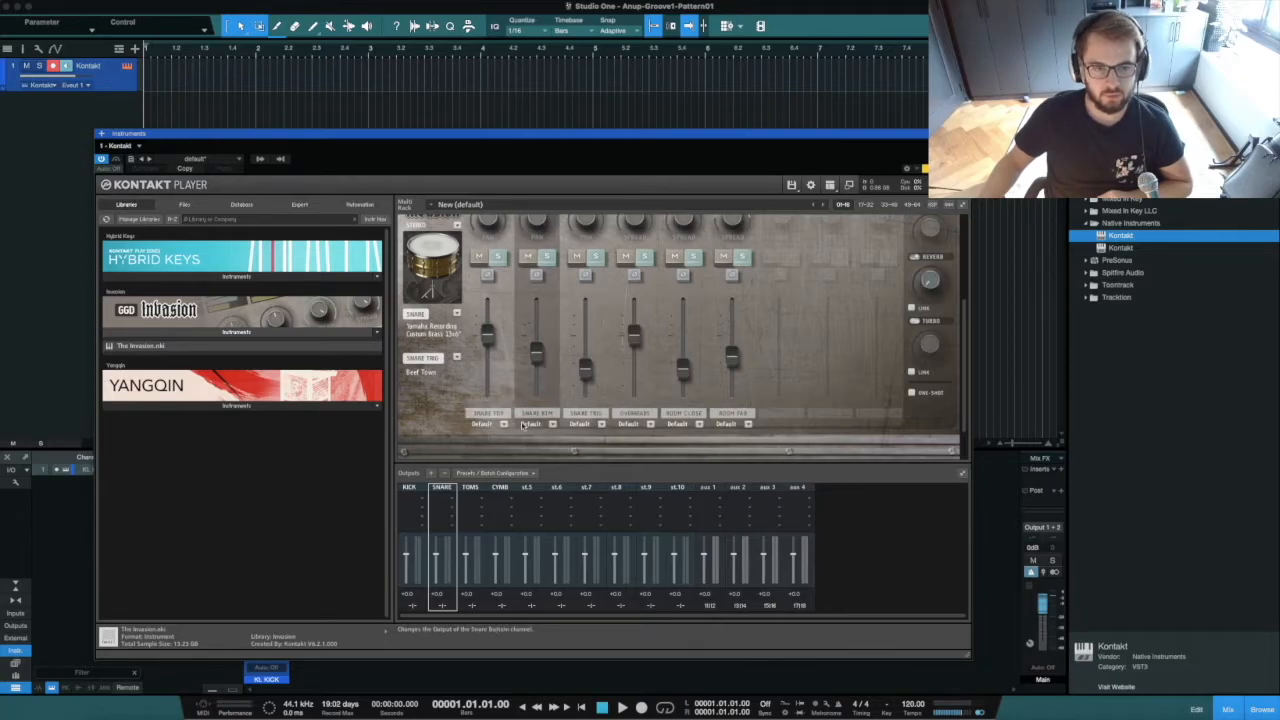
left_click(632, 424)
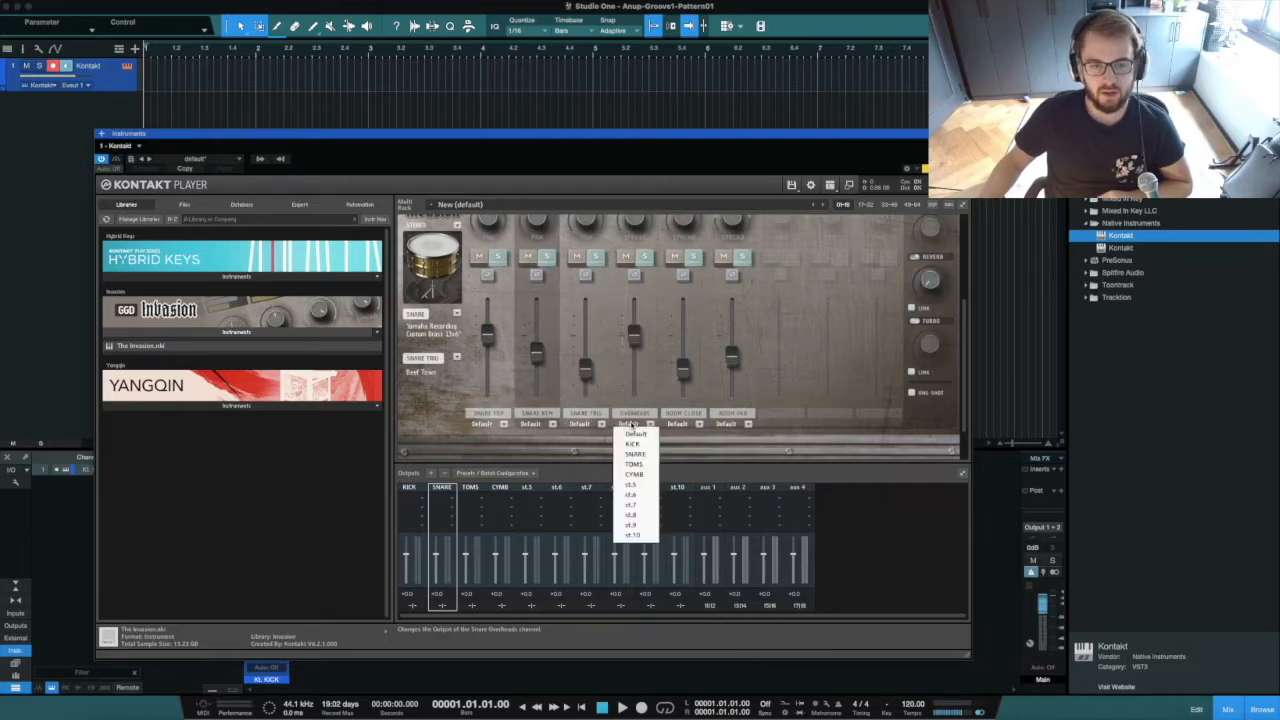
left_click(675, 427)
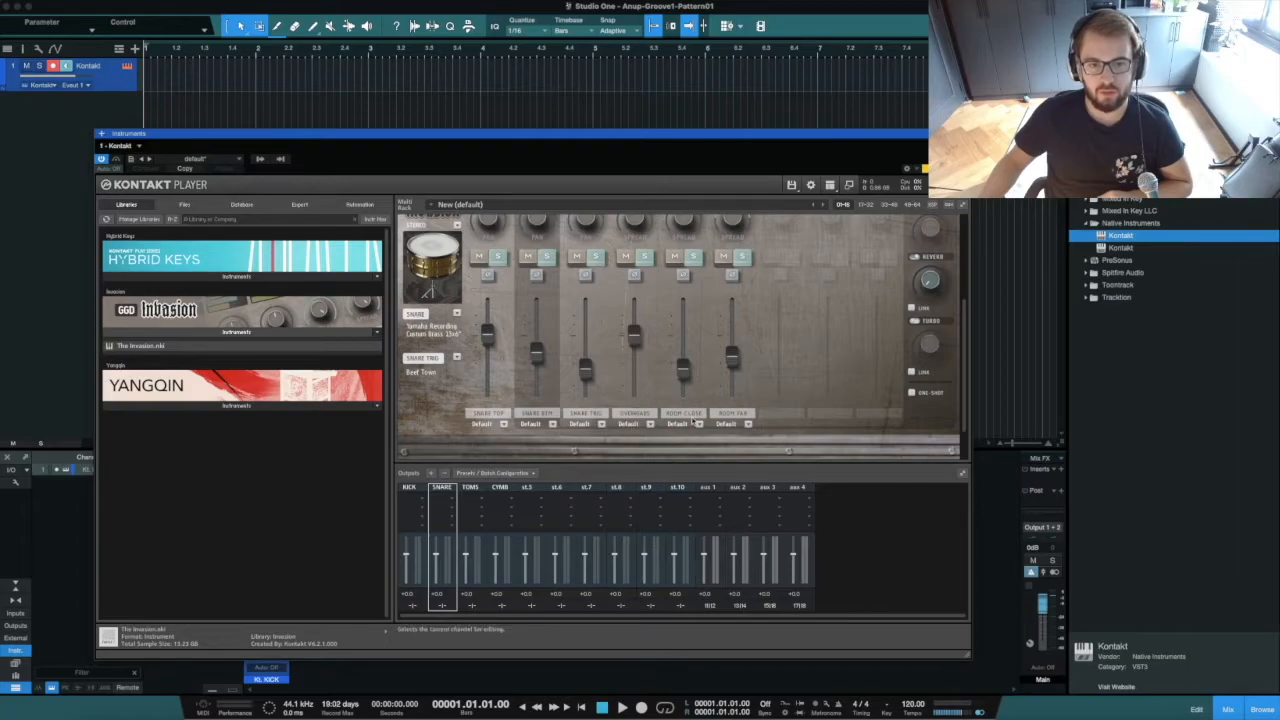
Route the snare top, snare bottom and snare trig channels to the SNARE output.
left_click(485, 424)
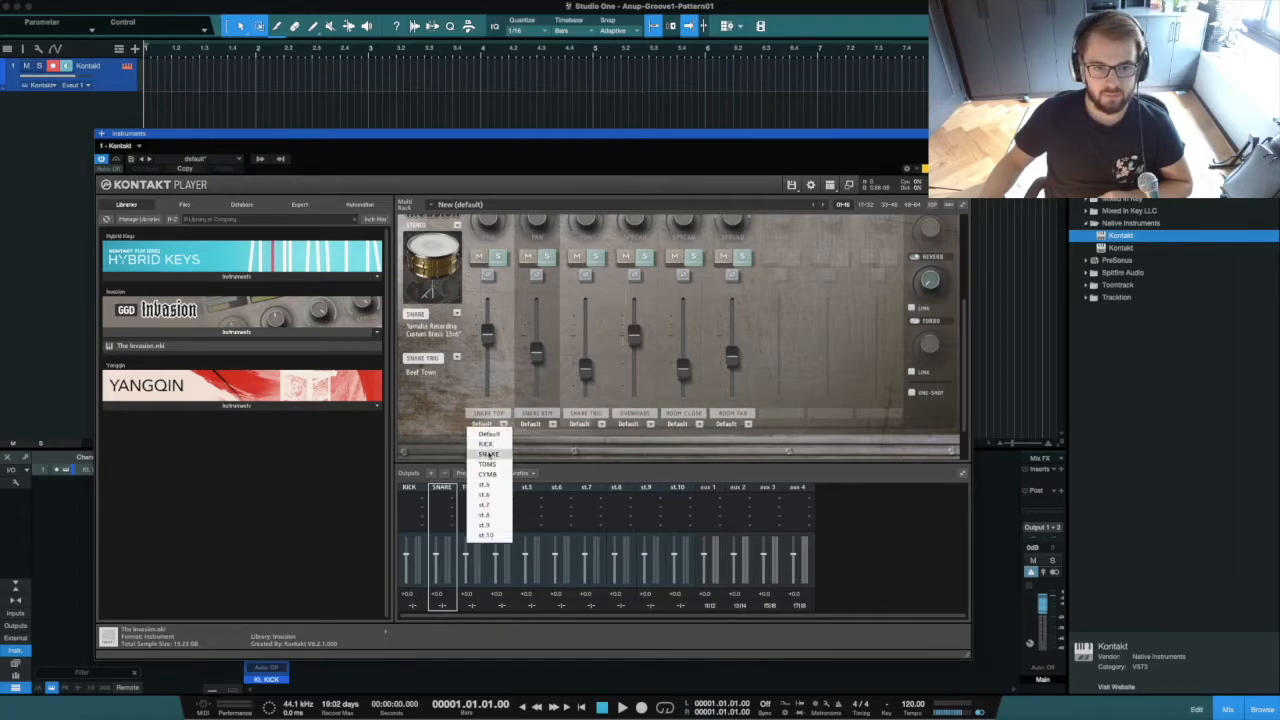
left_click(486, 455)
left_click(531, 424)
left_click(537, 455)
left_click(596, 425)
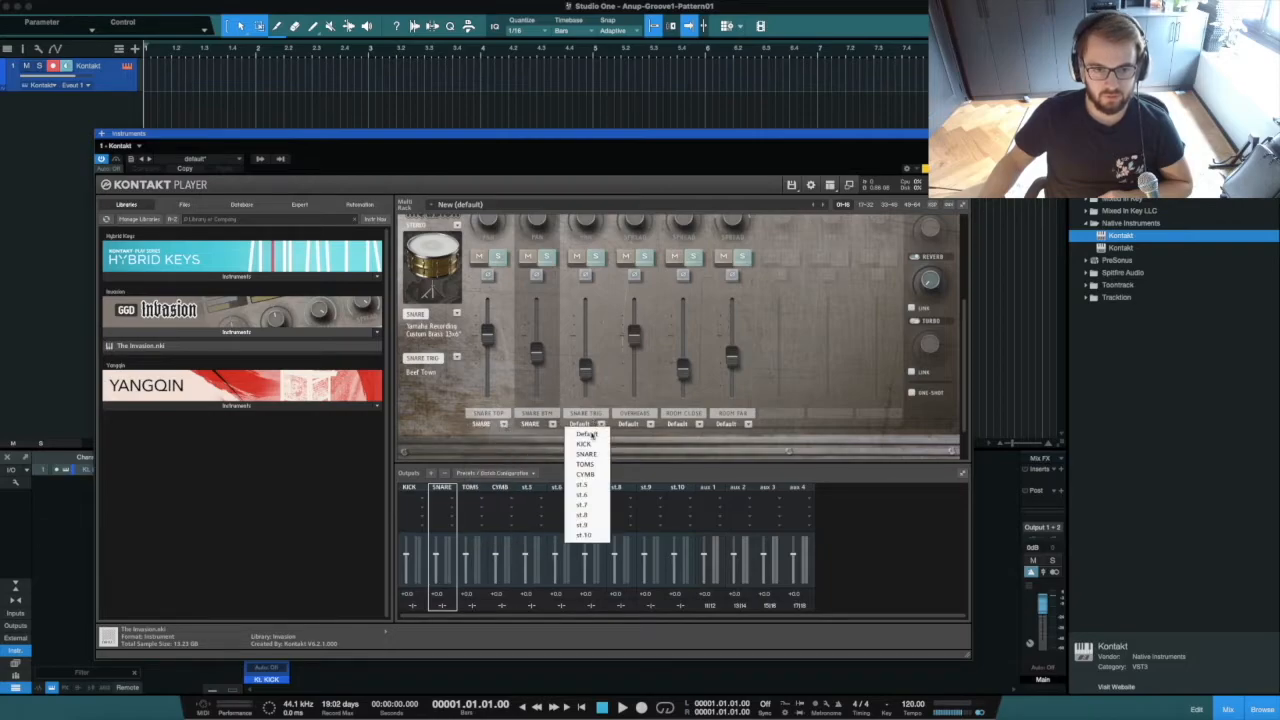
left_click(591, 456)
Route the snare page's overheads, room close and room far channels to the SNARE output.
left_click(628, 424)
left_click(634, 455)
left_click(680, 424)
left_click(690, 455)
left_click(728, 424)
left_click(717, 455)
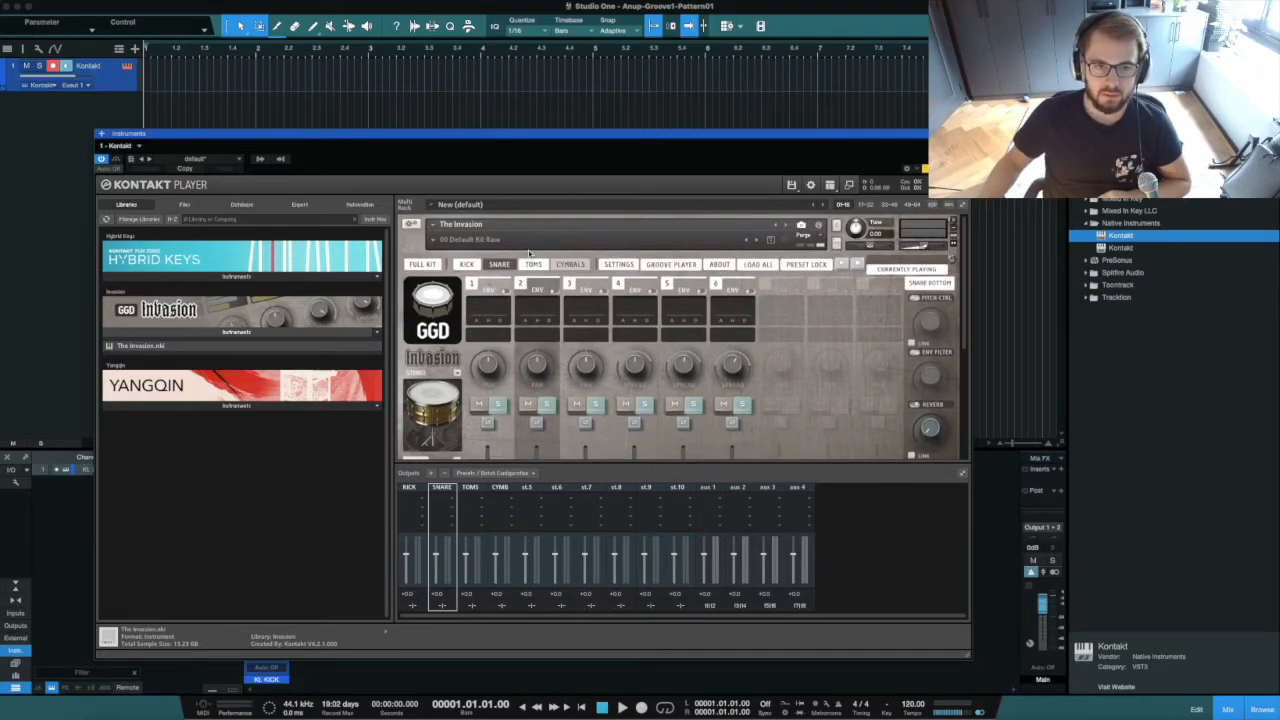
On the toms page, route the three rack tom channels to the TOMS output.
scroll(789, 391, "down", 3)
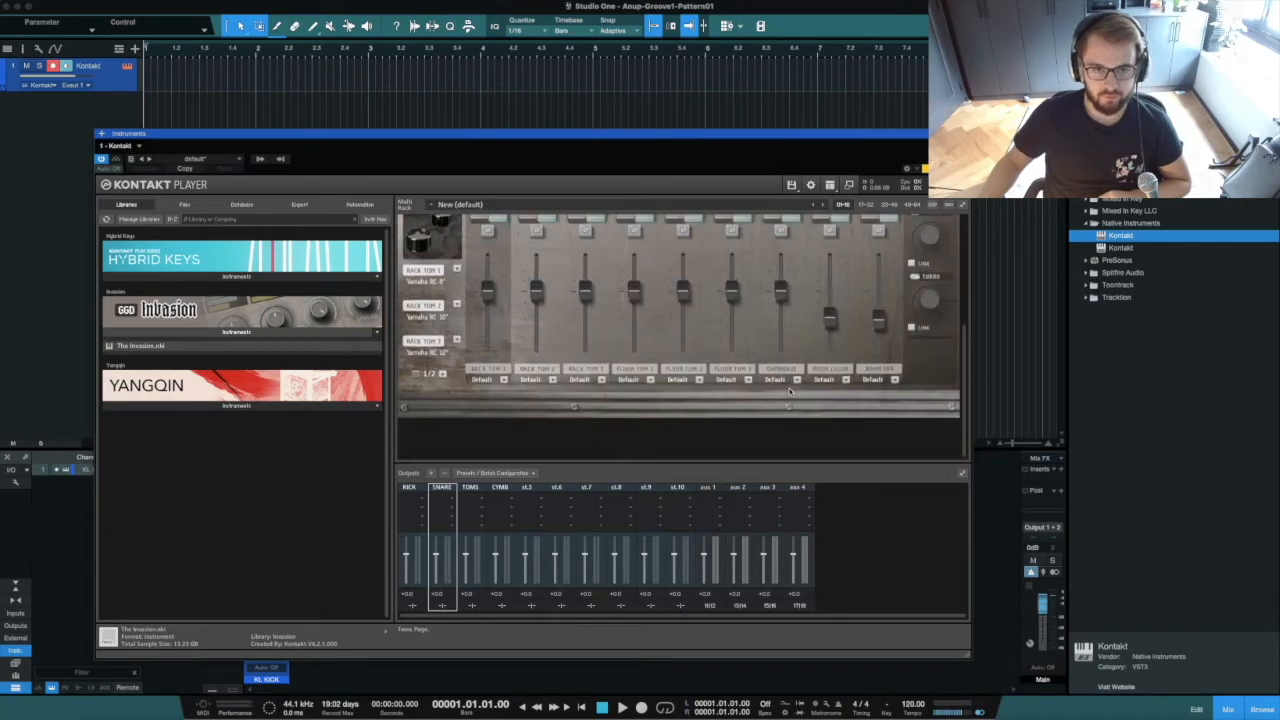
left_click(484, 380)
left_click(488, 410)
left_click(541, 379)
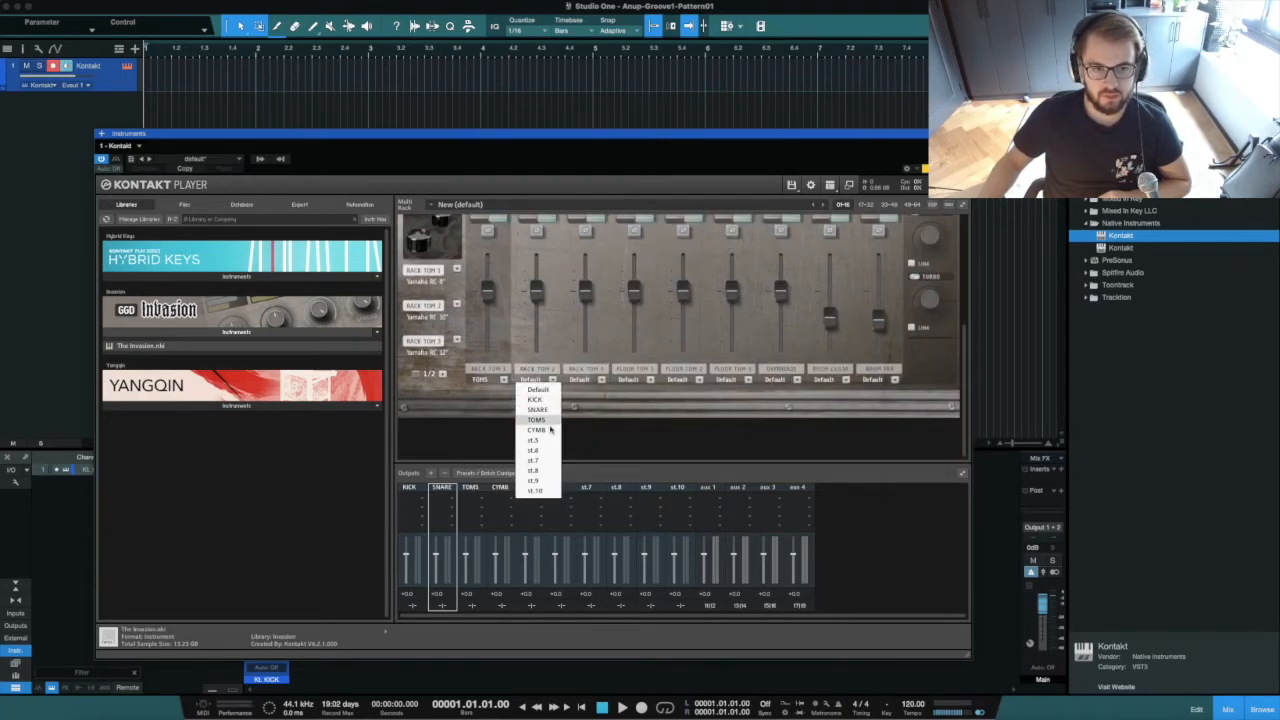
left_click(540, 420)
left_click(592, 380)
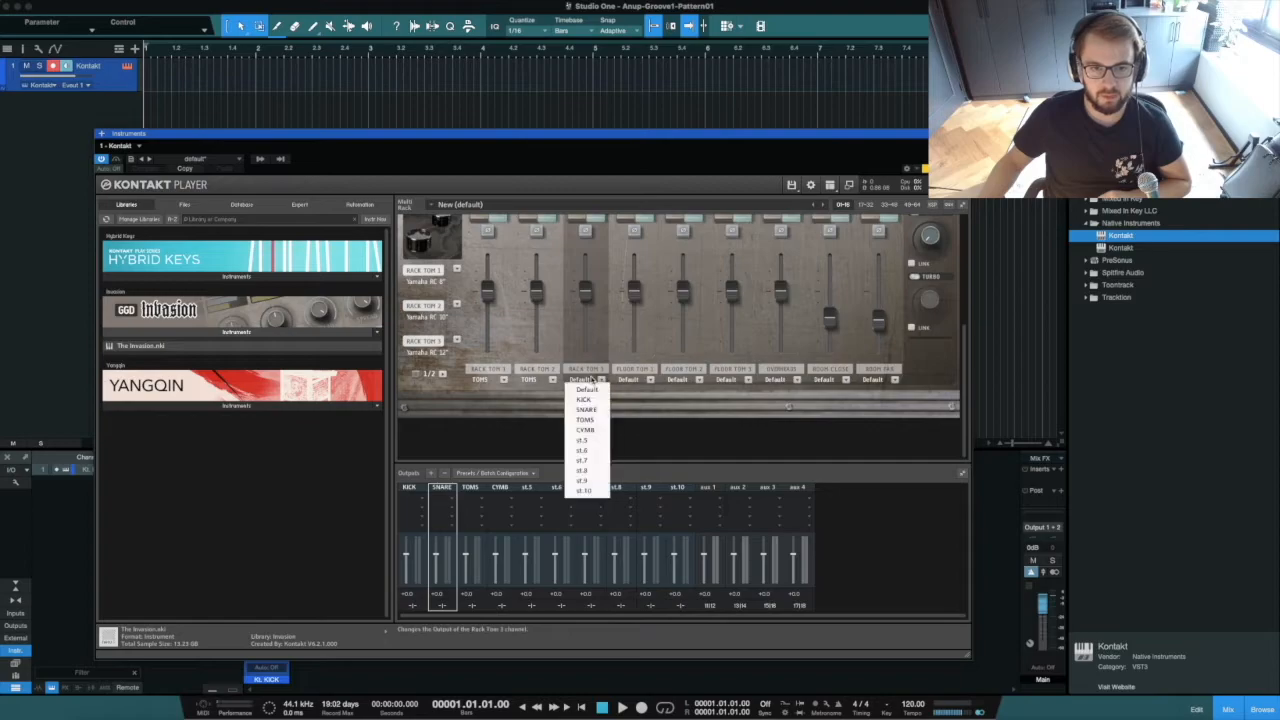
left_click(586, 420)
Route the three floor tom channels to the TOMS output.
left_click(640, 380)
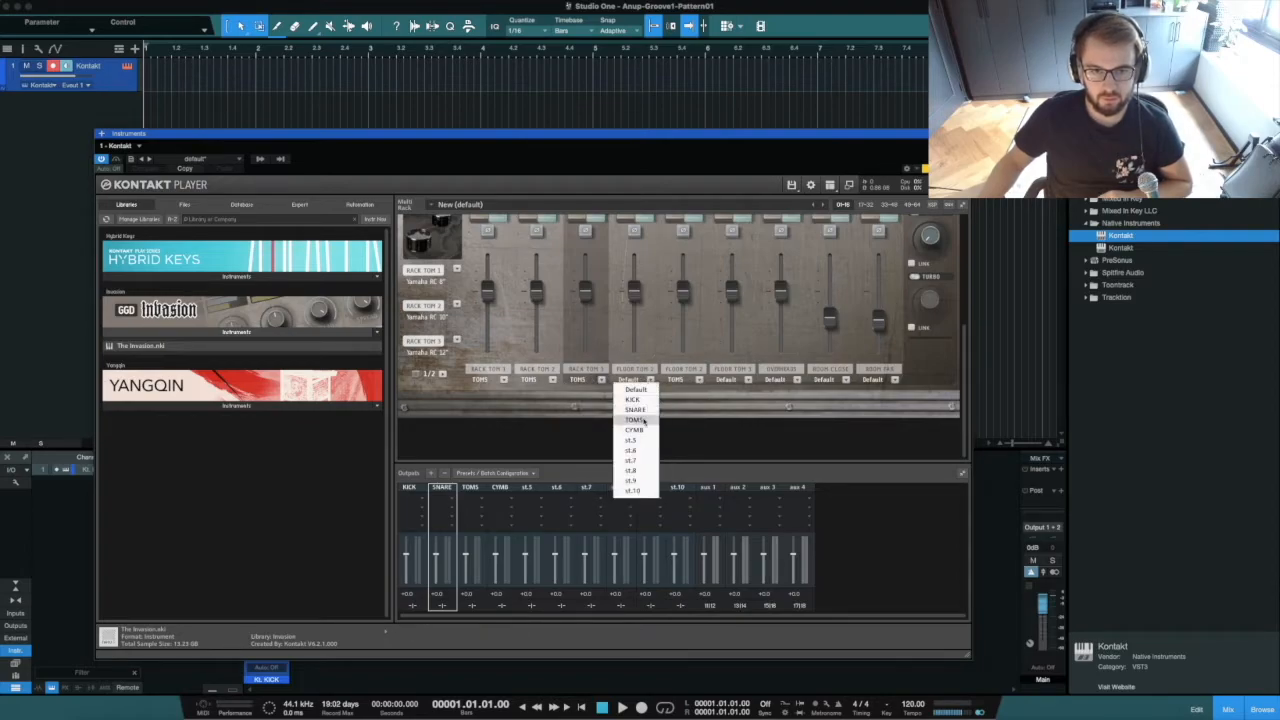
left_click(634, 419)
left_click(748, 380)
left_click(735, 419)
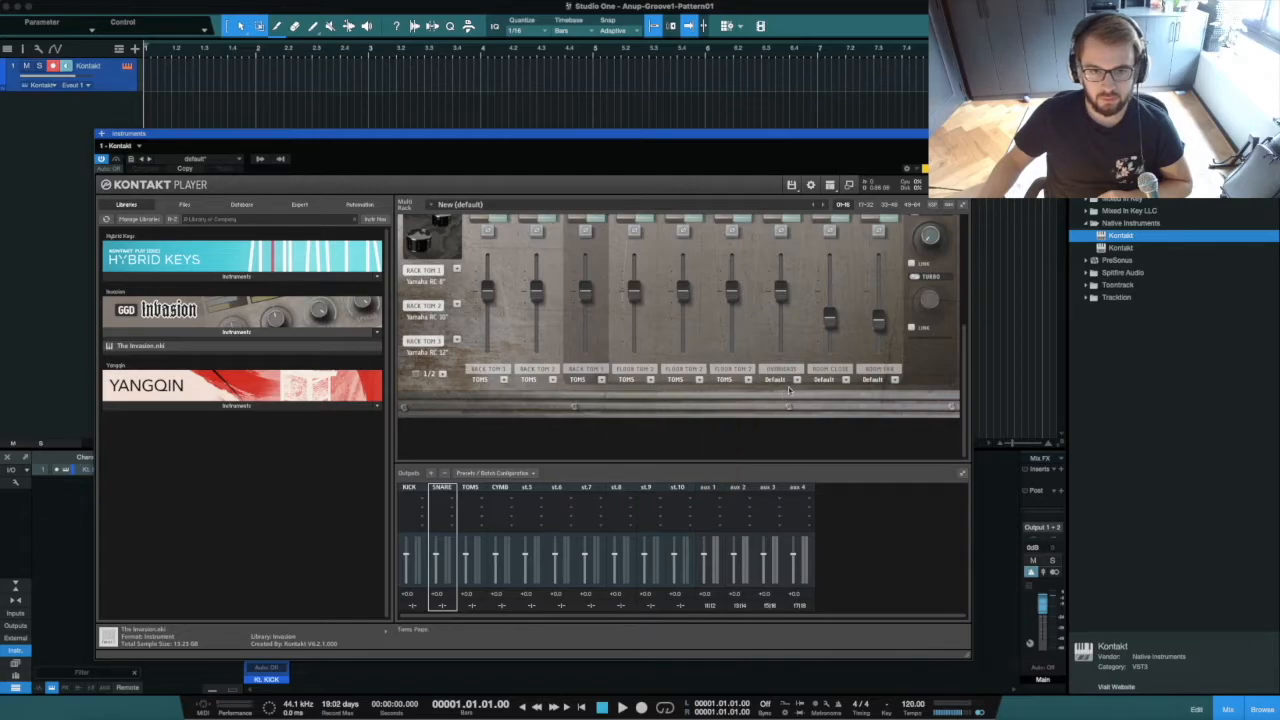
Route the toms page's overheads, room close and room far channels to the TOMS output.
left_click(797, 380)
left_click(787, 419)
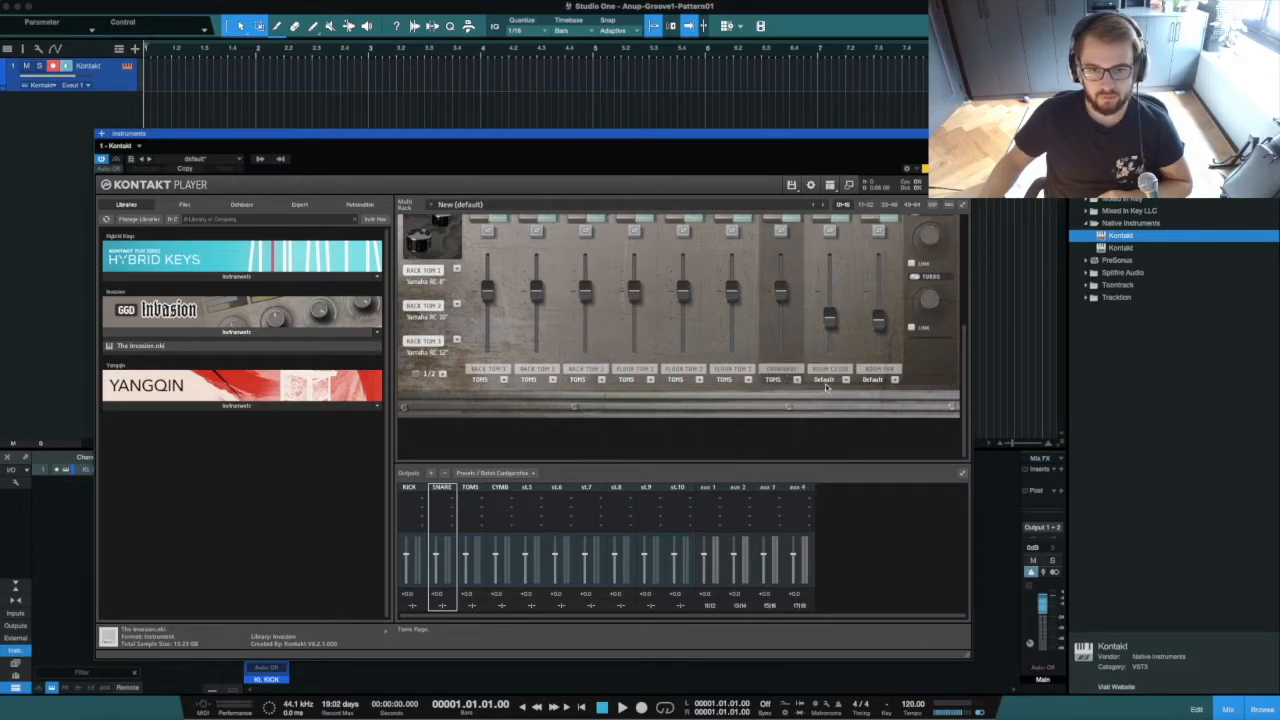
left_click(845, 380)
left_click(833, 410)
left_click(833, 381)
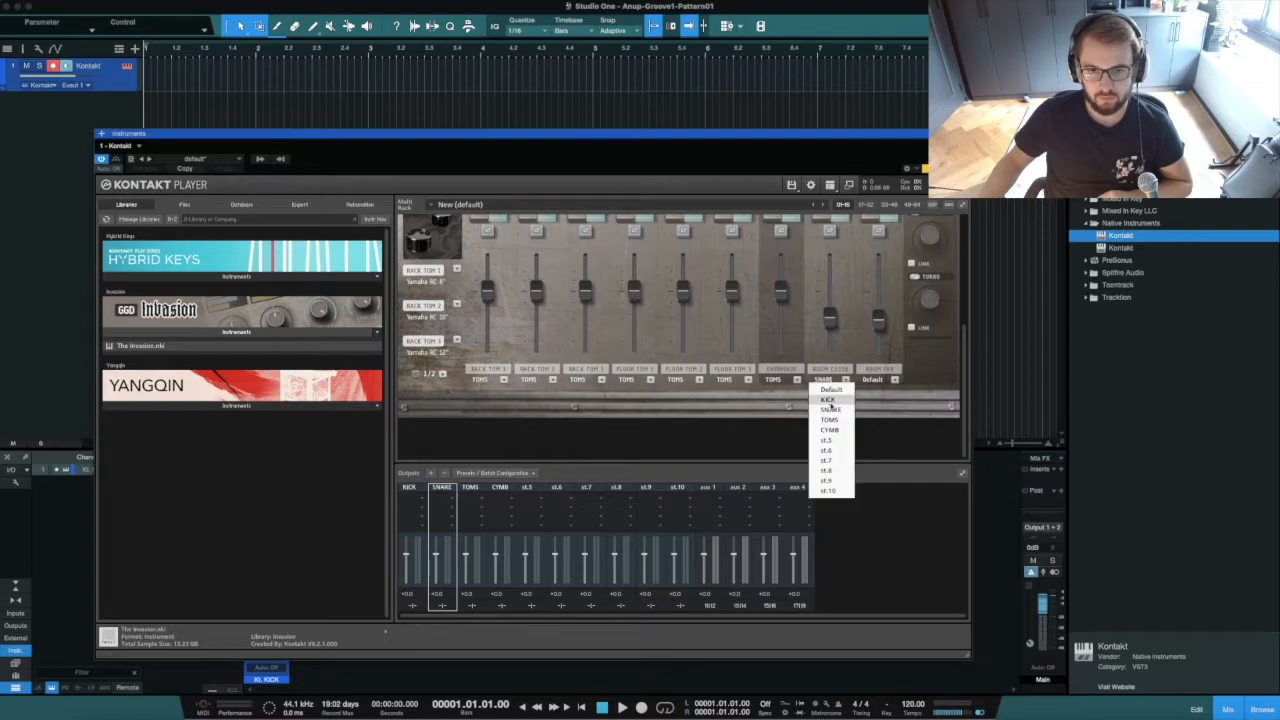
left_click(833, 410)
left_click(878, 381)
left_click(878, 421)
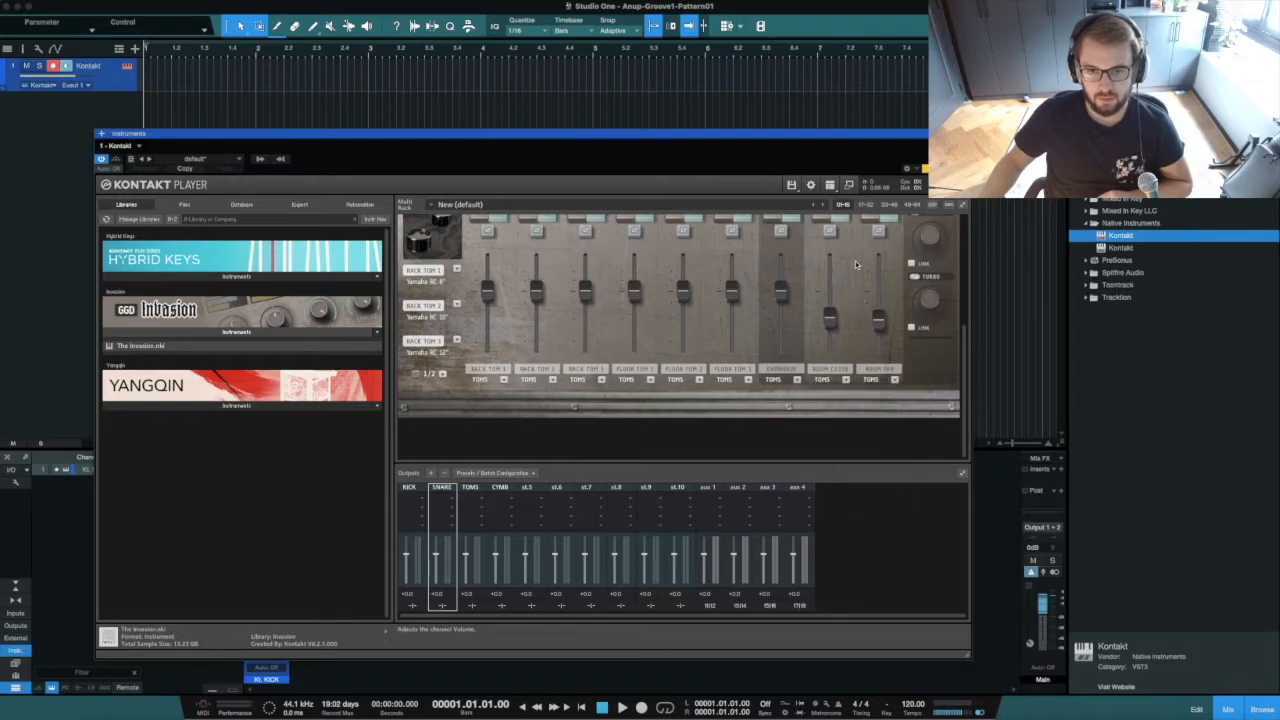
left_click(870, 277)
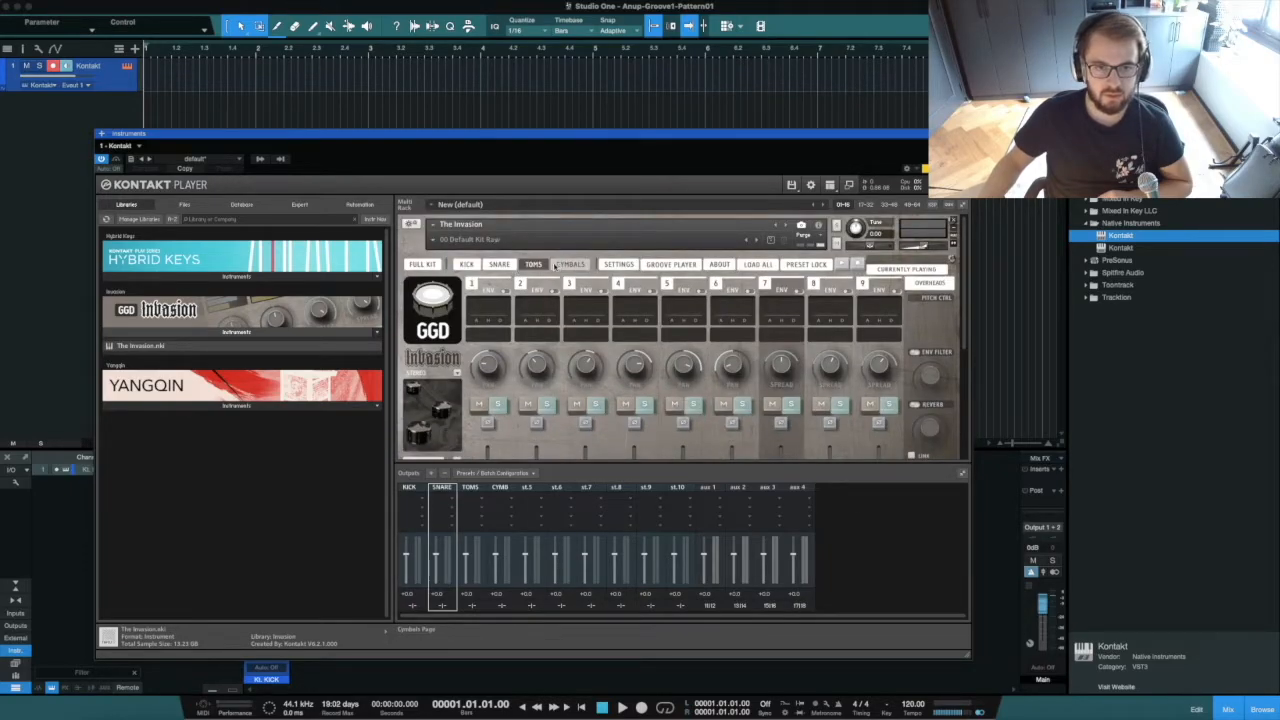
On the cymbals page, route the hats, X hats, ride and FX cymbals channels to the CYMB output.
scroll(493, 433, "down", 5)
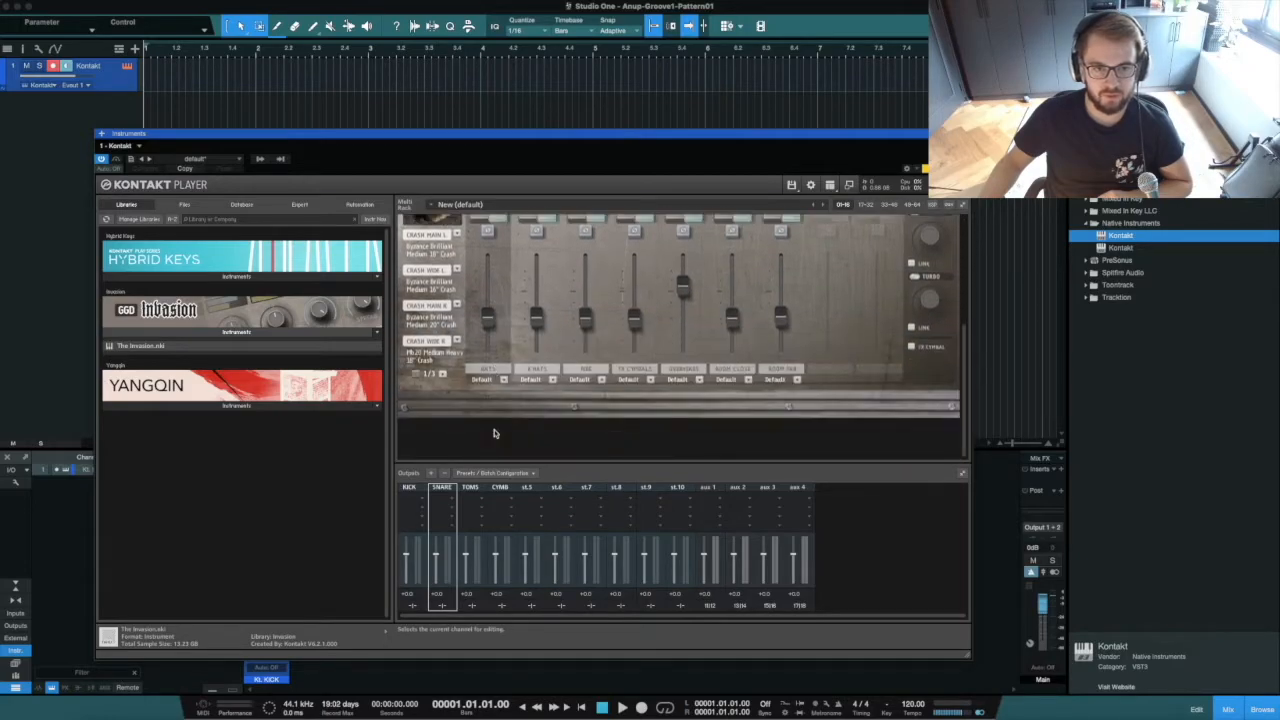
left_click(494, 381)
left_click(494, 421)
left_click(494, 381)
left_click(499, 430)
left_click(537, 381)
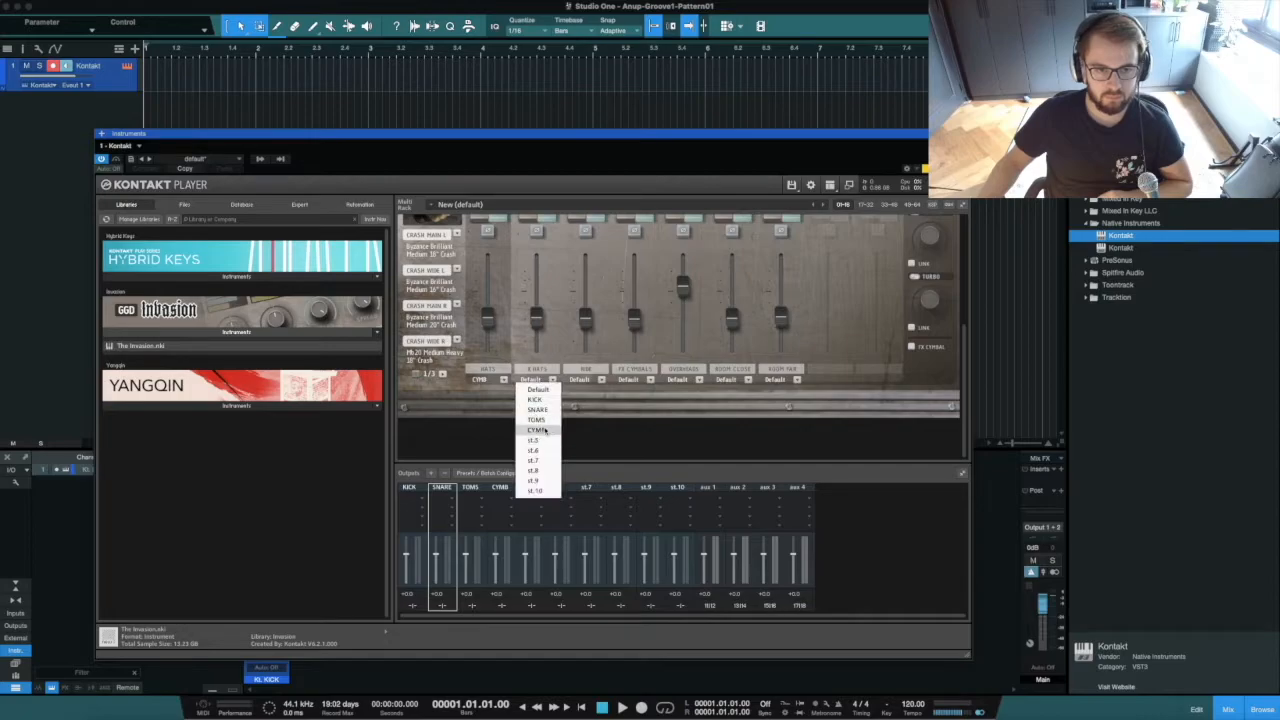
left_click(537, 429)
left_click(577, 381)
left_click(586, 430)
left_click(626, 381)
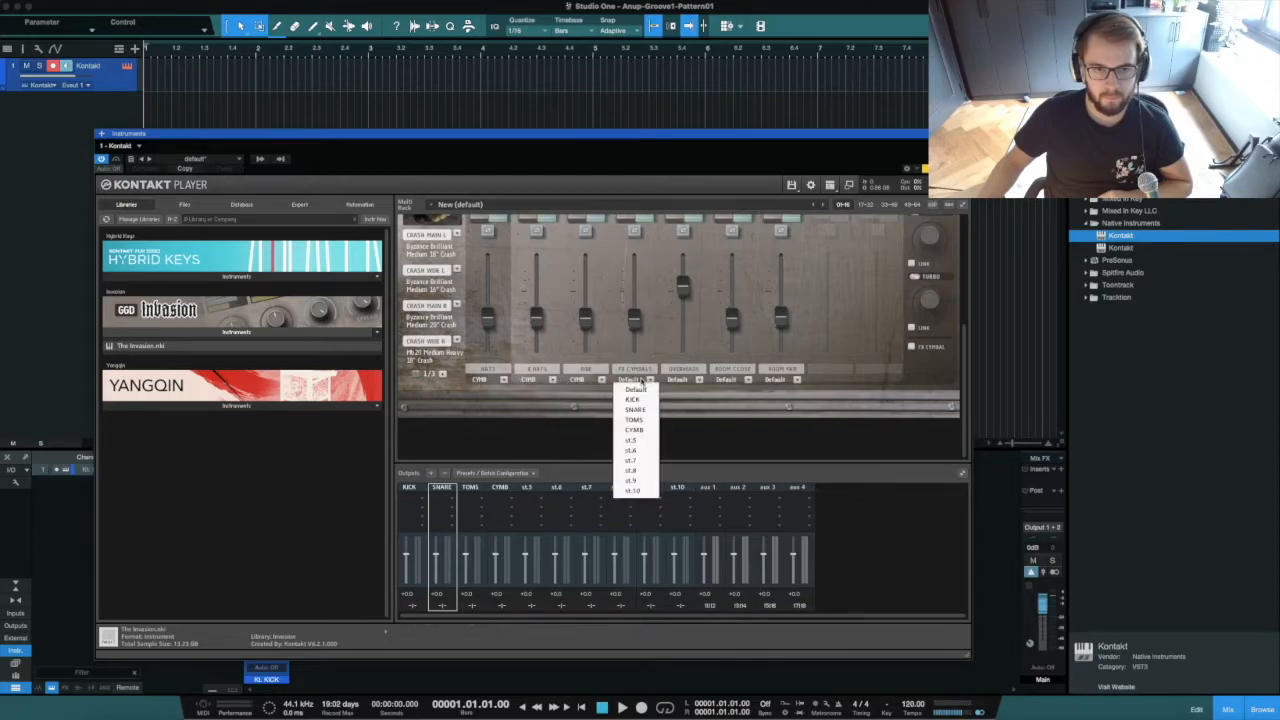
left_click(634, 431)
Route the cymbals page's overheads and room close channels to the CYMB output and its room far channel to TOMS.
left_click(680, 381)
left_click(697, 431)
left_click(728, 381)
left_click(735, 431)
left_click(777, 381)
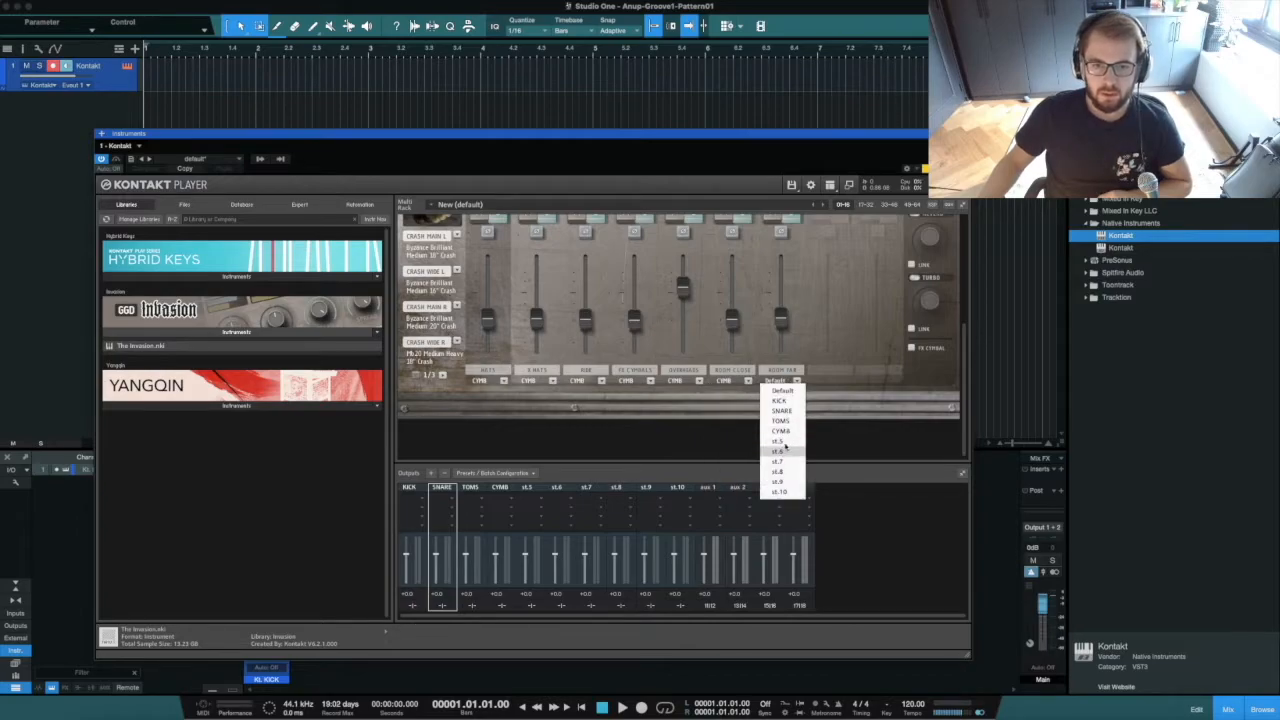
left_click(783, 421)
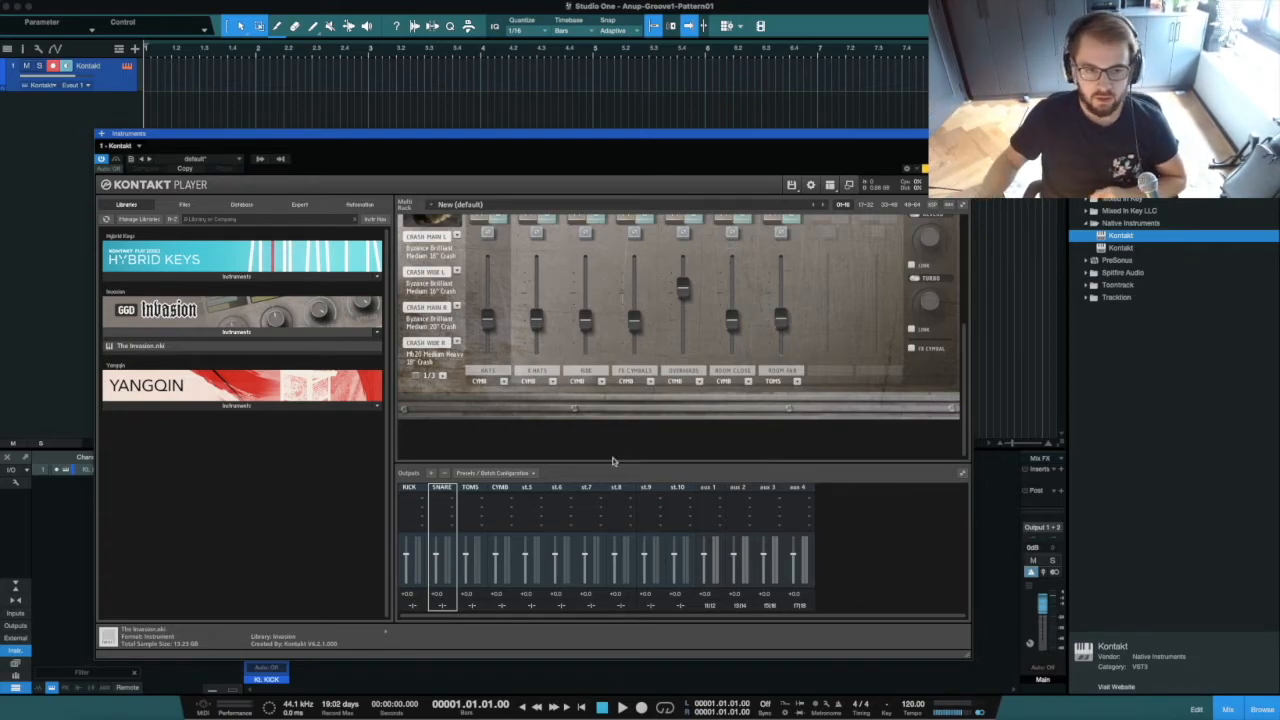
Look through the effect categories available for the first insert slot of the KICK output channel.
left_click(422, 501)
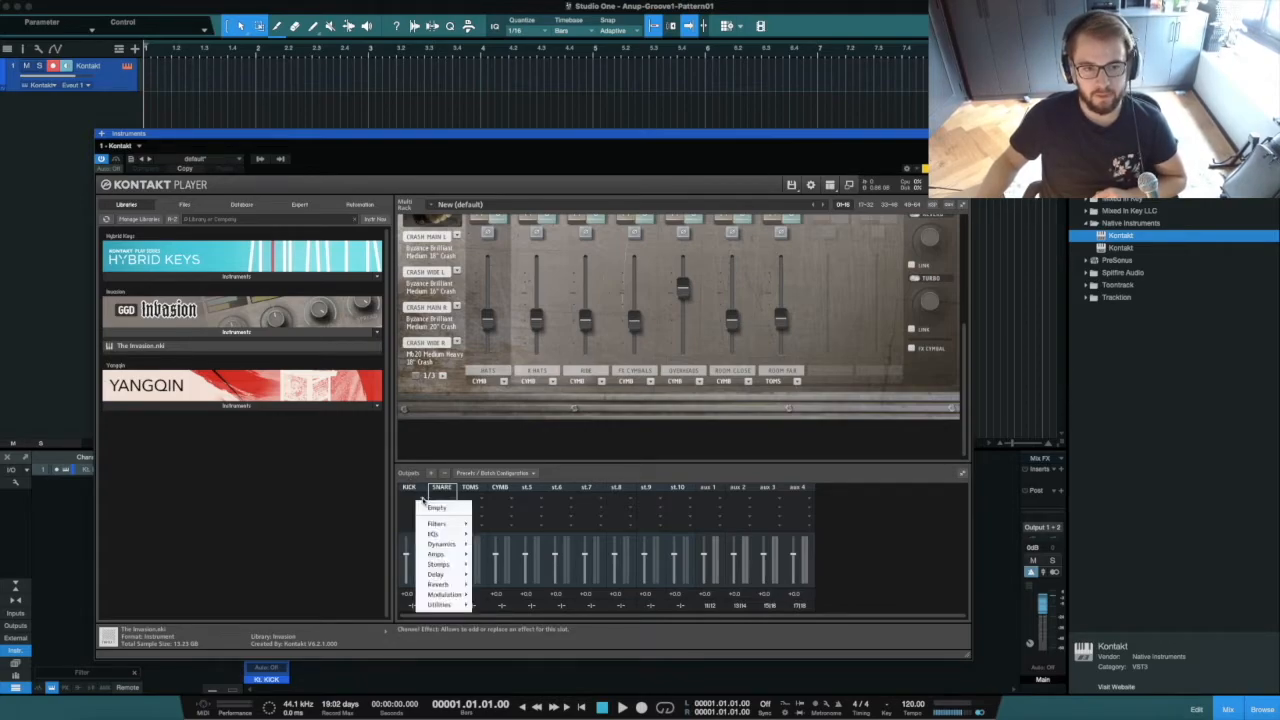
mouse_move(443, 535)
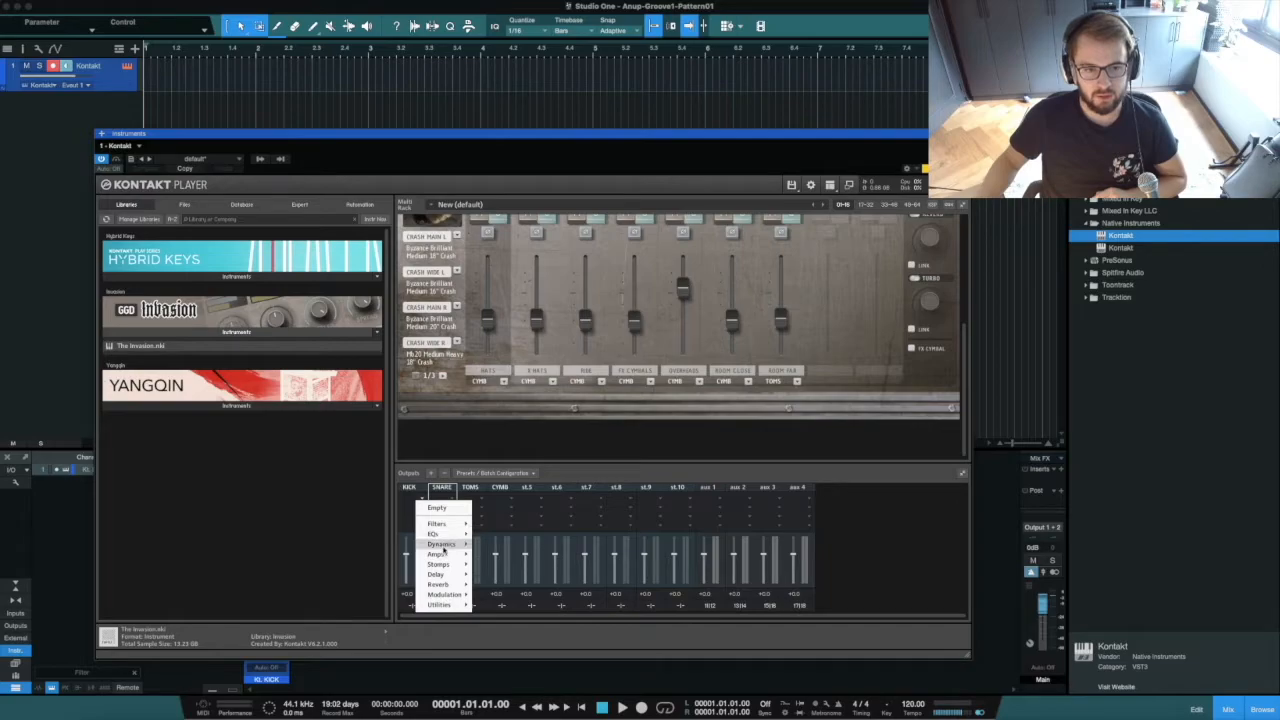
left_click(429, 445)
left_click(421, 502)
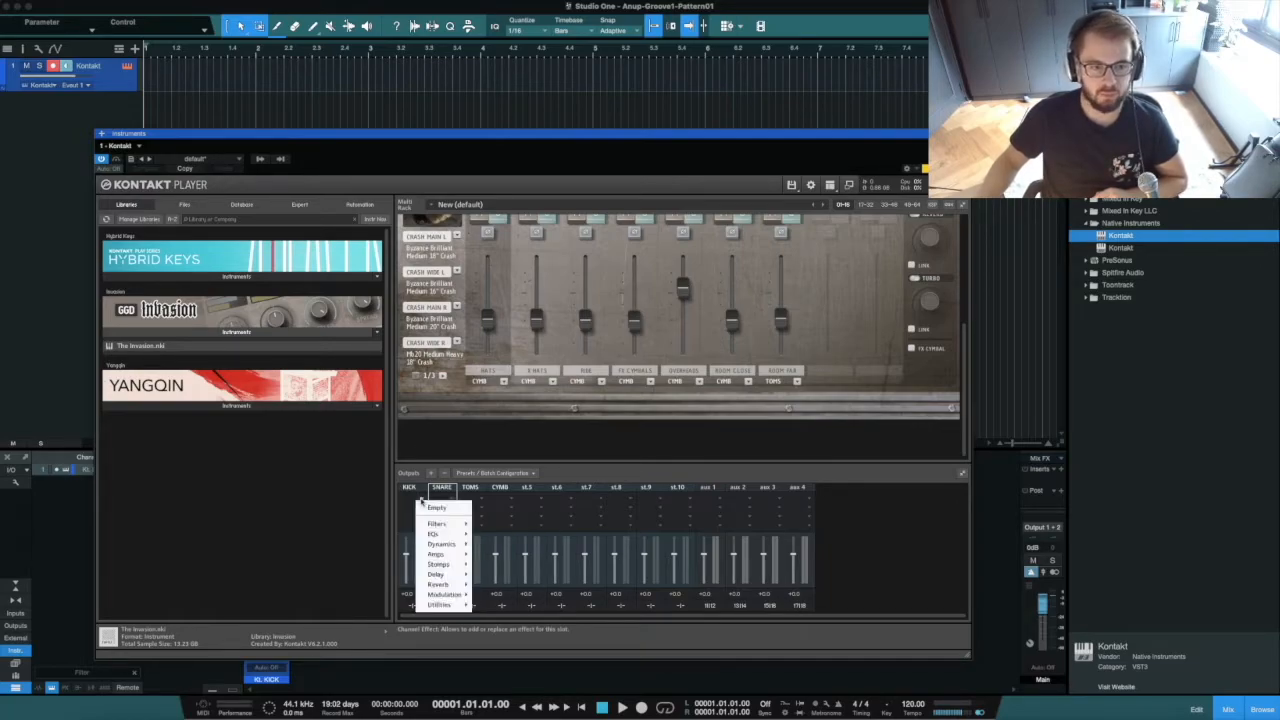
left_click(844, 527)
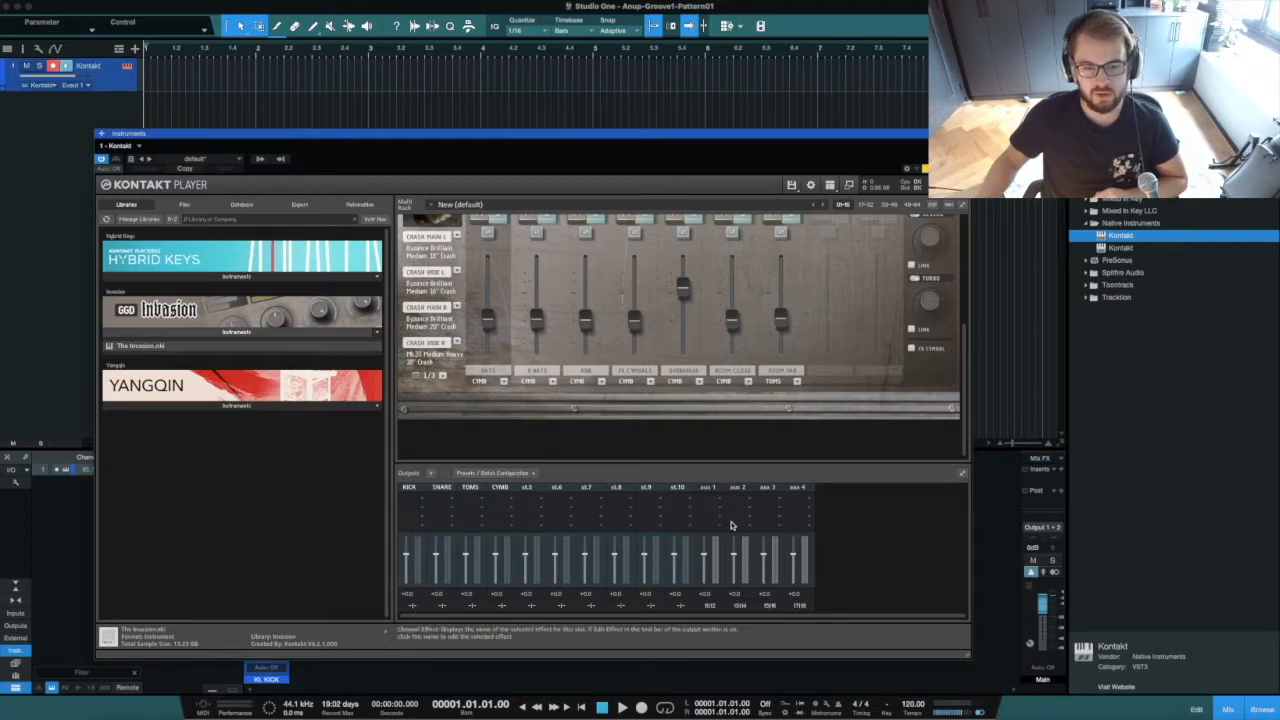
left_click(416, 506)
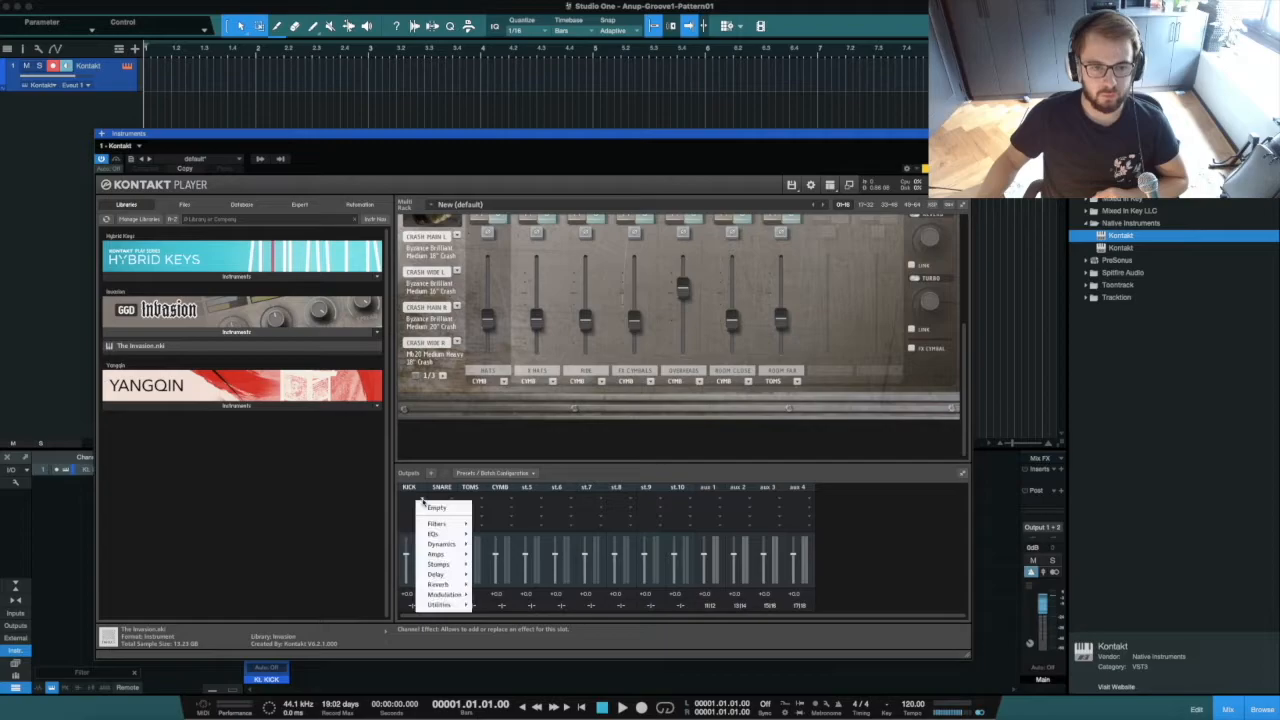
mouse_move(433, 533)
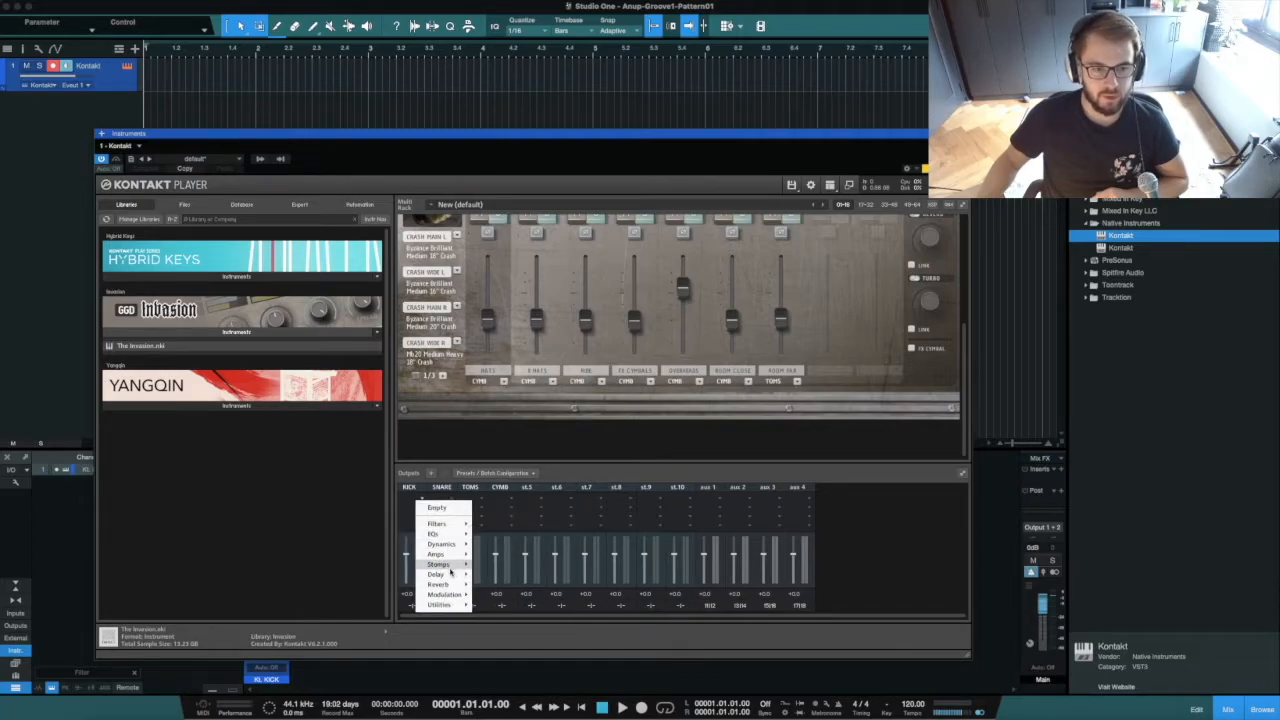
mouse_move(455, 584)
left_click(951, 536)
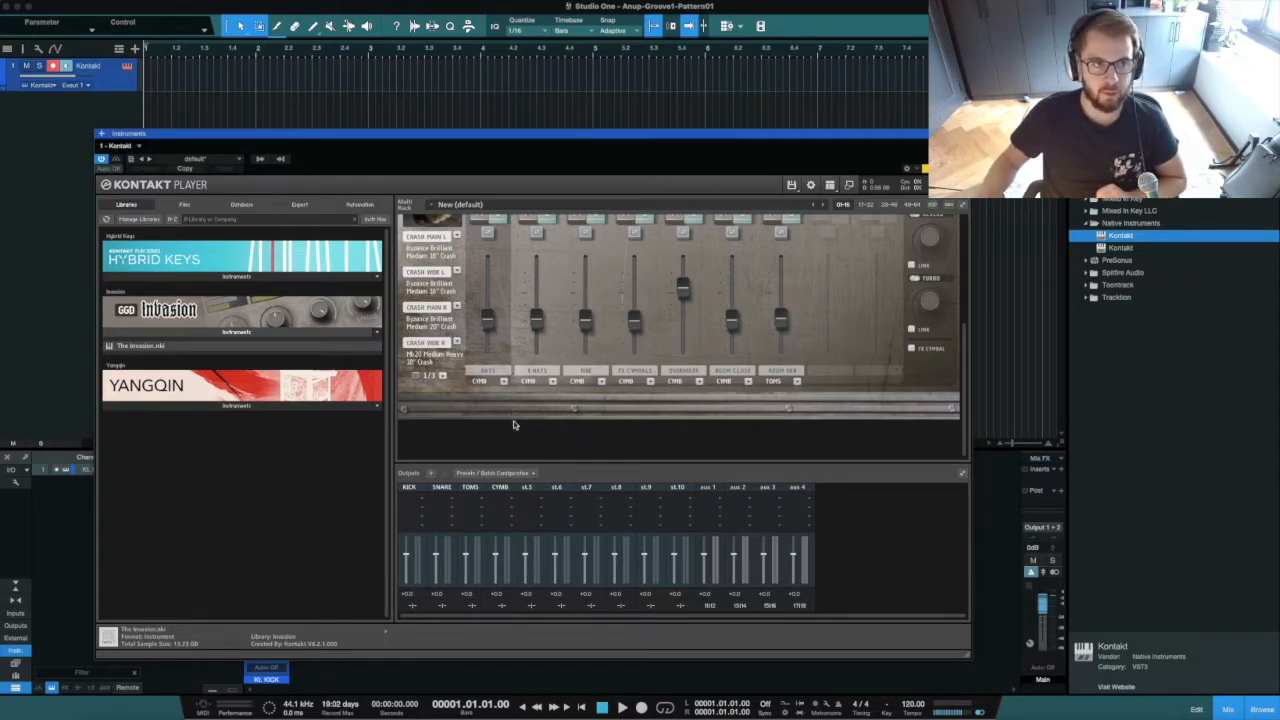
scroll(523, 430, "up", 5)
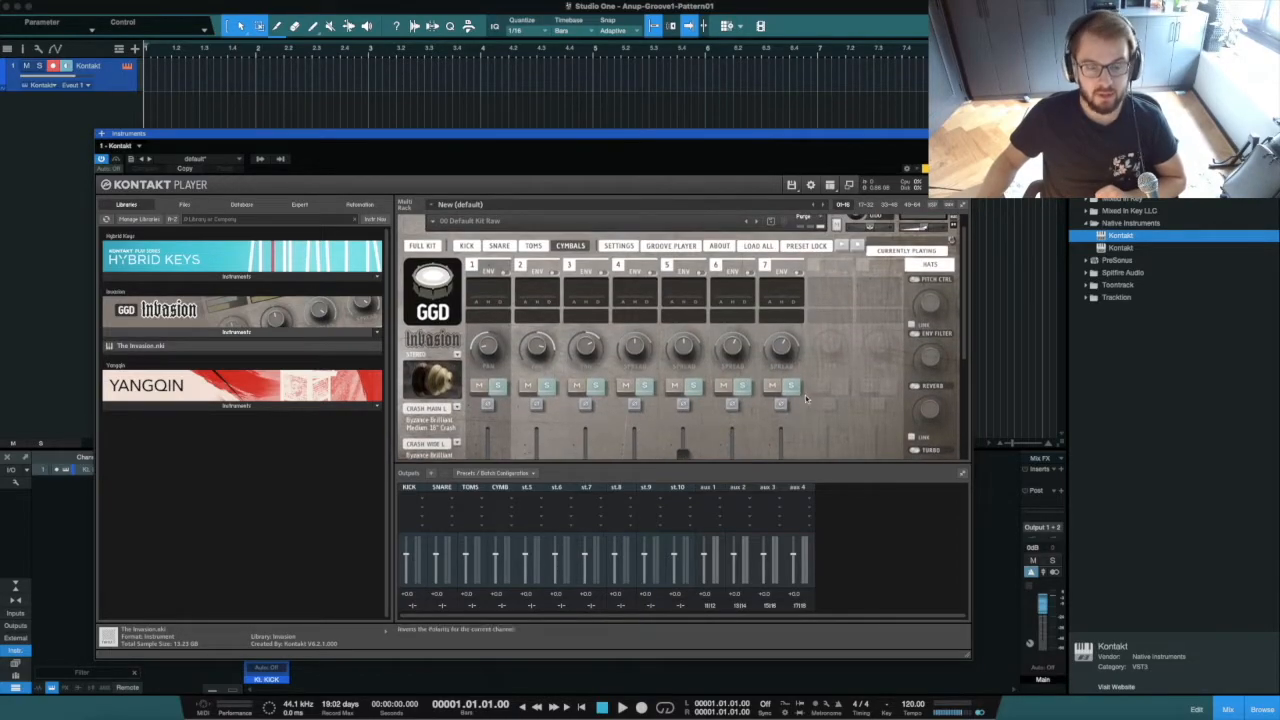
scroll(486, 358, "down", 5)
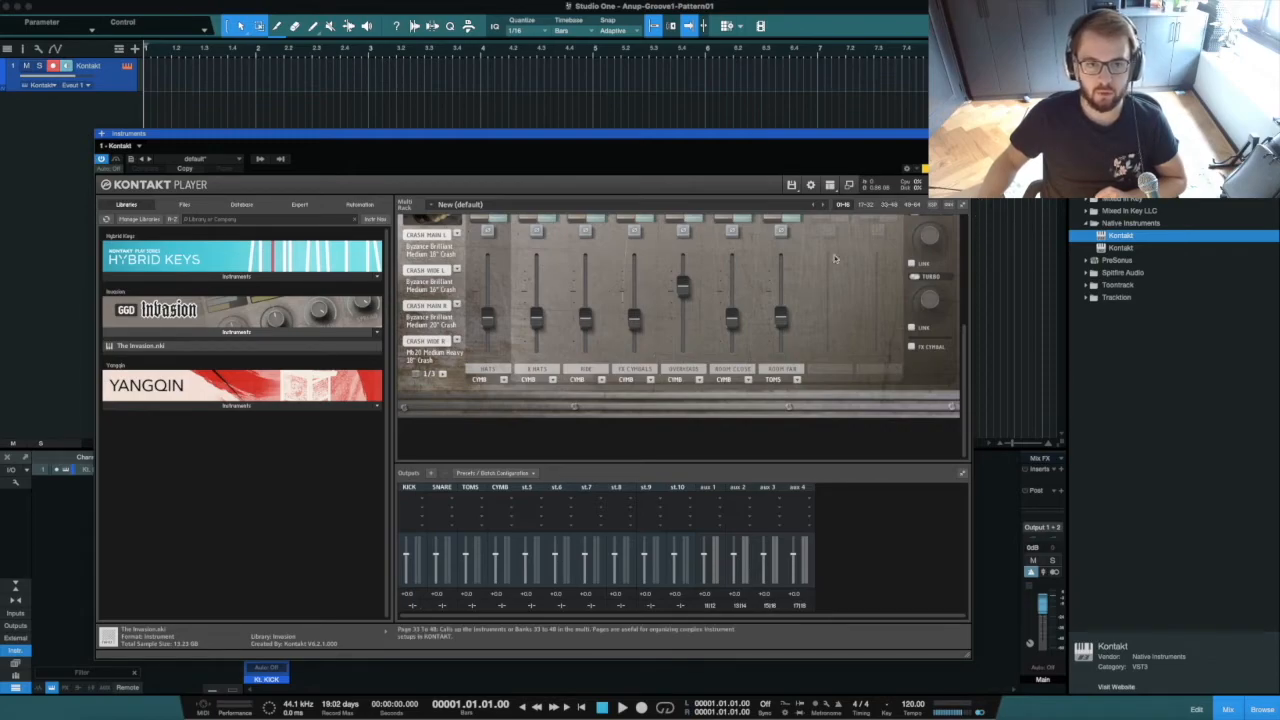
scroll(825, 262, "up", 1)
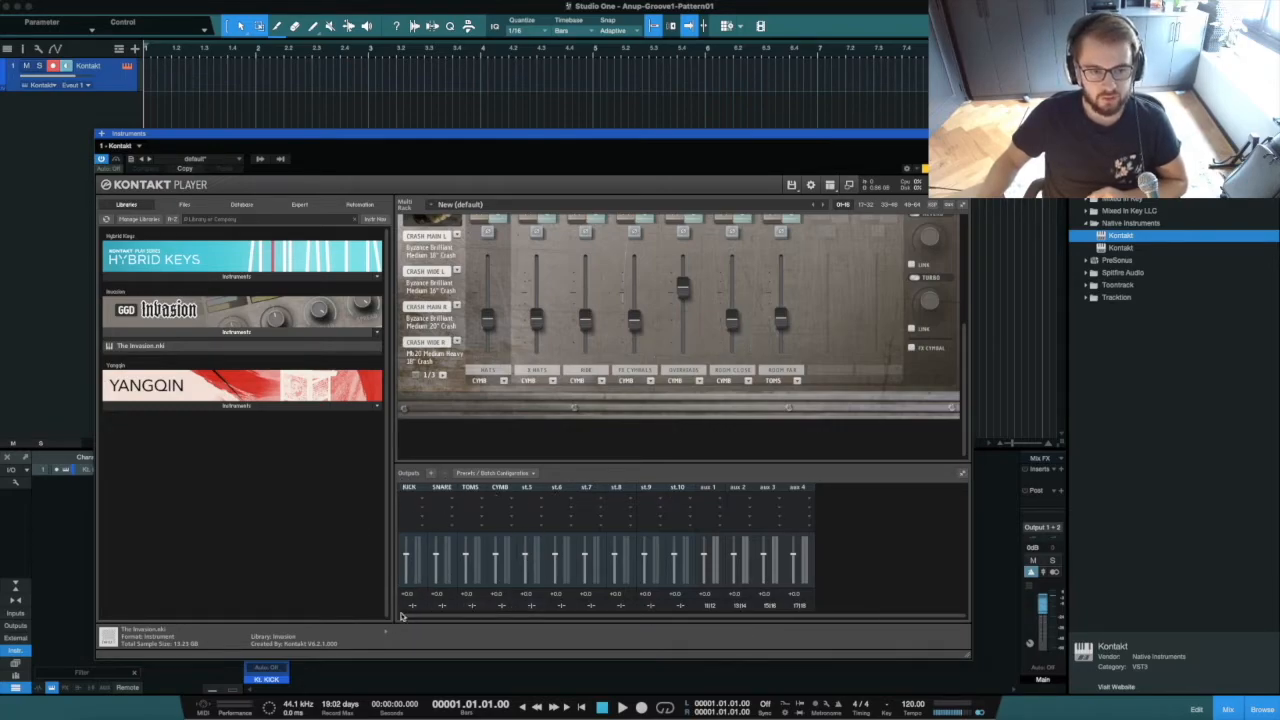
Assign the KICK output channel's two physical outputs to Kt. KICK [1] and Kt. KICK [2].
left_click(417, 606)
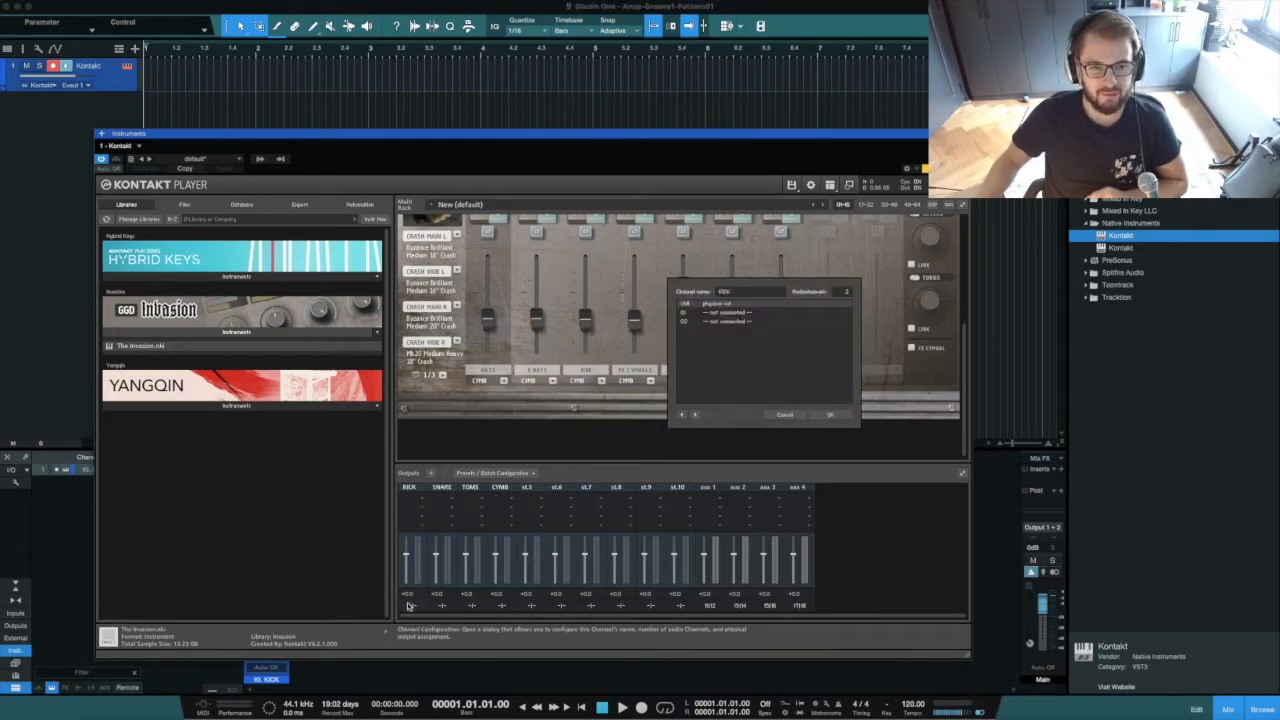
left_click(732, 315)
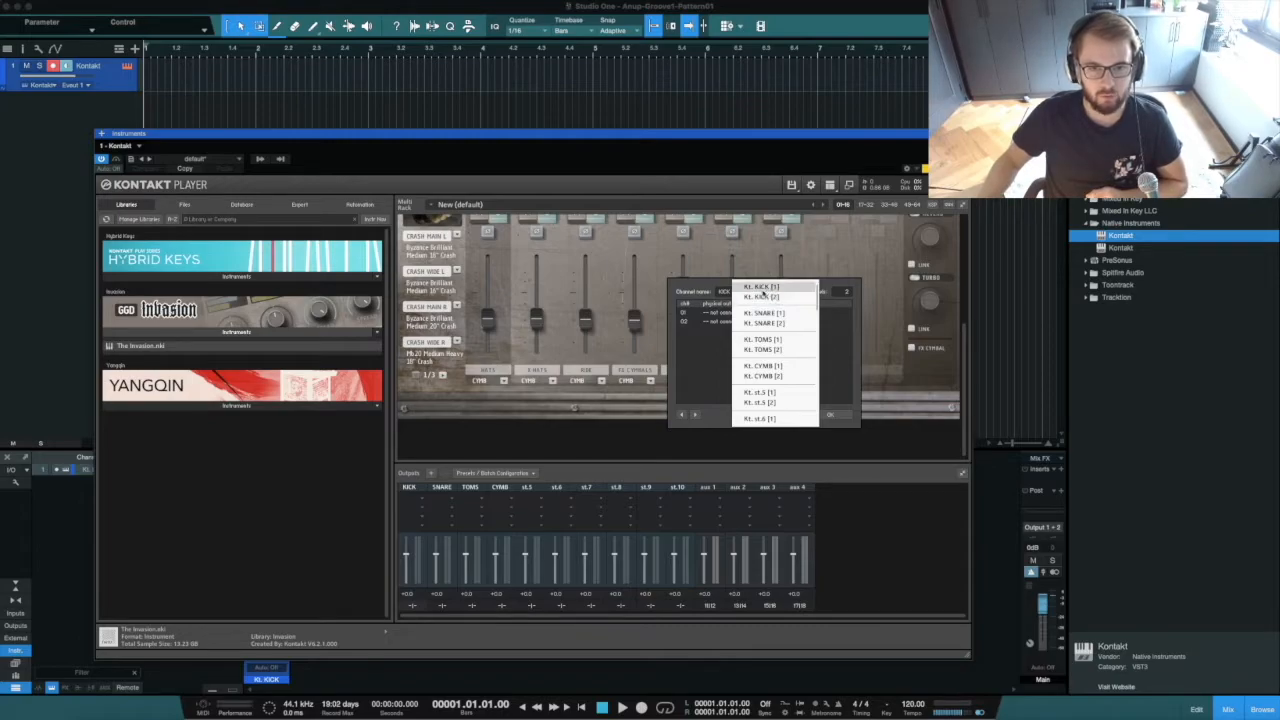
left_click(760, 288)
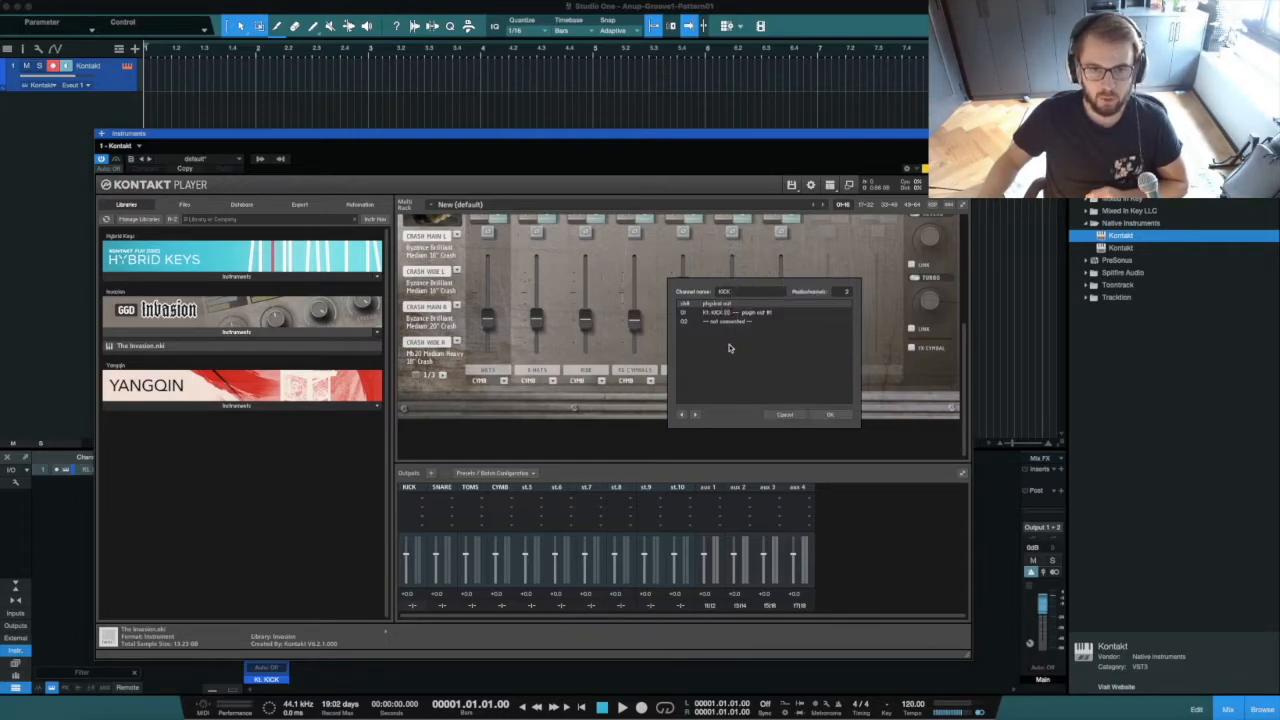
left_click(742, 324)
left_click(778, 300)
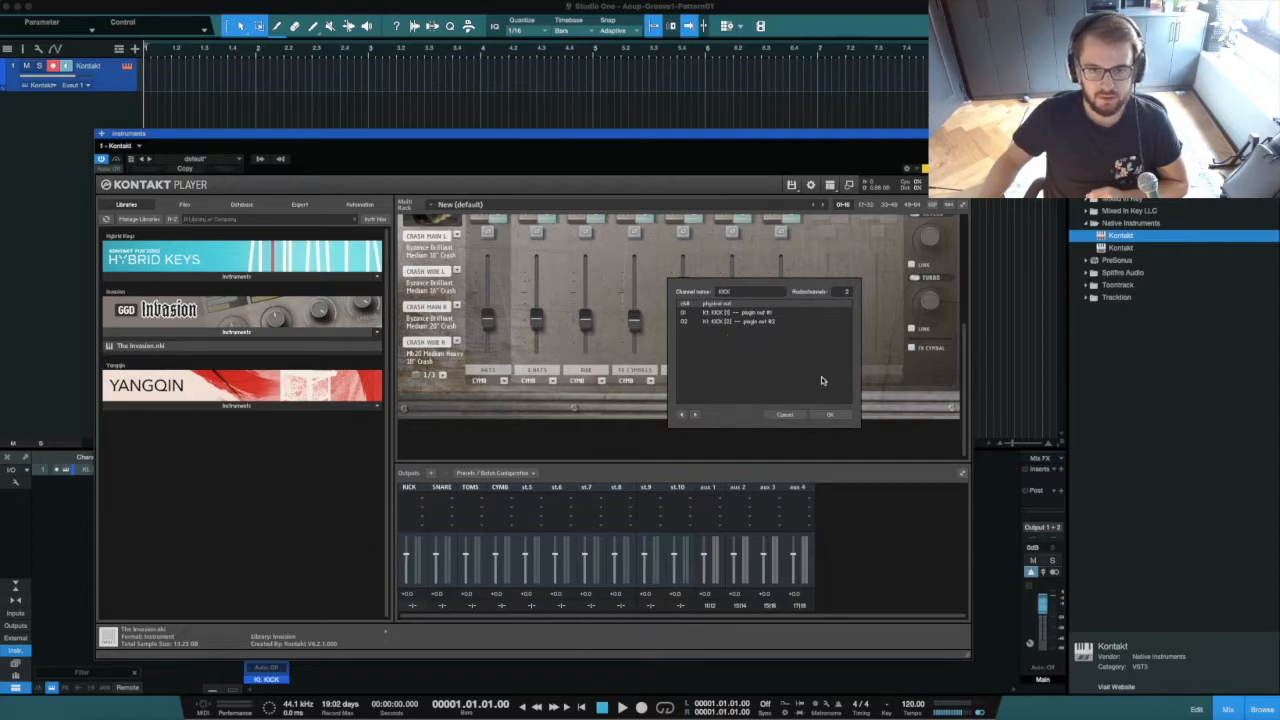
left_click(822, 412)
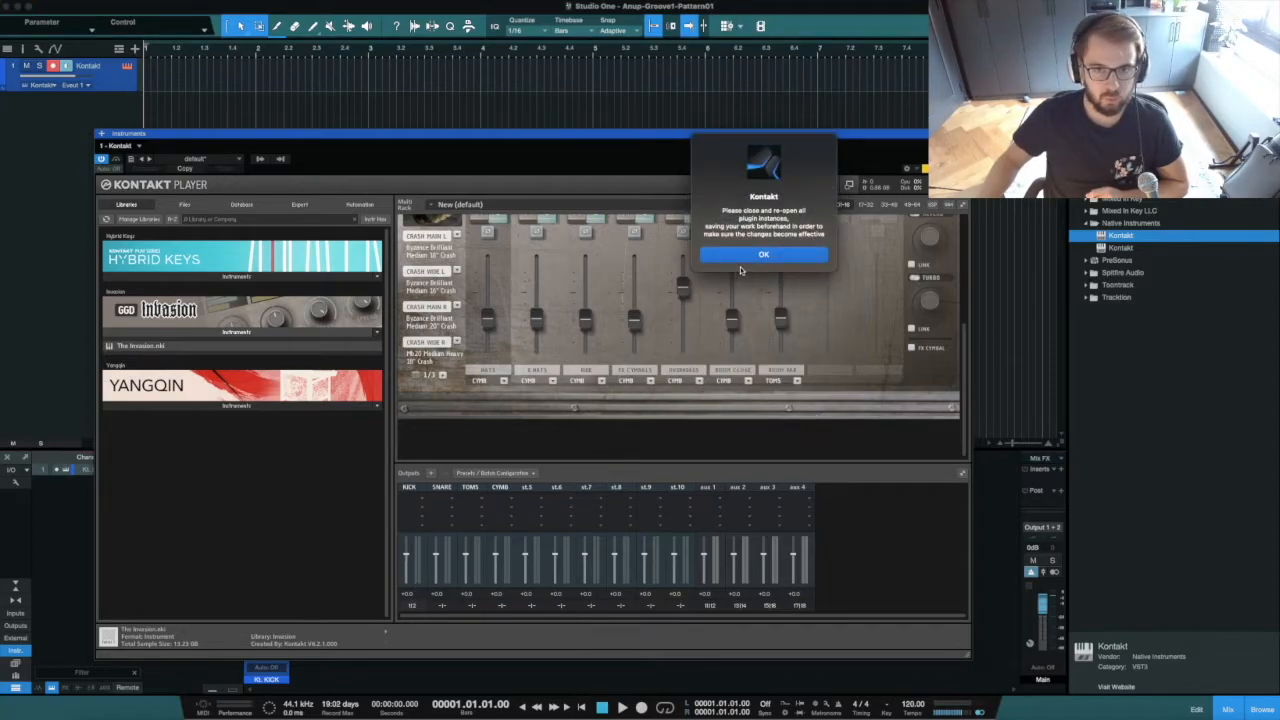
left_click(745, 251)
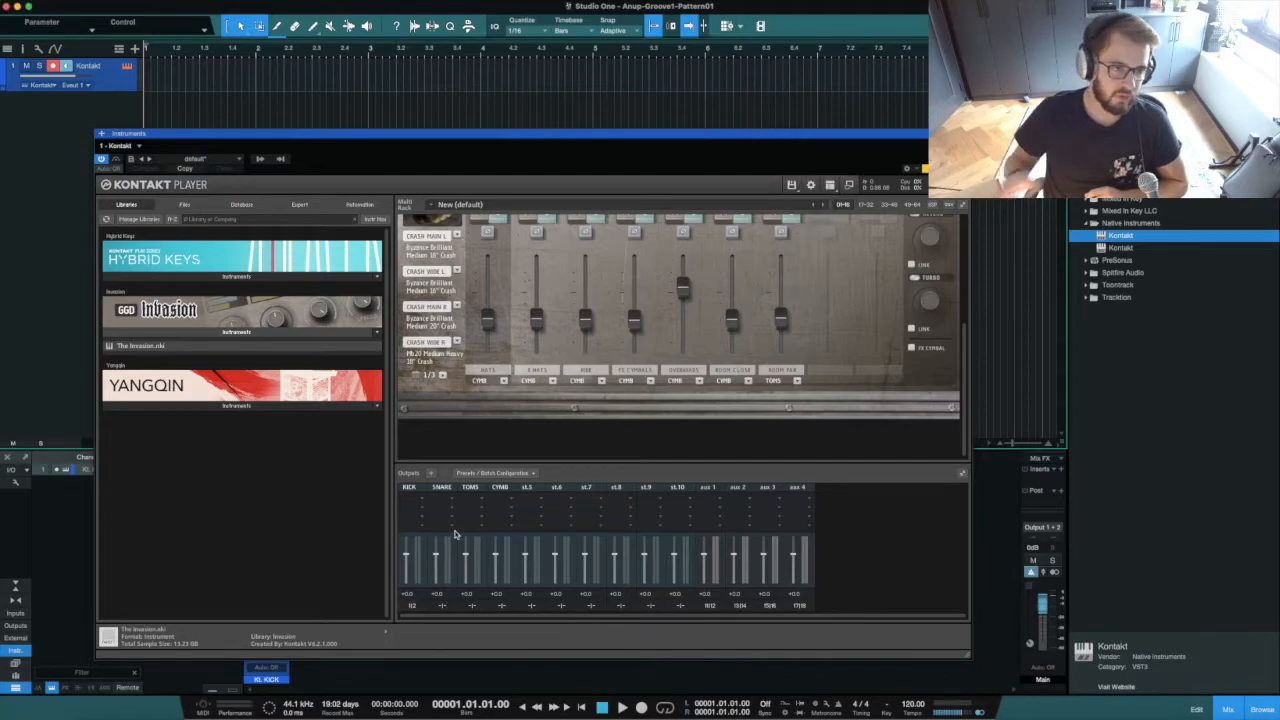
left_click(442, 606)
left_click(737, 313)
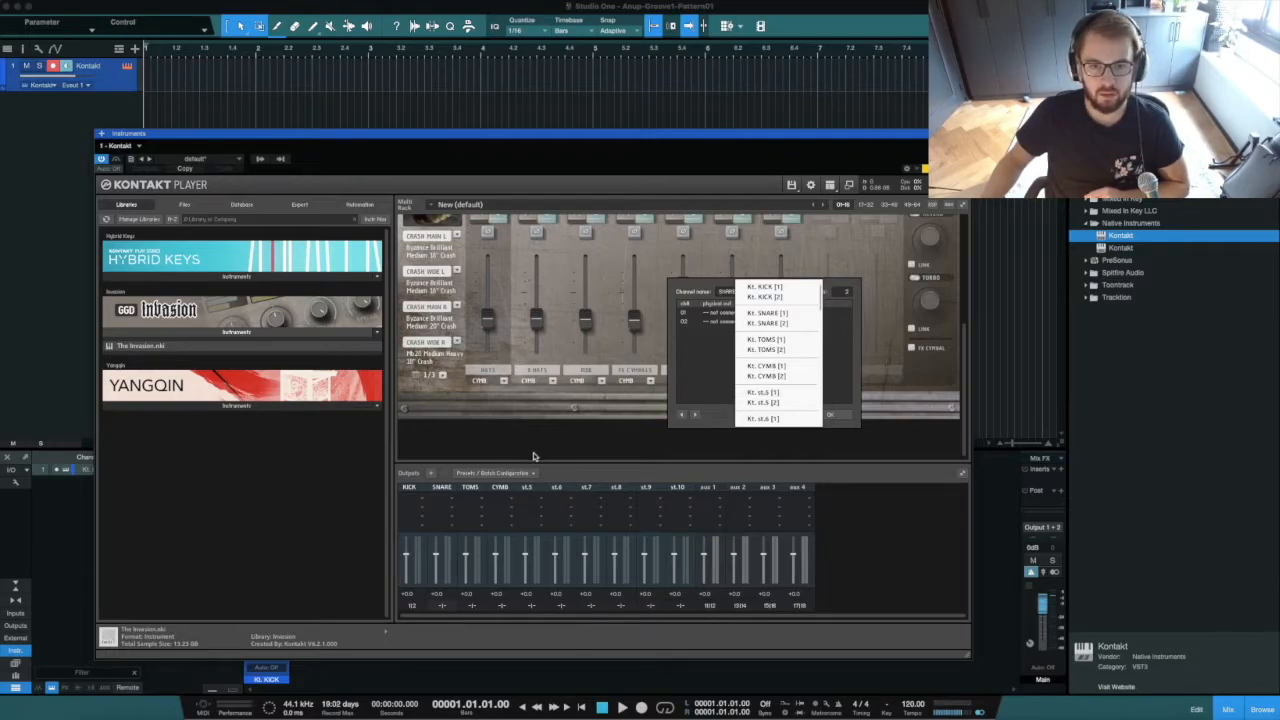
scroll(766, 392, "down", 1)
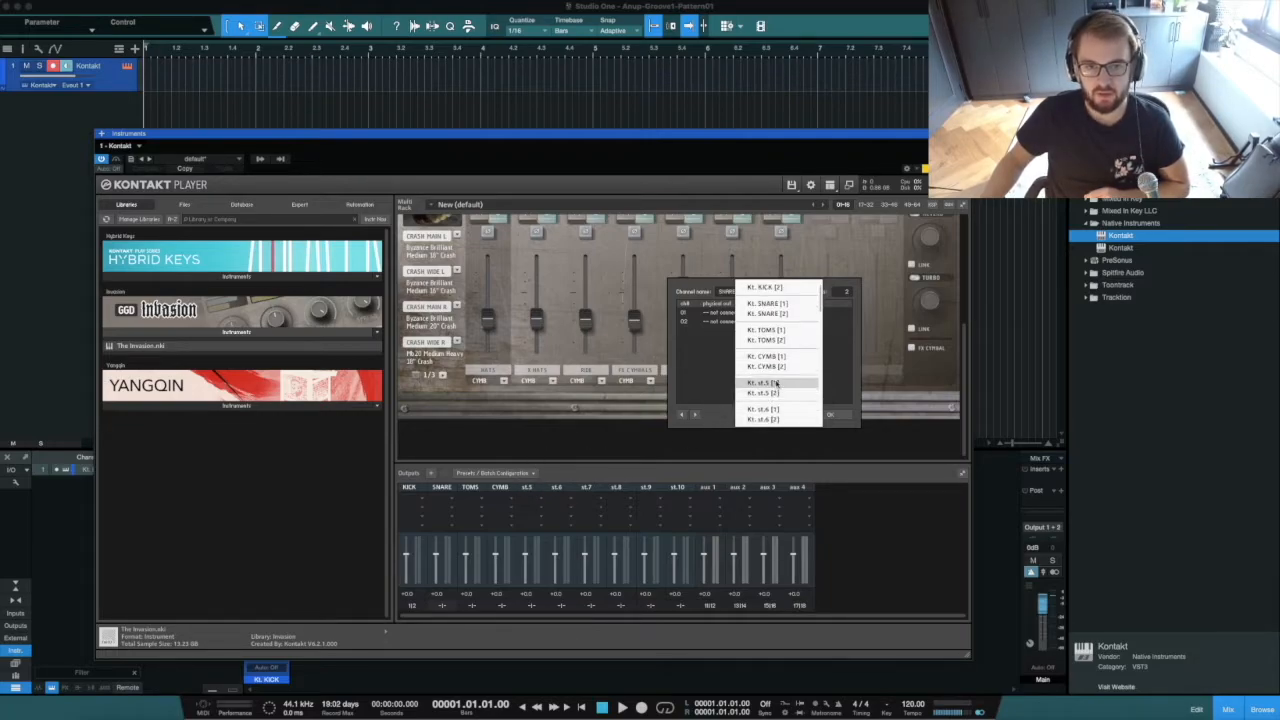
left_click(828, 376)
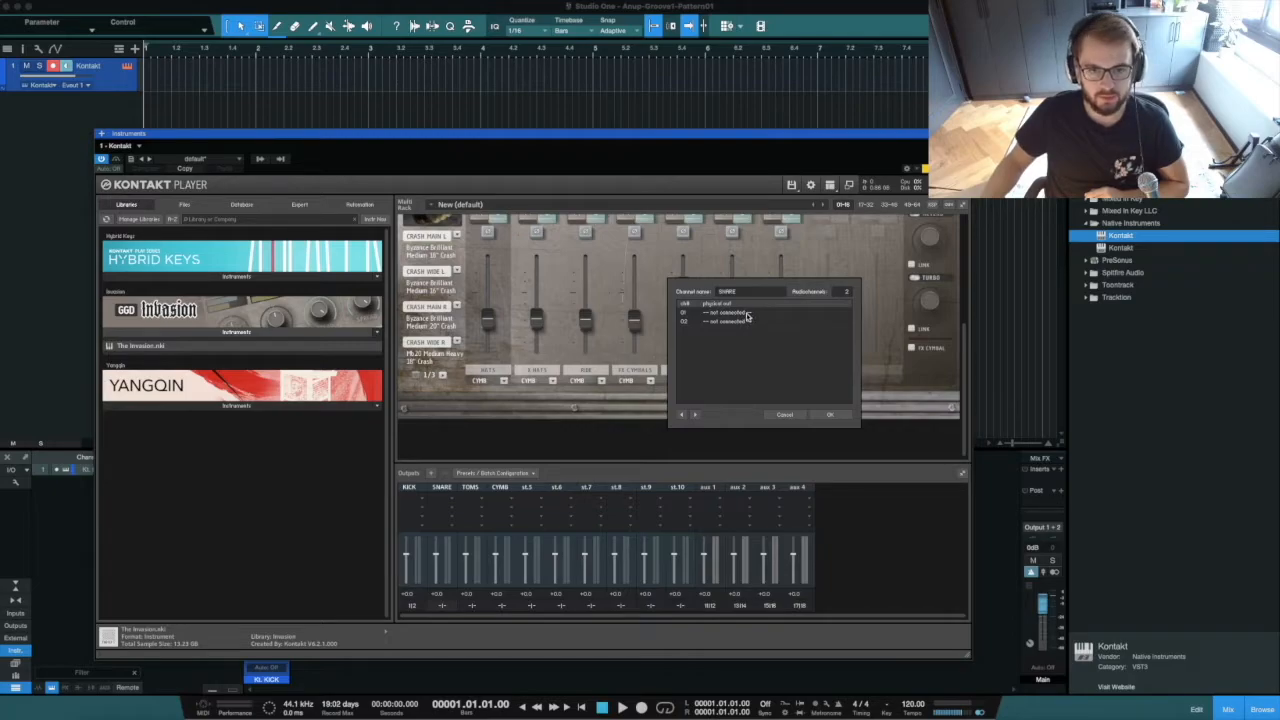
left_click(829, 414)
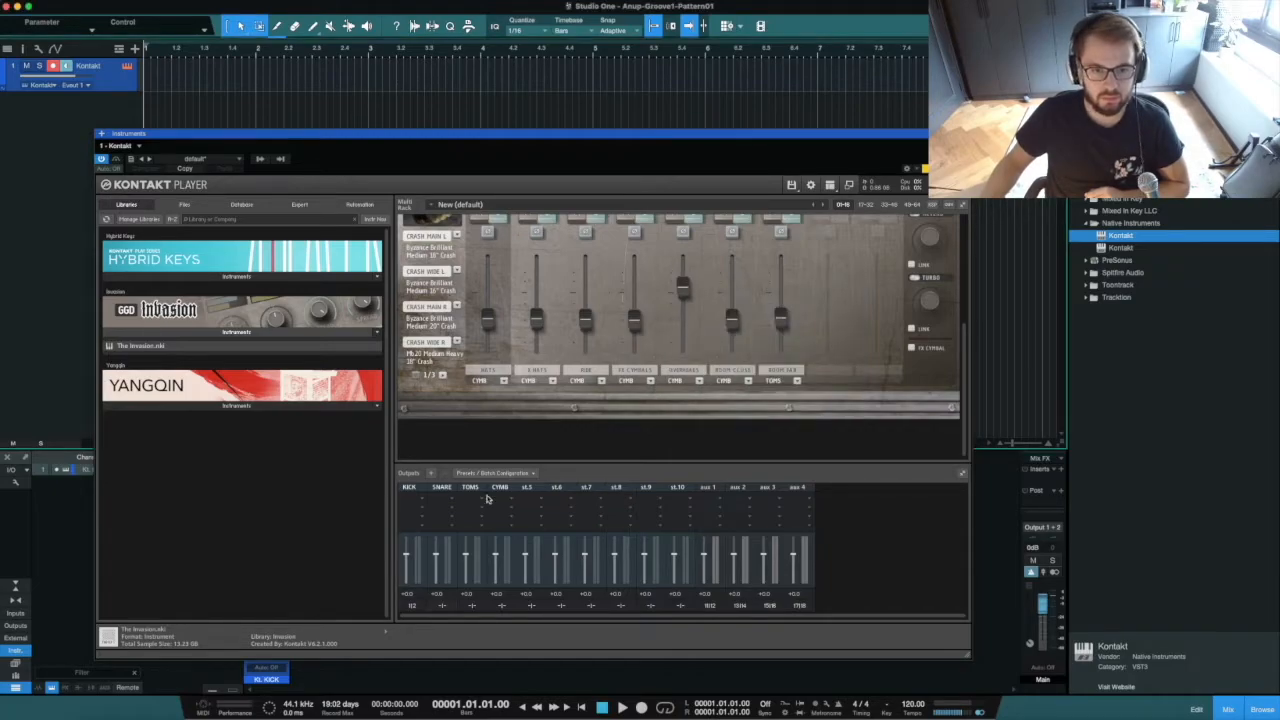
Assign the SNARE output channel's two physical outputs to Kt. SNARE [1] and Kt. SNARE [2].
left_click(444, 606)
left_click(741, 313)
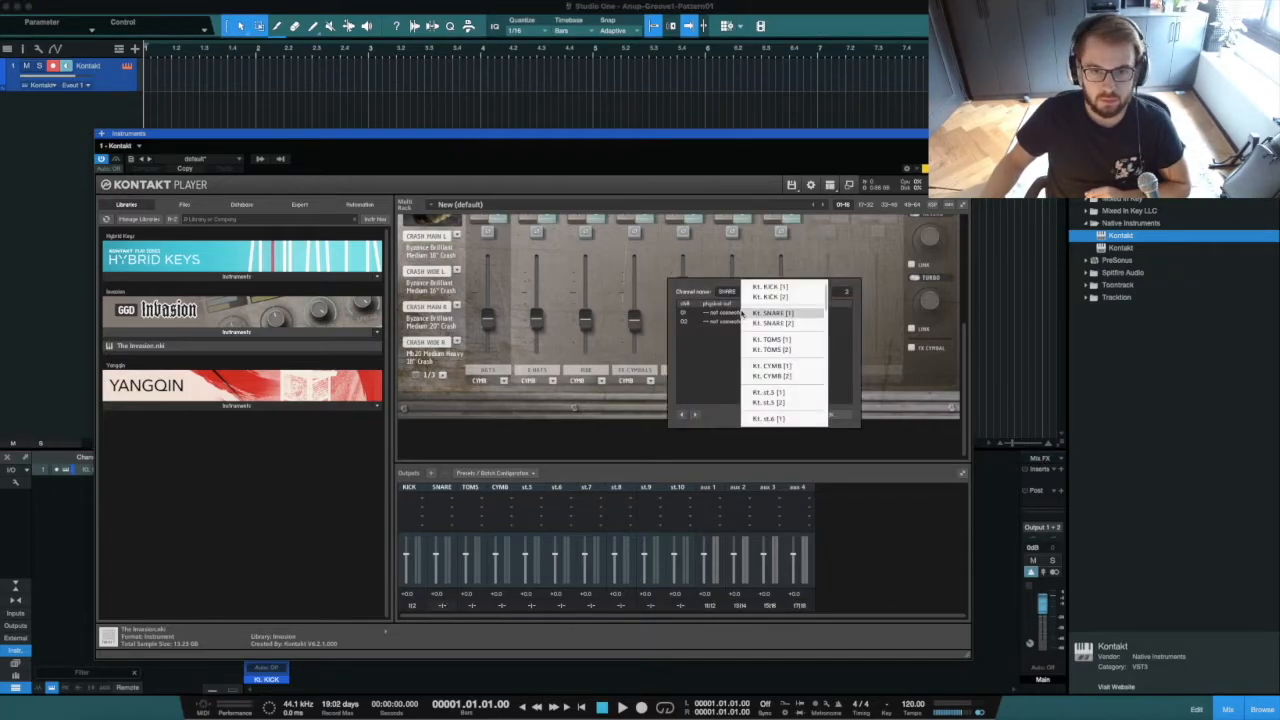
left_click(768, 313)
left_click(714, 321)
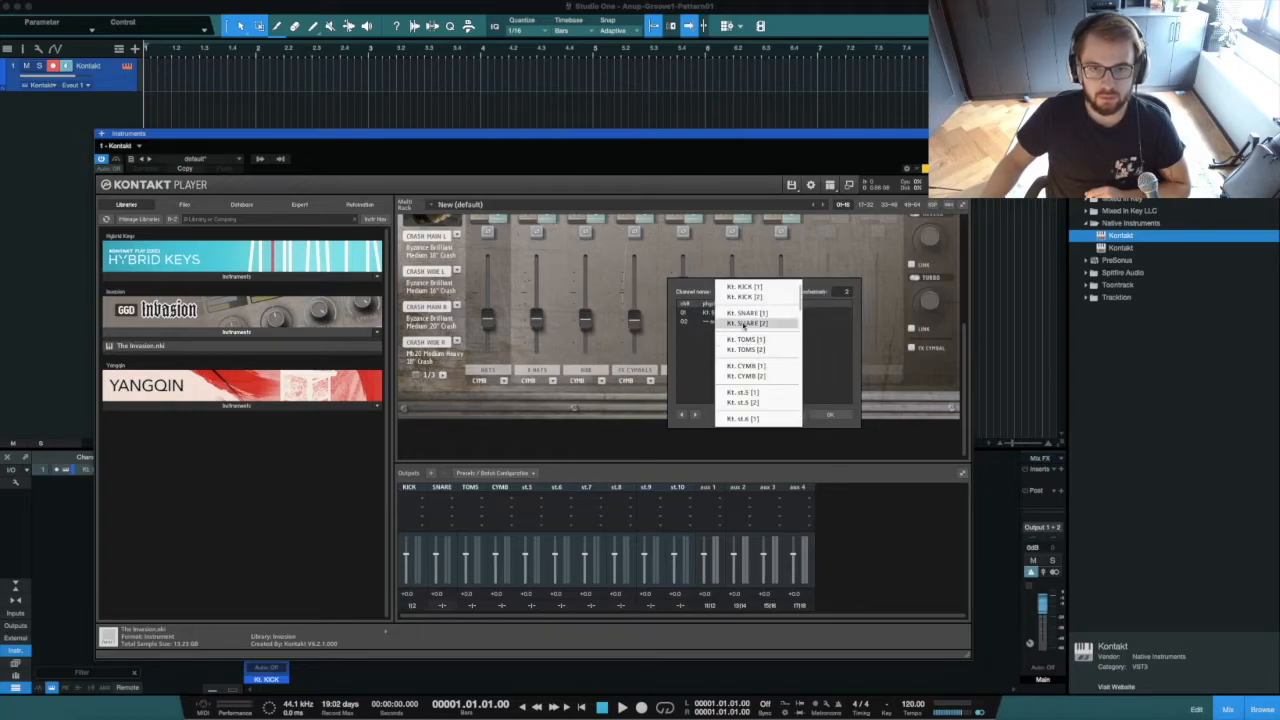
left_click(750, 323)
left_click(829, 414)
Assign the TOMS output channel's two physical outputs to Kt. TOMS [1] and Kt. TOMS [2].
left_click(471, 606)
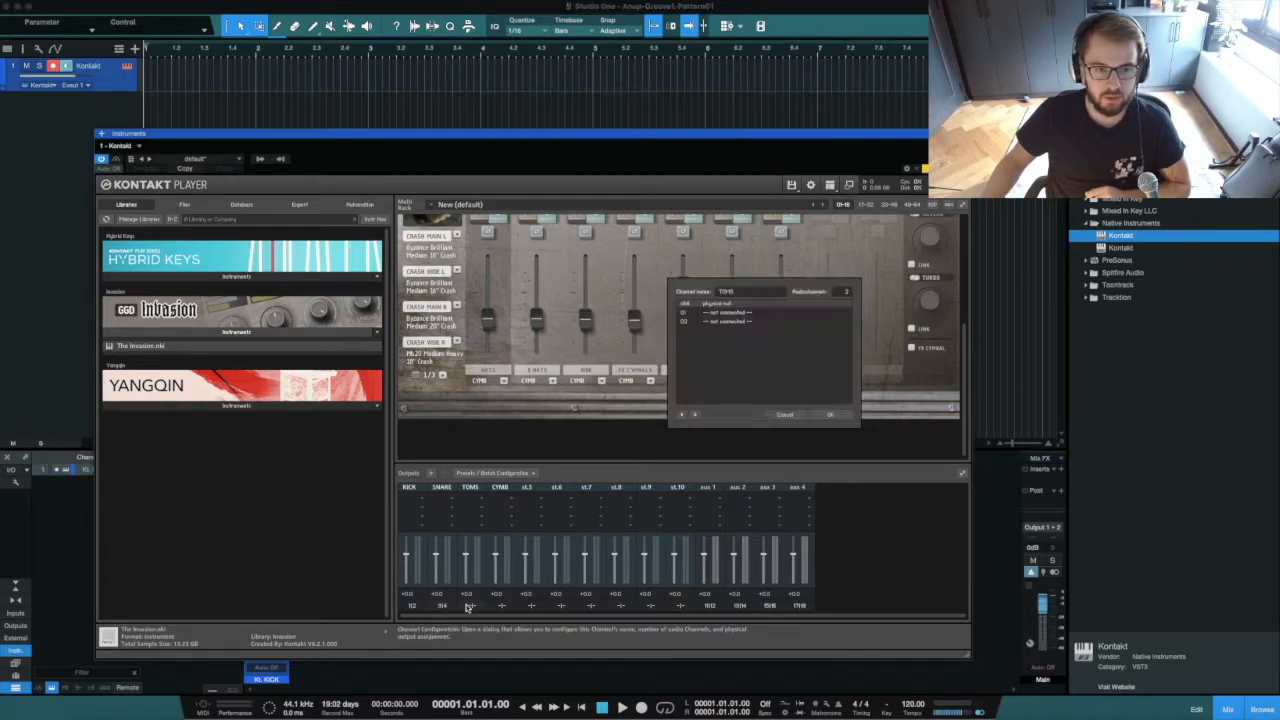
left_click(748, 316)
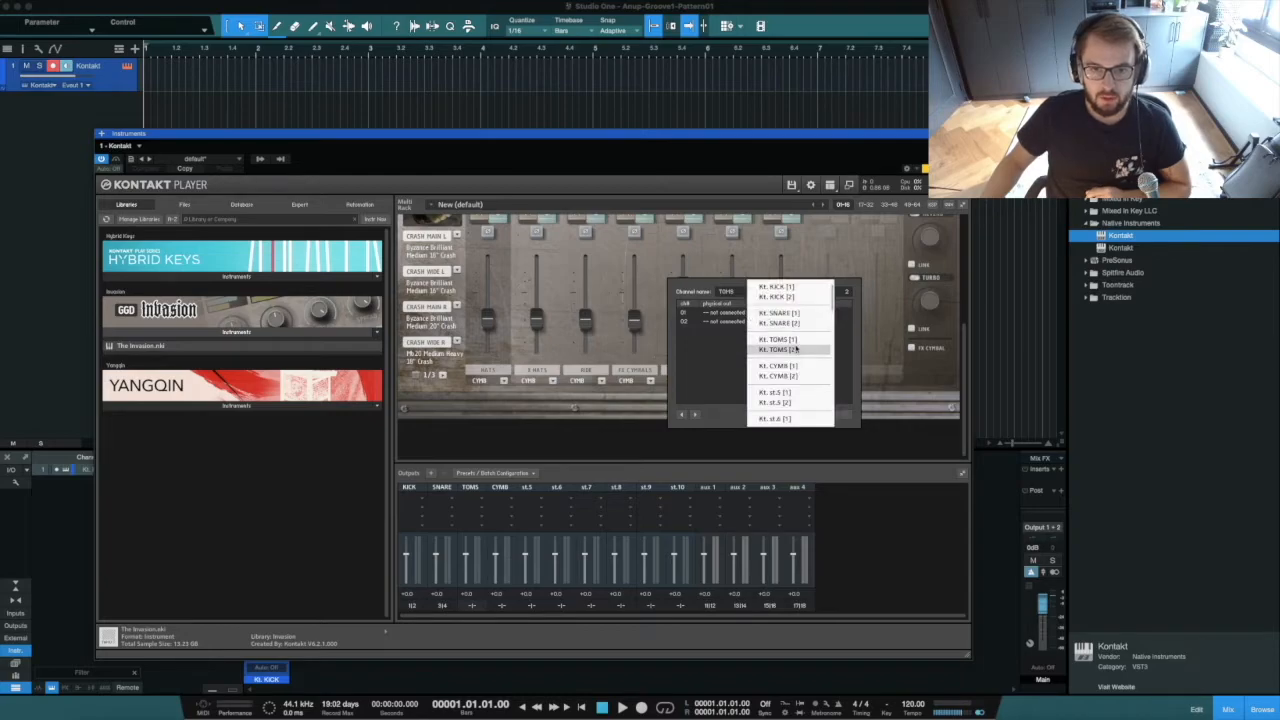
left_click(781, 341)
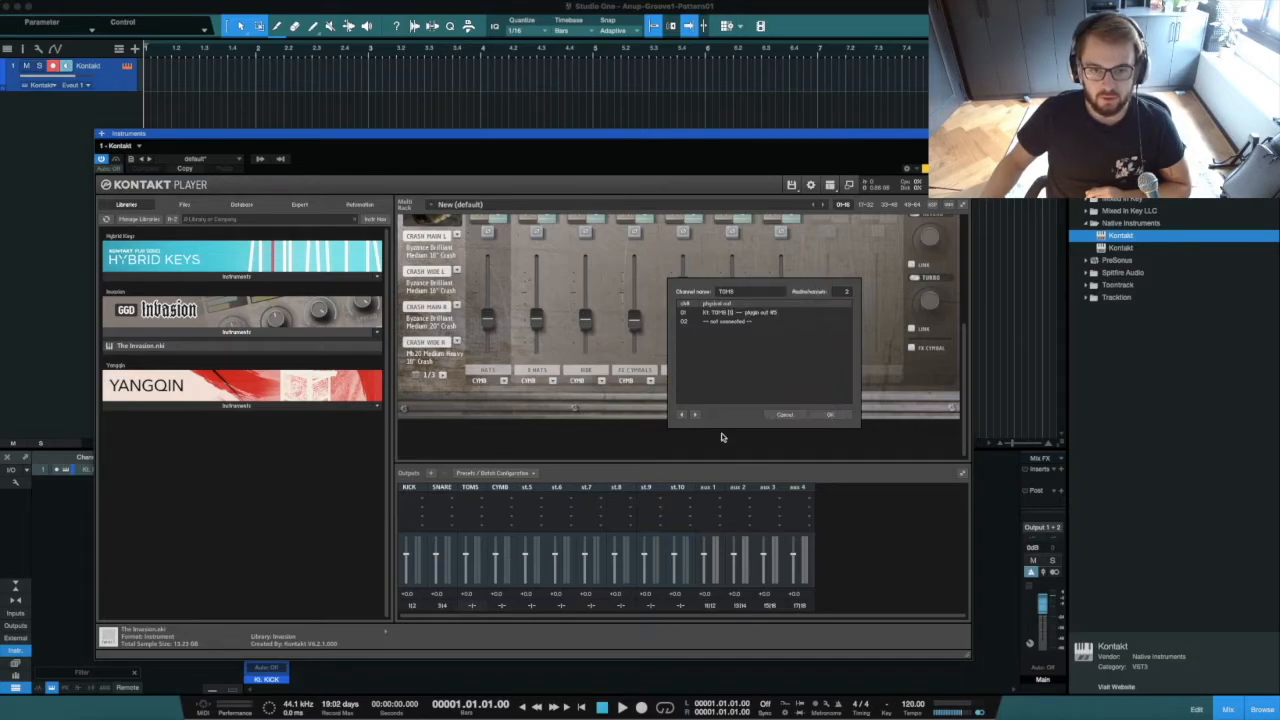
left_click(745, 322)
left_click(785, 362)
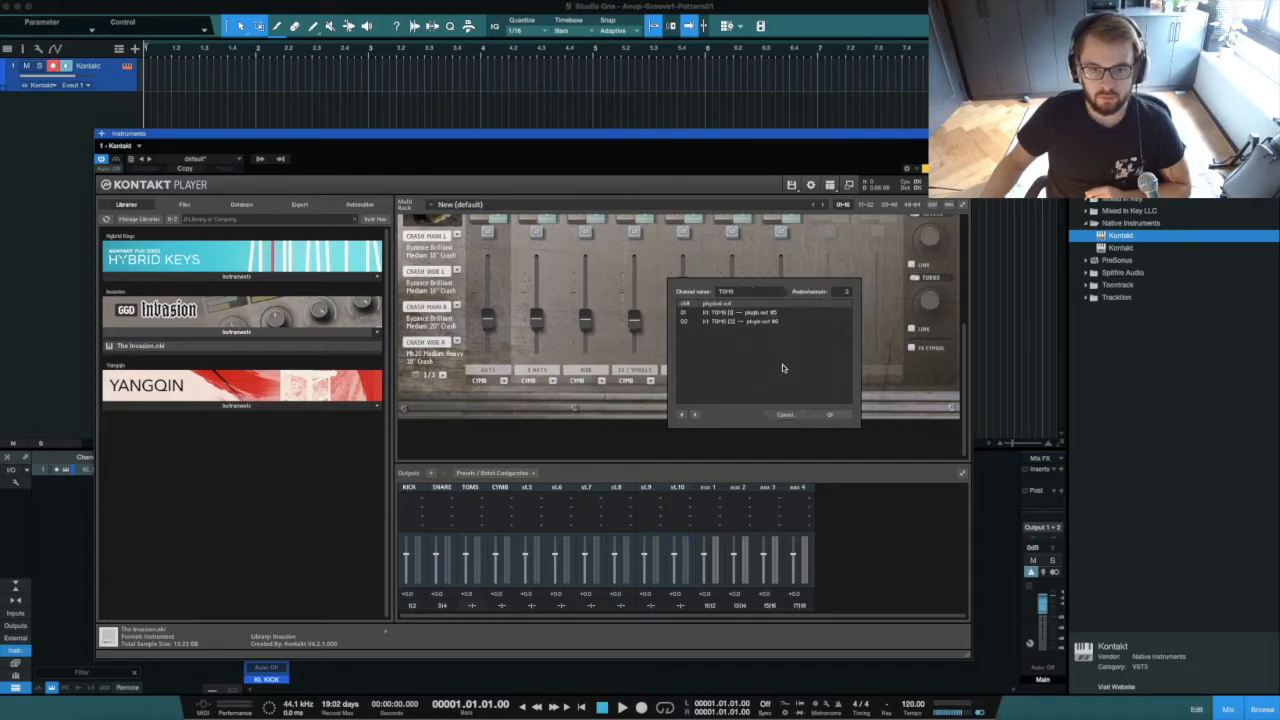
left_click(829, 414)
Assign the CYMB output channel's two physical outputs to Kt. CYMB [1] and Kt. CYMB [2].
left_click(501, 605)
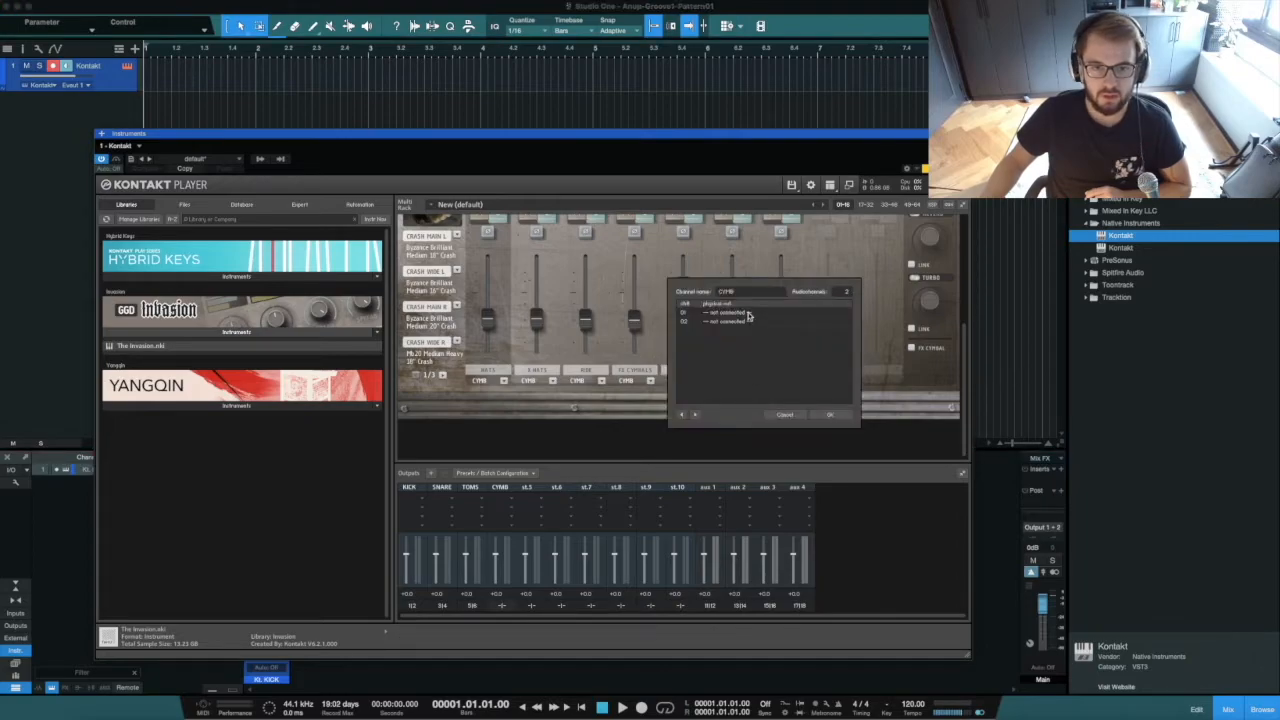
left_click(748, 316)
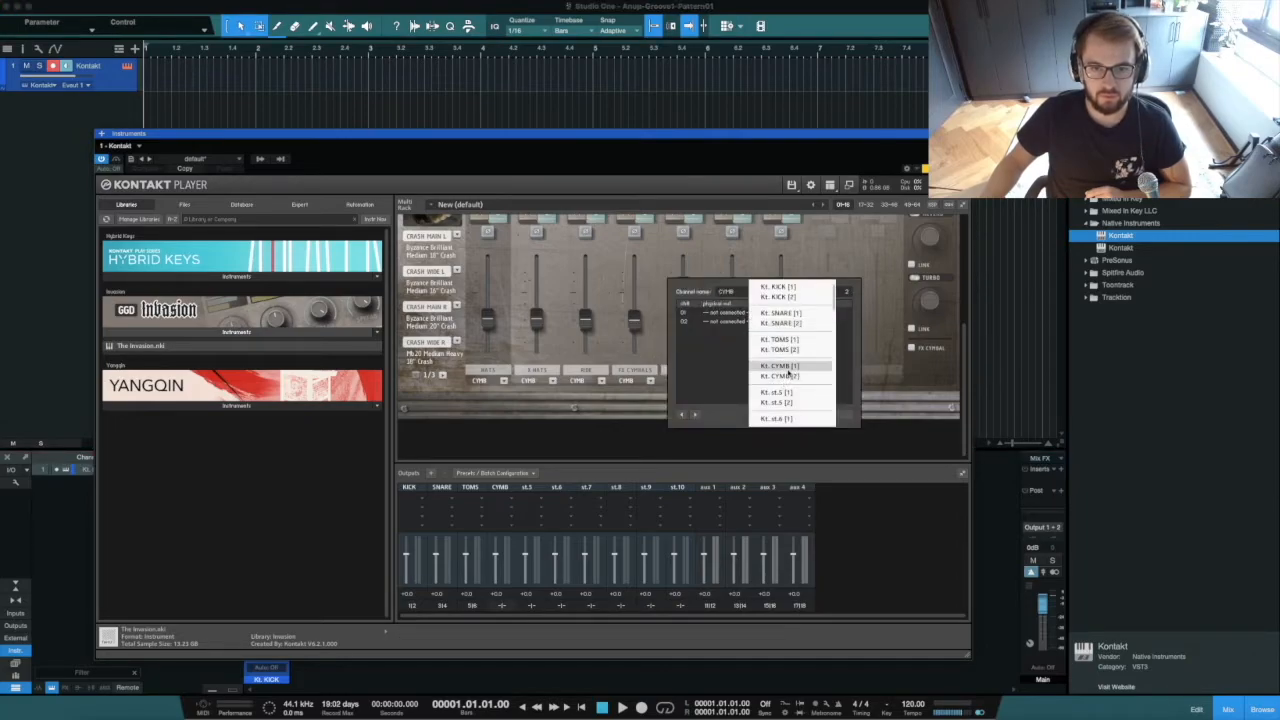
left_click(788, 368)
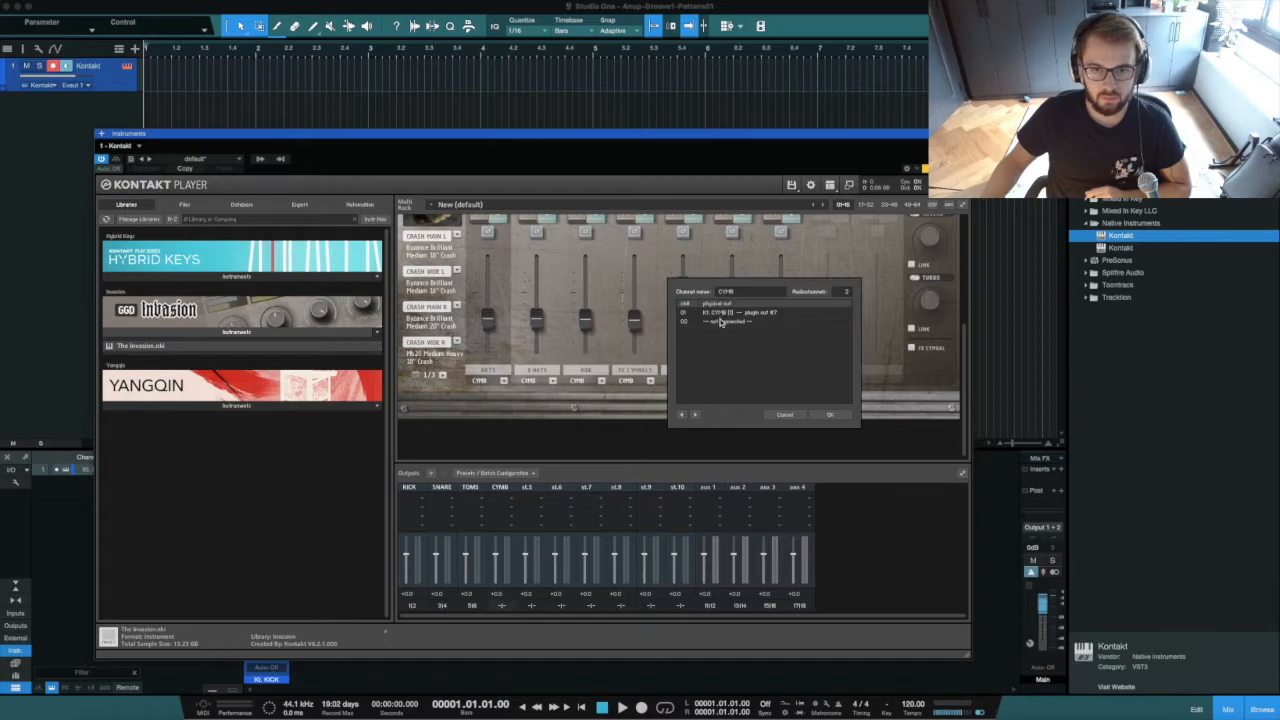
left_click(727, 322)
left_click(752, 376)
left_click(824, 414)
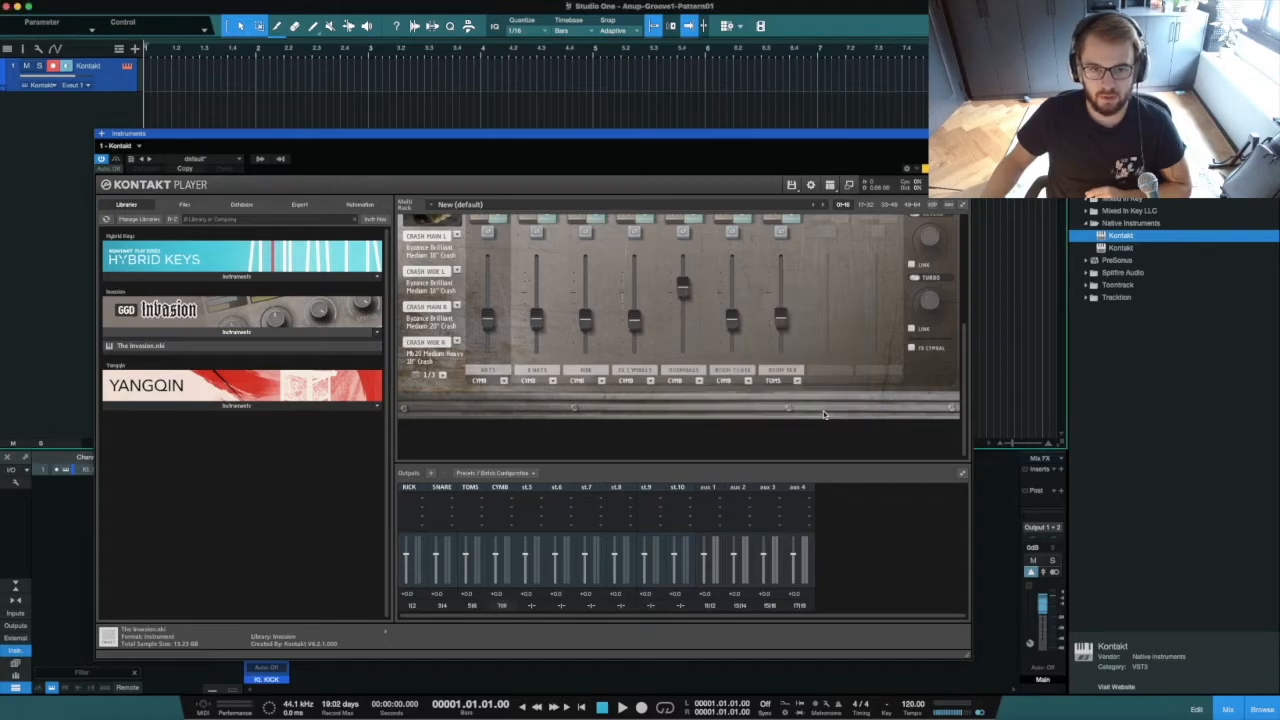
Save the current output section state as the default for all formats.
left_click(490, 474)
mouse_move(508, 496)
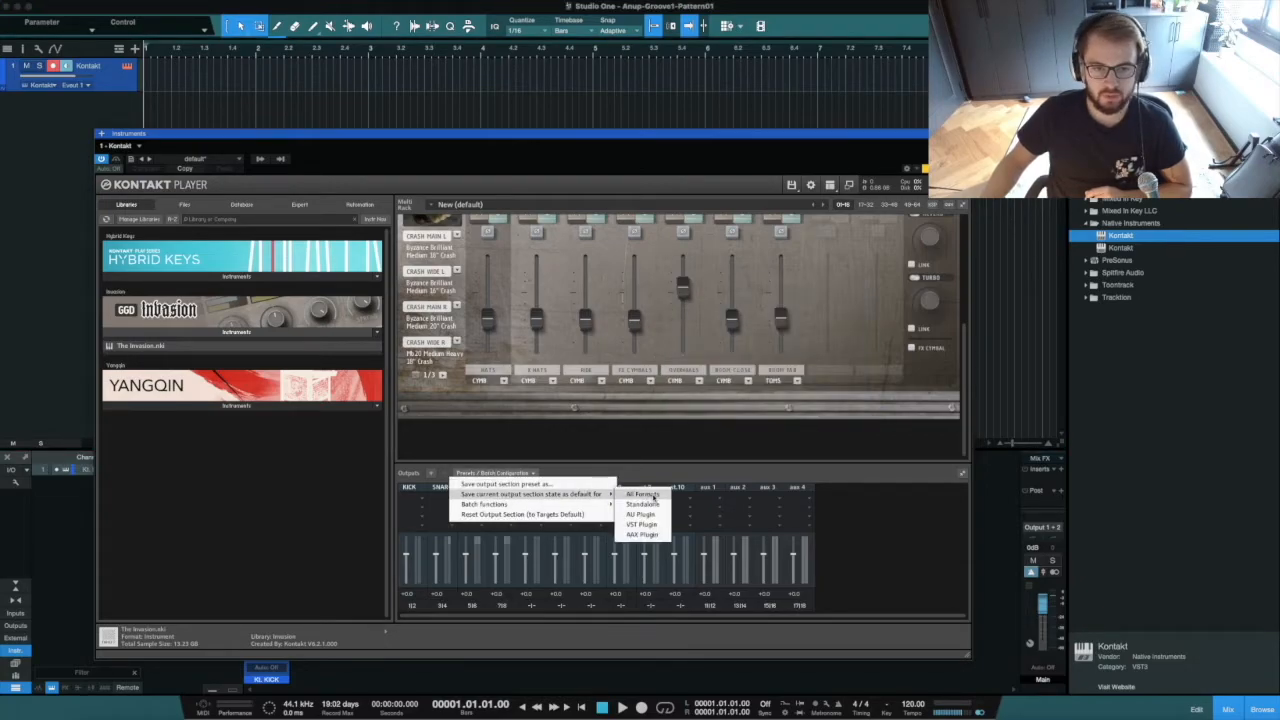
left_click(652, 497)
left_click(494, 473)
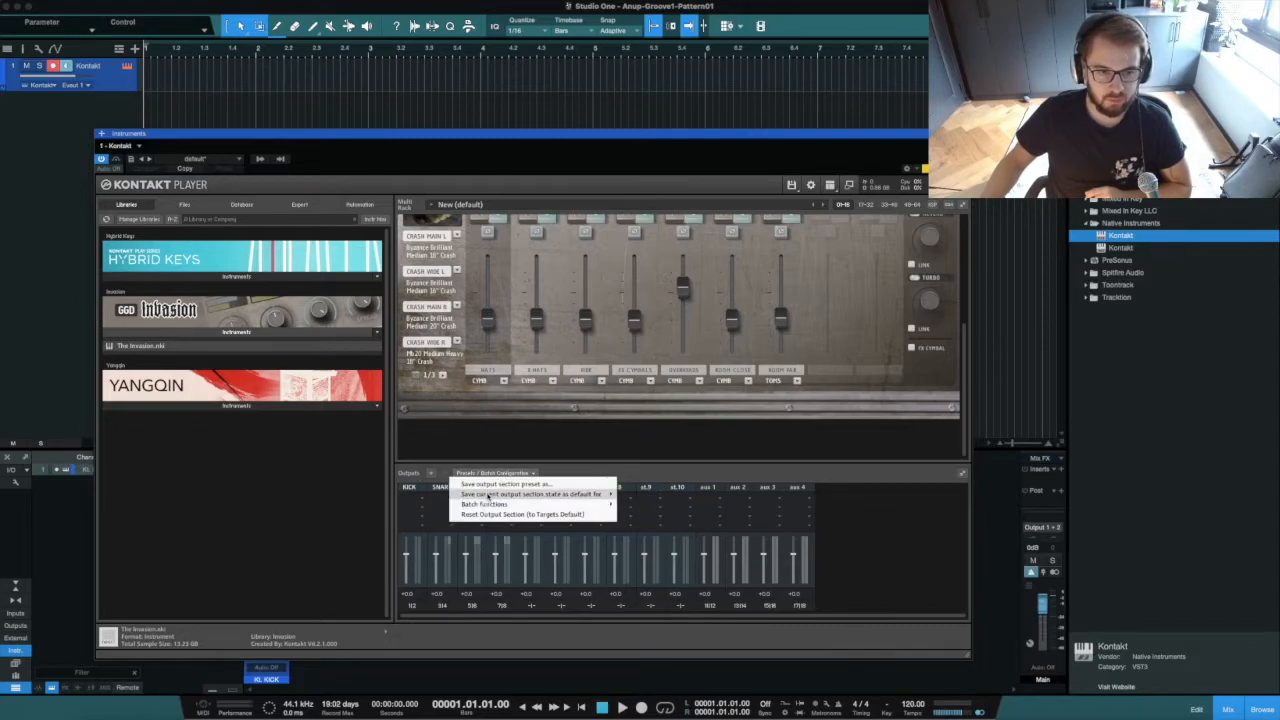
mouse_move(488, 497)
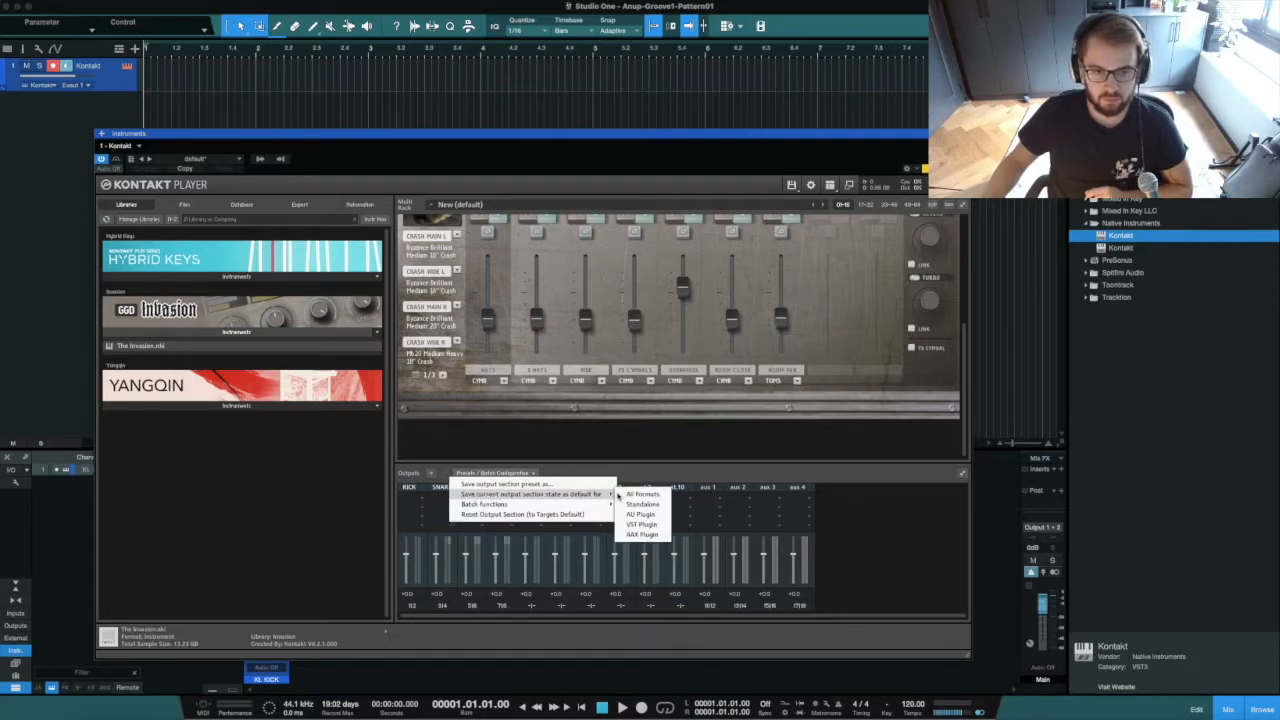
left_click(836, 512)
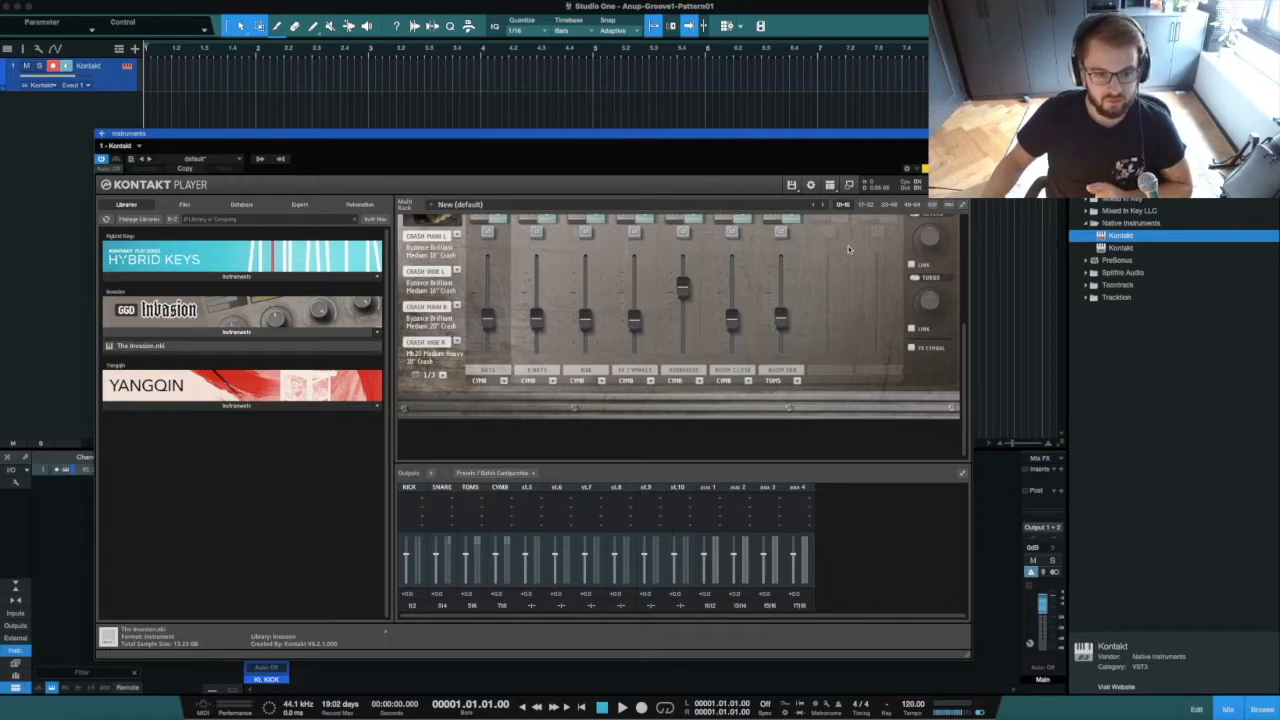
Close the Kontakt window and display the instruments list beside the mixer channels.
left_click(965, 133)
key("F3")
key("F3")
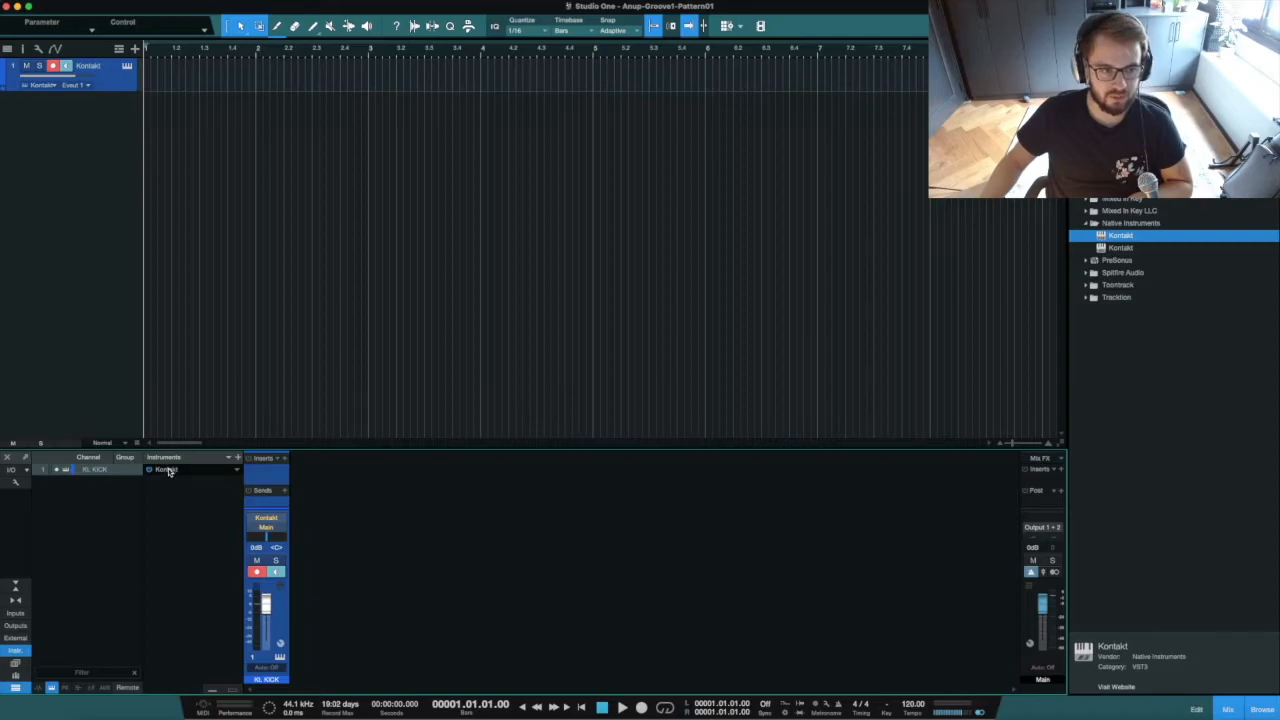
left_click(29, 652)
left_click(29, 652)
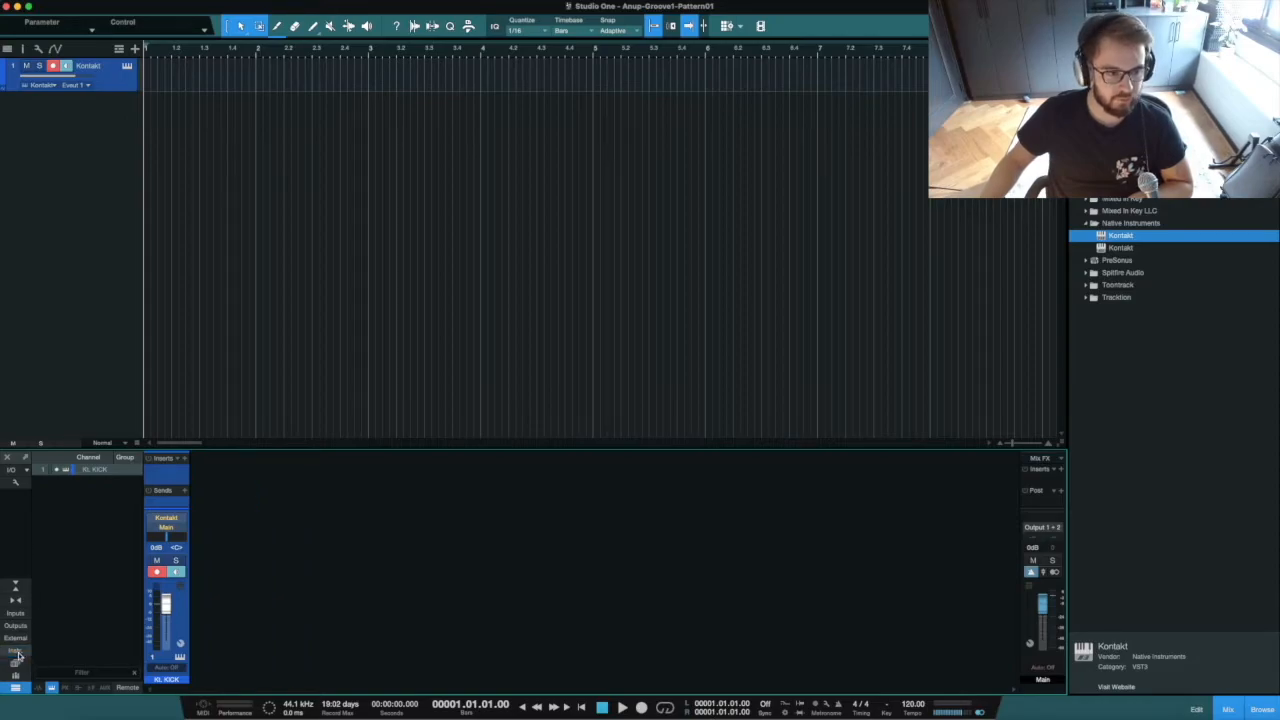
left_click(14, 652)
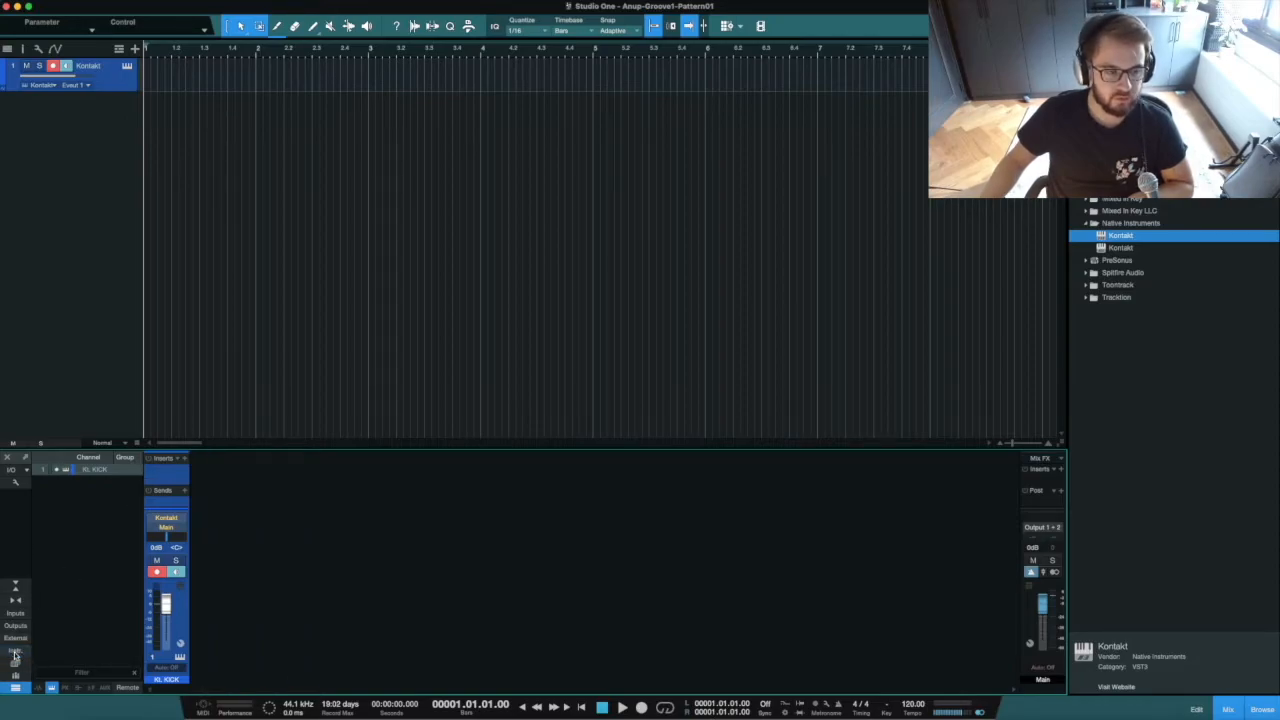
left_click(20, 649)
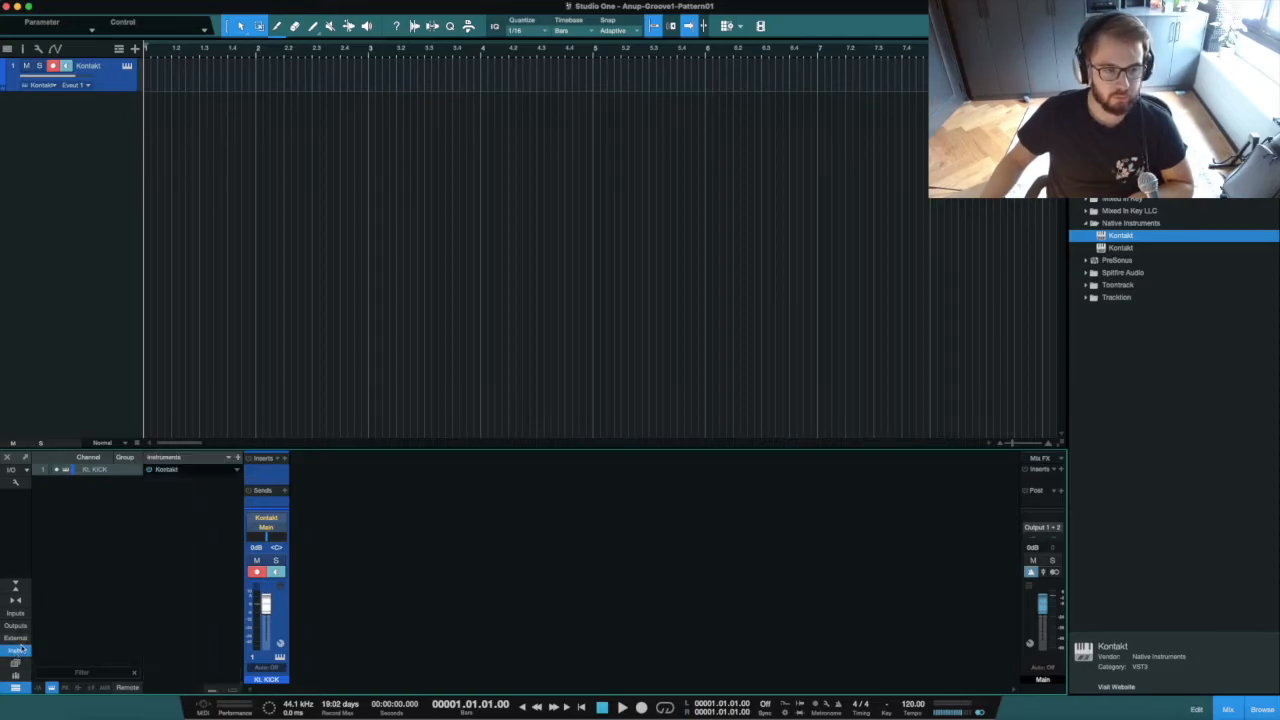
Expand Kontakt's outputs in the mixer and activate Kt. SNARE, Kt. TOMS and Kt. CYMB.
left_click(170, 472)
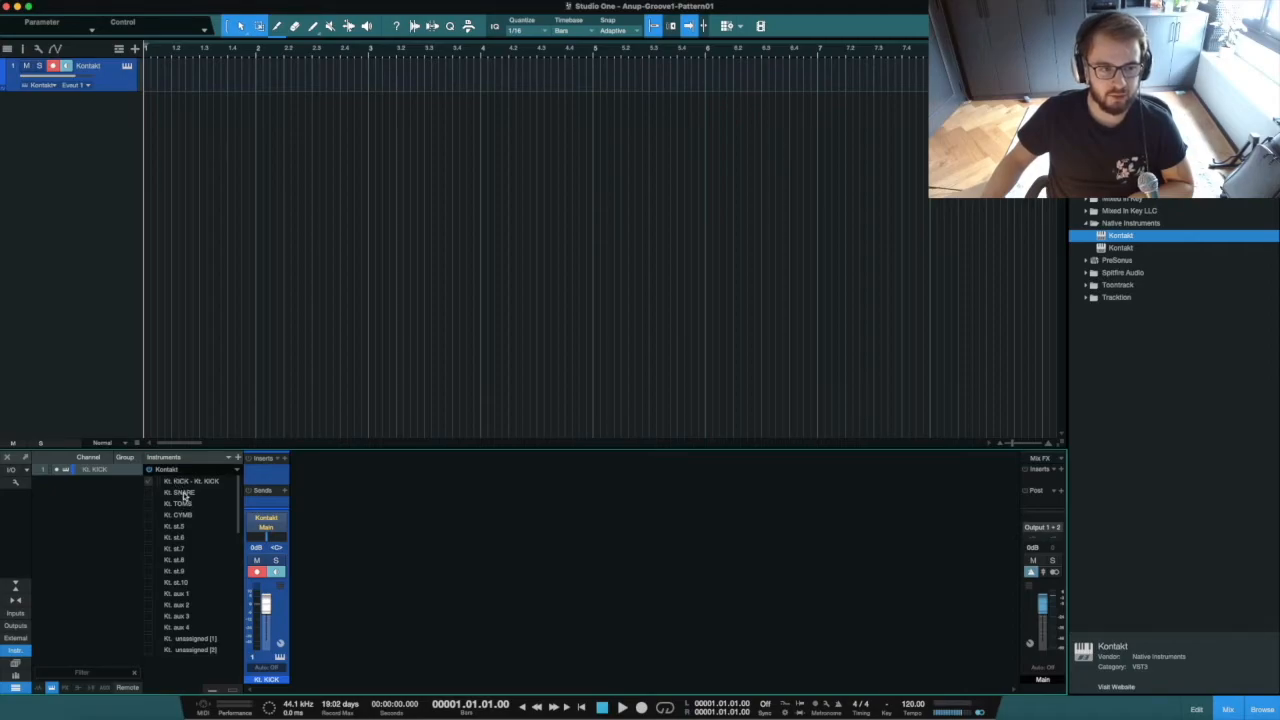
left_click(148, 492)
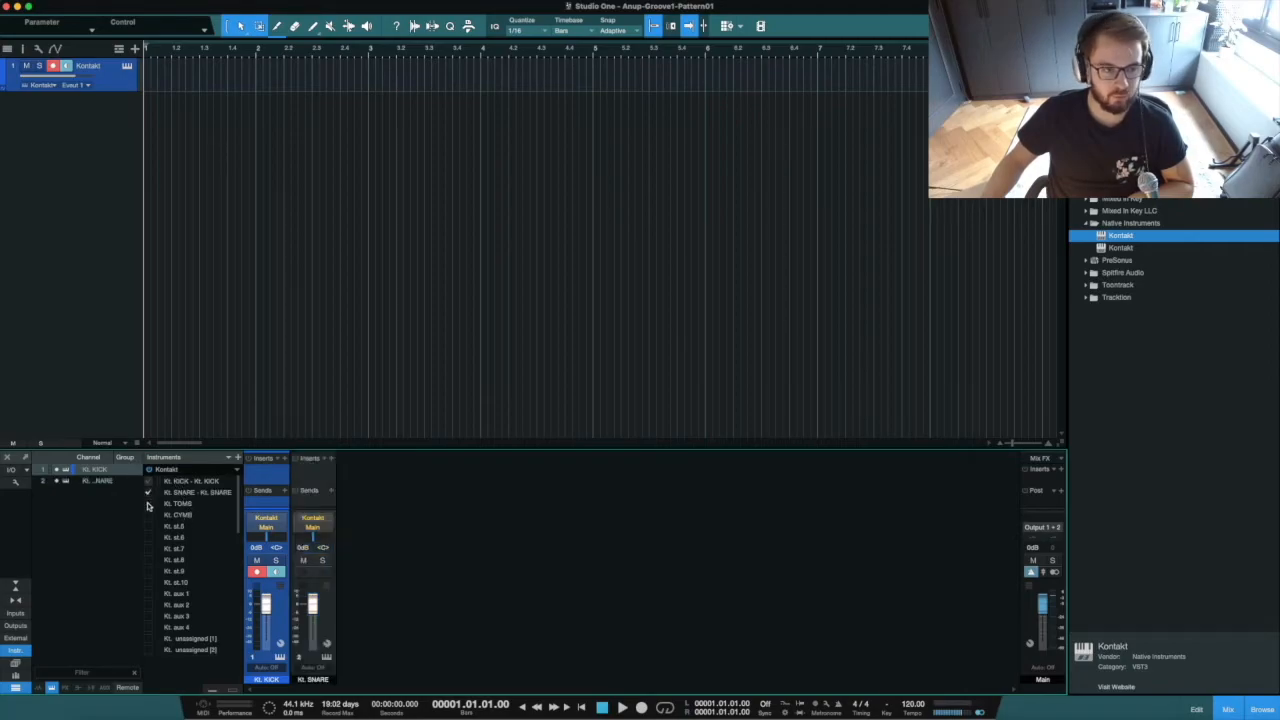
left_click(148, 503)
left_click(149, 514)
key("space")
key("space")
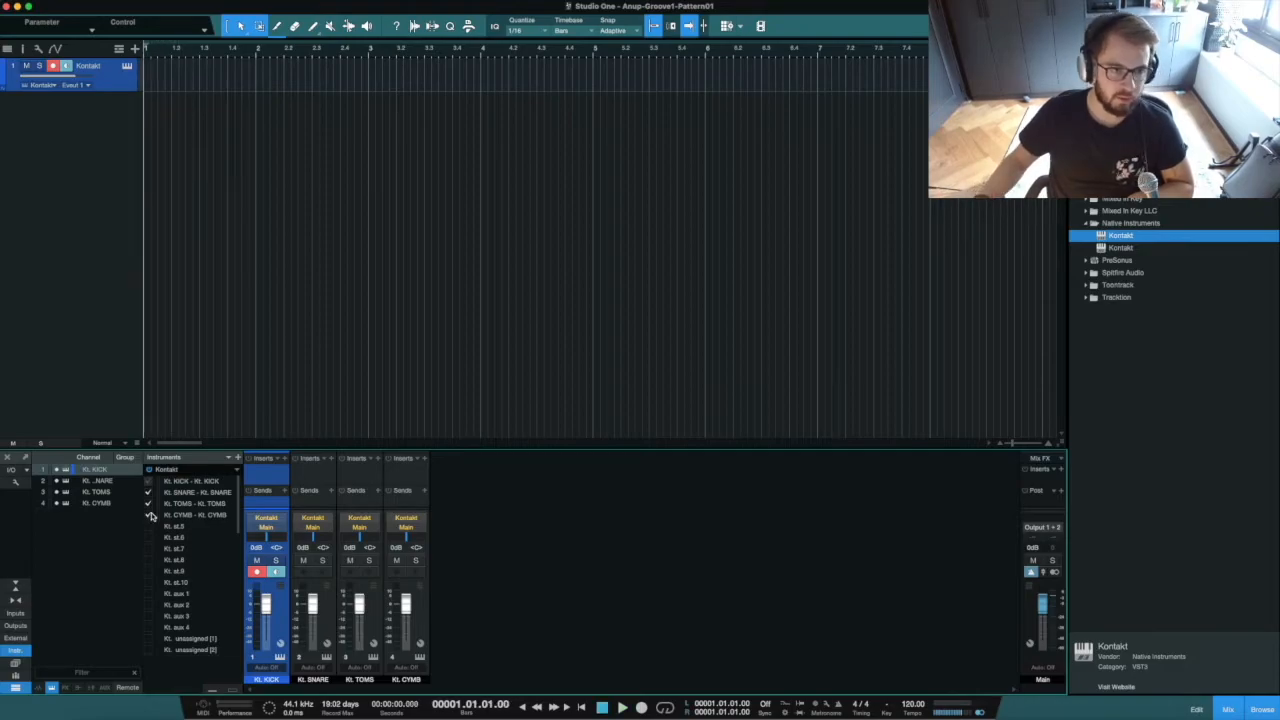
Rename the four Kontakt mixer channels KICK, SNARE, TOMS and CYMBALS.
double_click(266, 679)
type("KICK")
key("Tab")
type("SNA")
key("Tab")
type("TOMS")
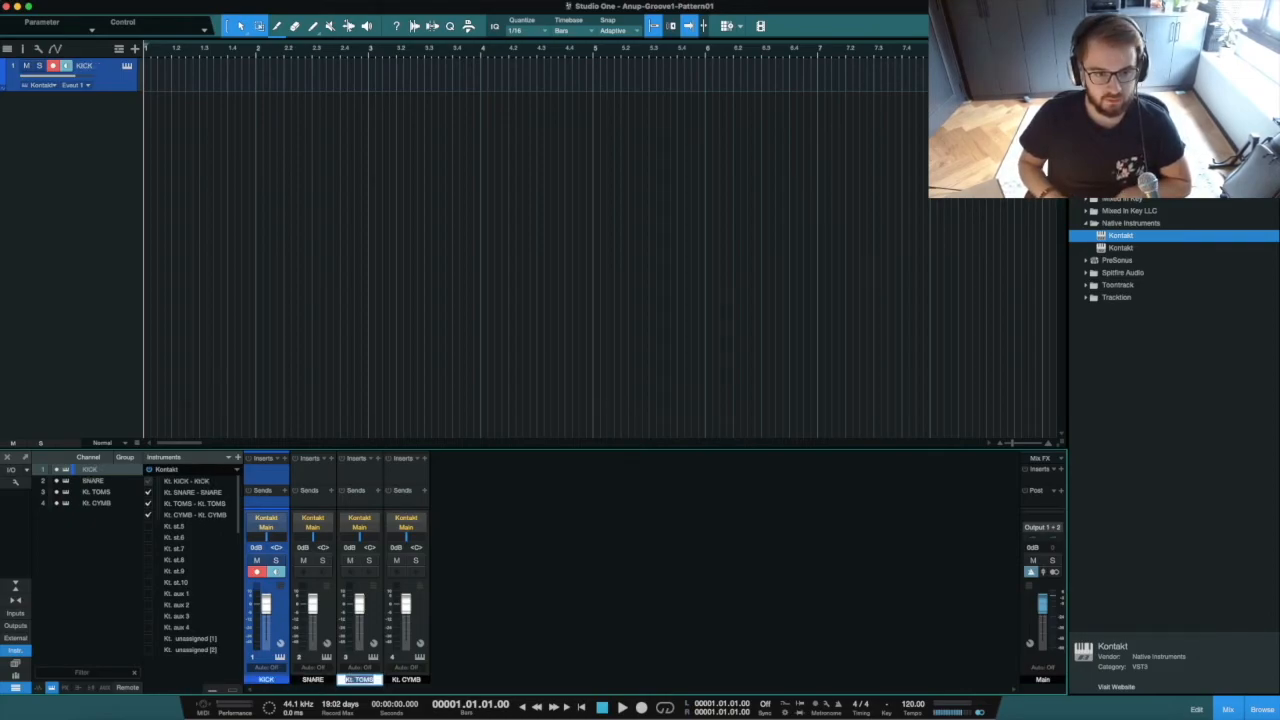
key("Tab")
type("CYMBALS")
key("Return")
Select all four drum channels and colour them green.
left_click(398, 485, "shift")
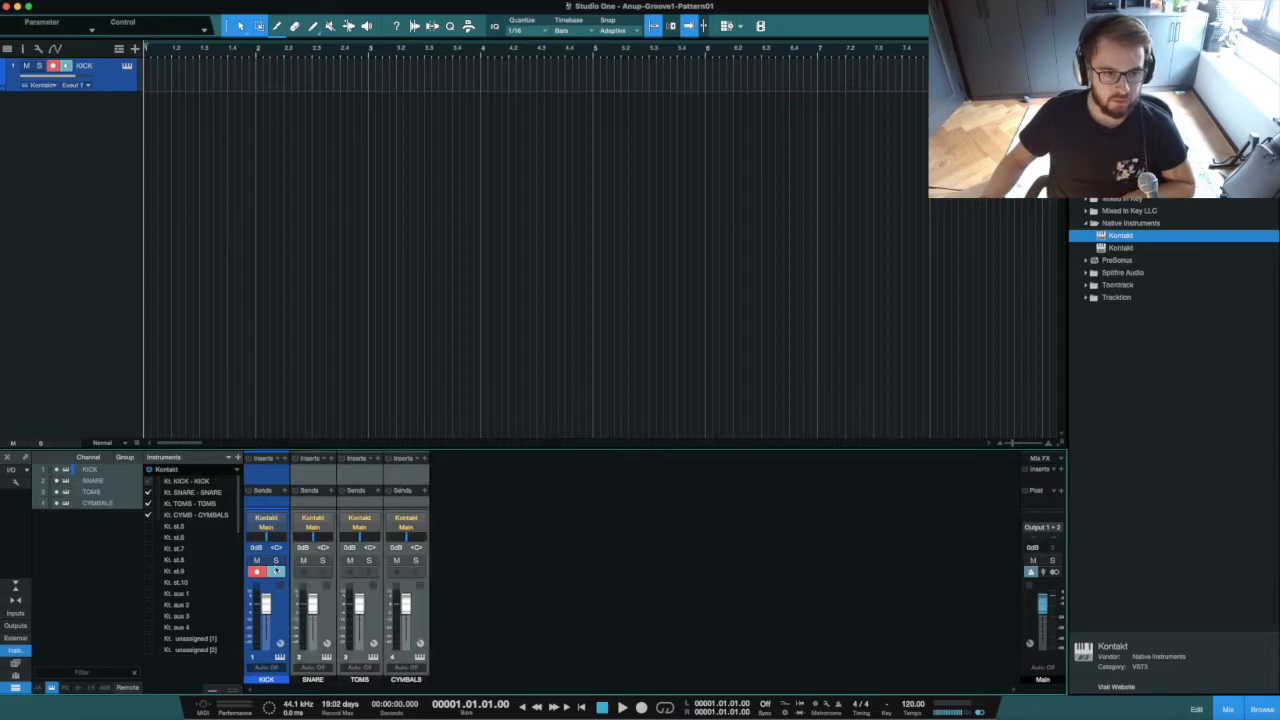
left_click(284, 684)
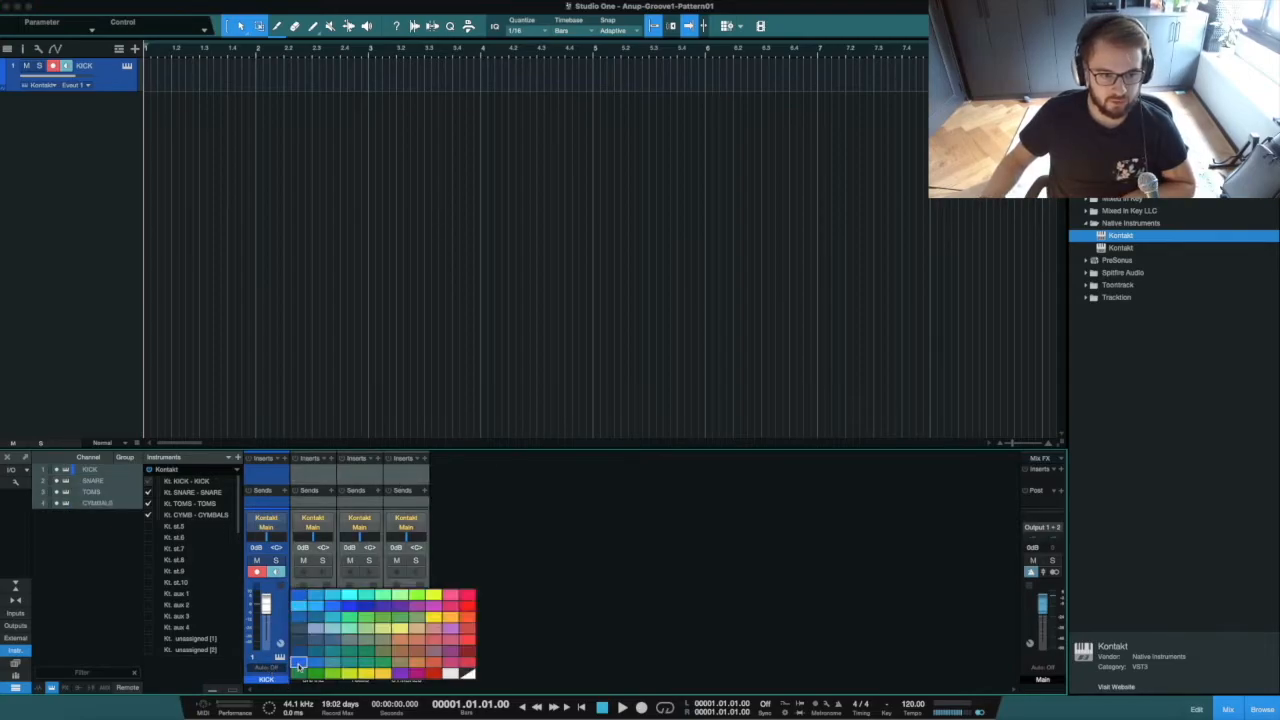
left_click(350, 615)
Add a bus for the four selected channels and name it DRUMS.
right_click(424, 606)
left_click(470, 493)
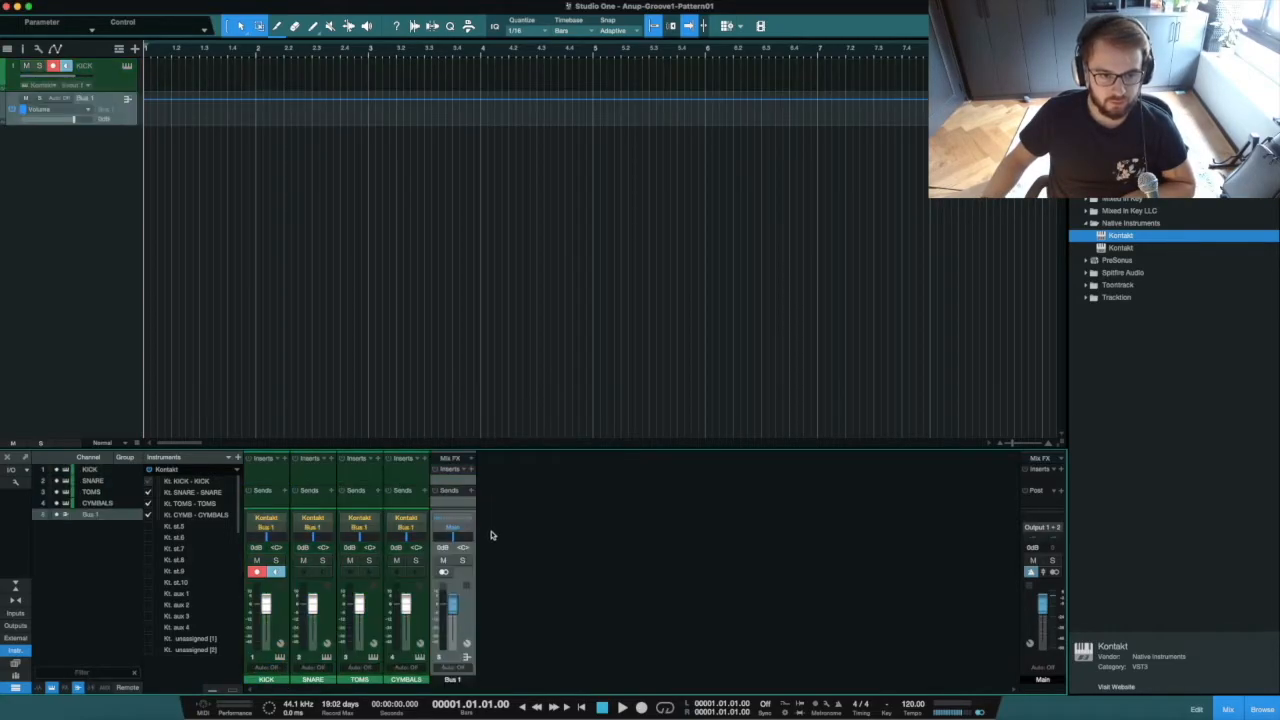
double_click(452, 679)
type("DR")
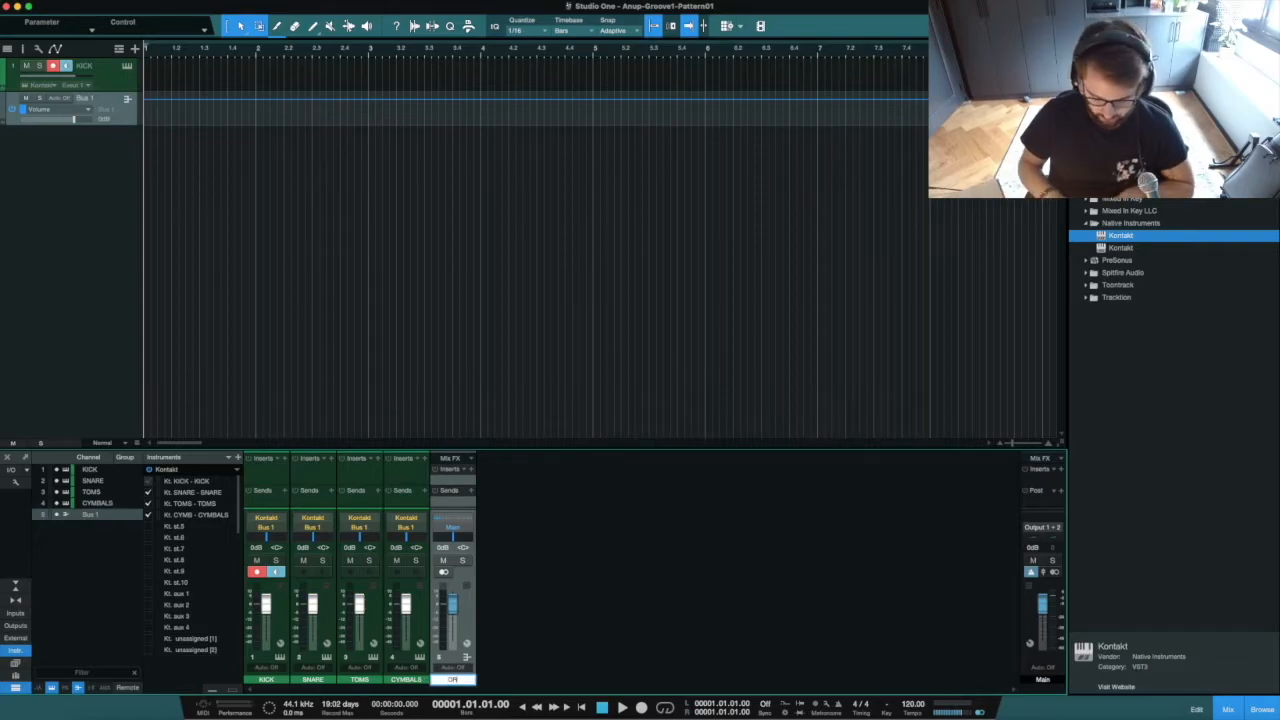
type("UMS")
key("Return")
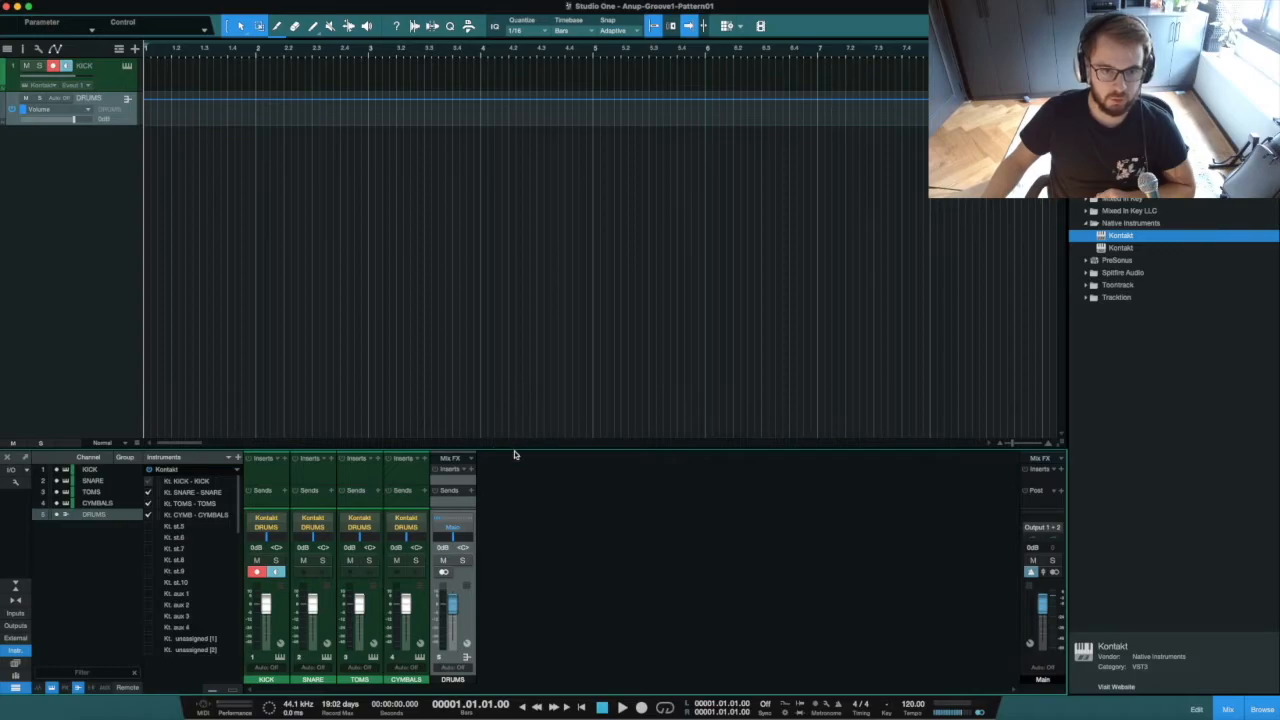
Enlarge the mixer with more room for inserts and sends, and colour the DRUMS bus red.
left_click_drag(515, 451, 527, 325)
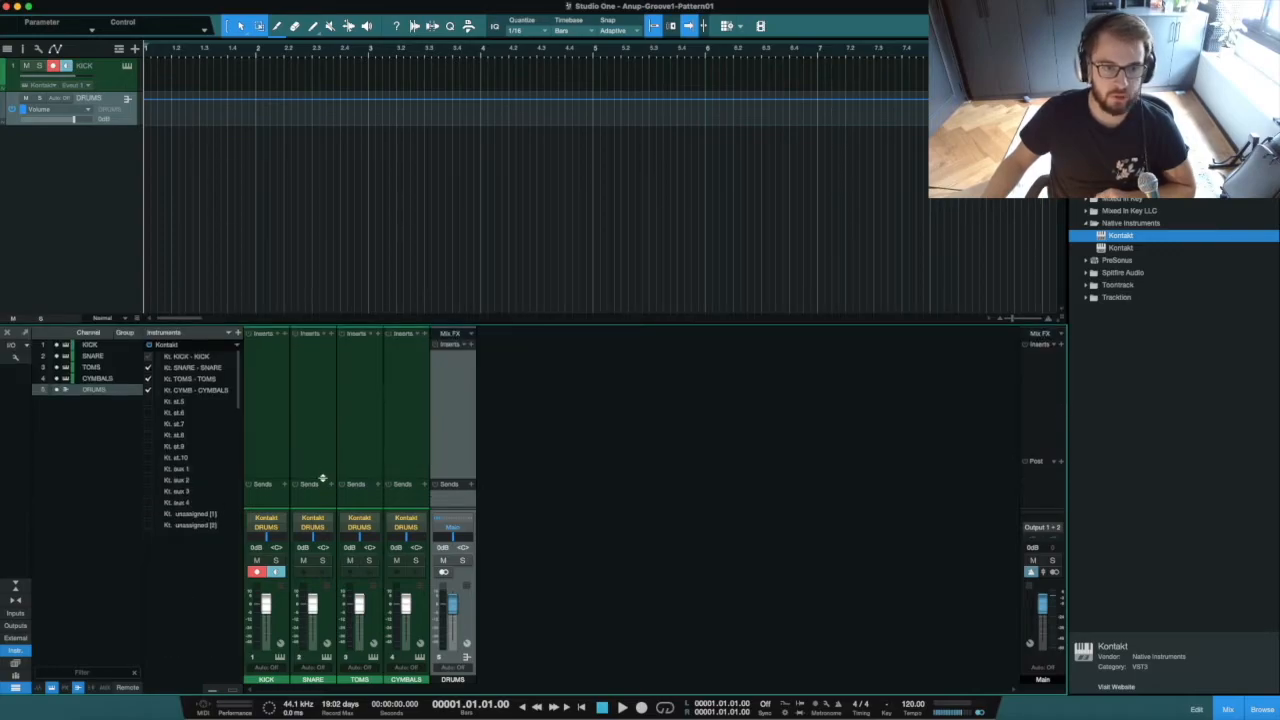
left_click_drag(323, 478, 324, 449)
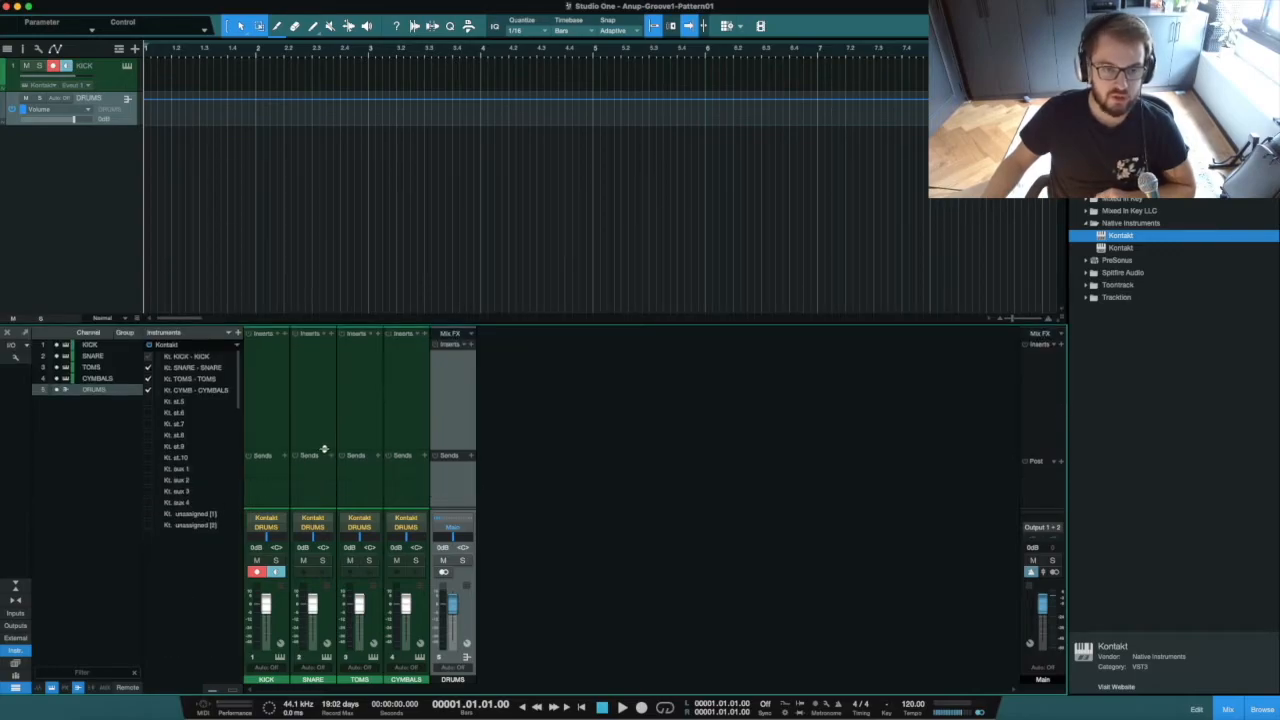
left_click(439, 684)
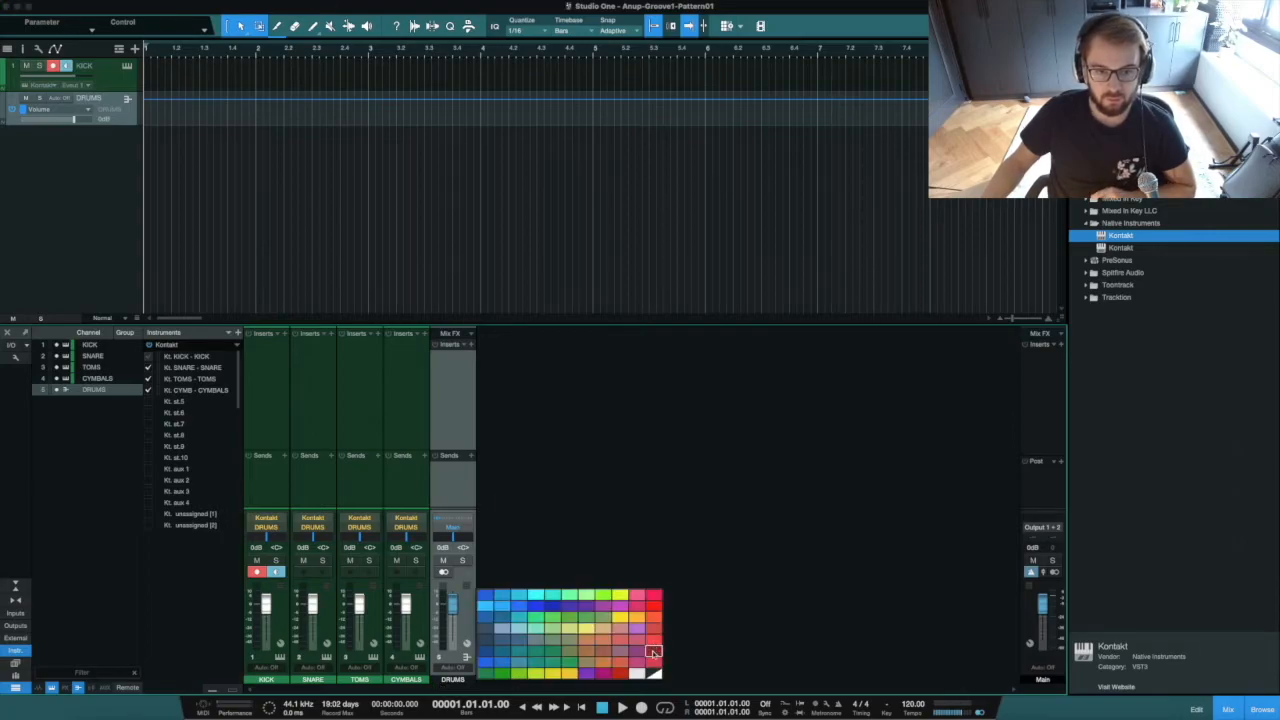
left_click(654, 643)
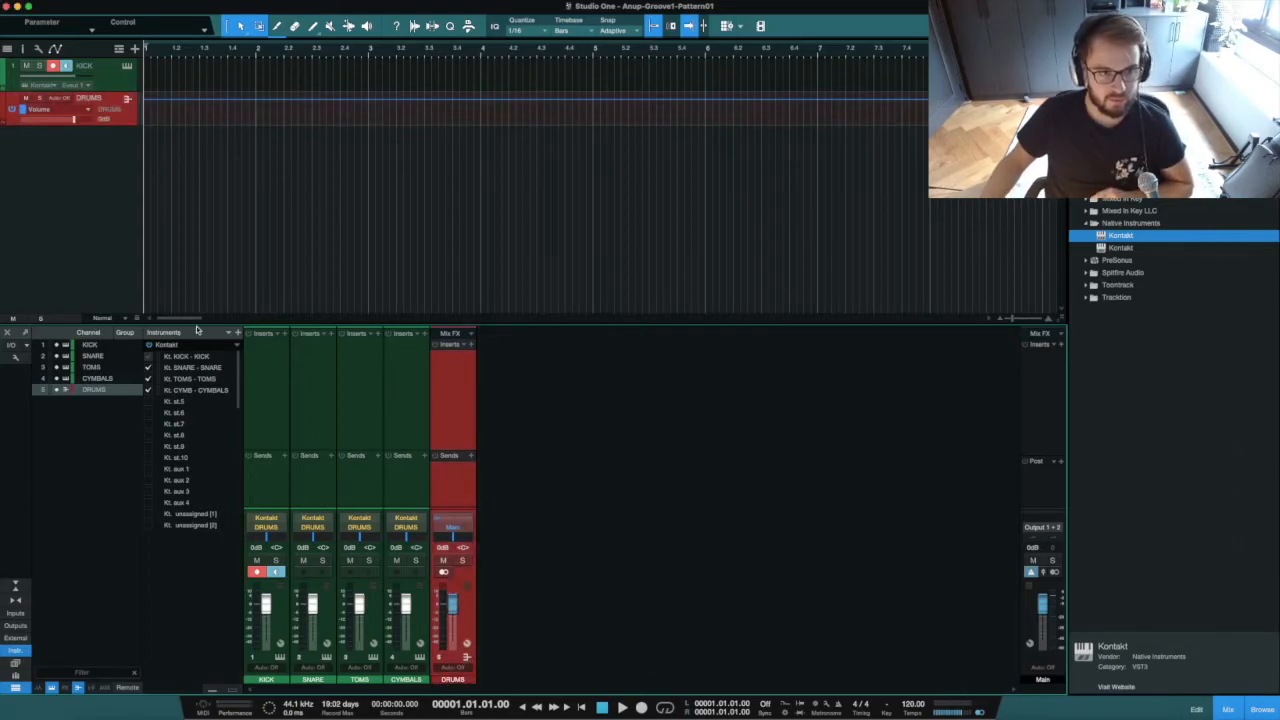
Reopen the Kontakt instrument and list the patterns of the Anup MIDI pack's groove in the Groove Player.
left_click(168, 346)
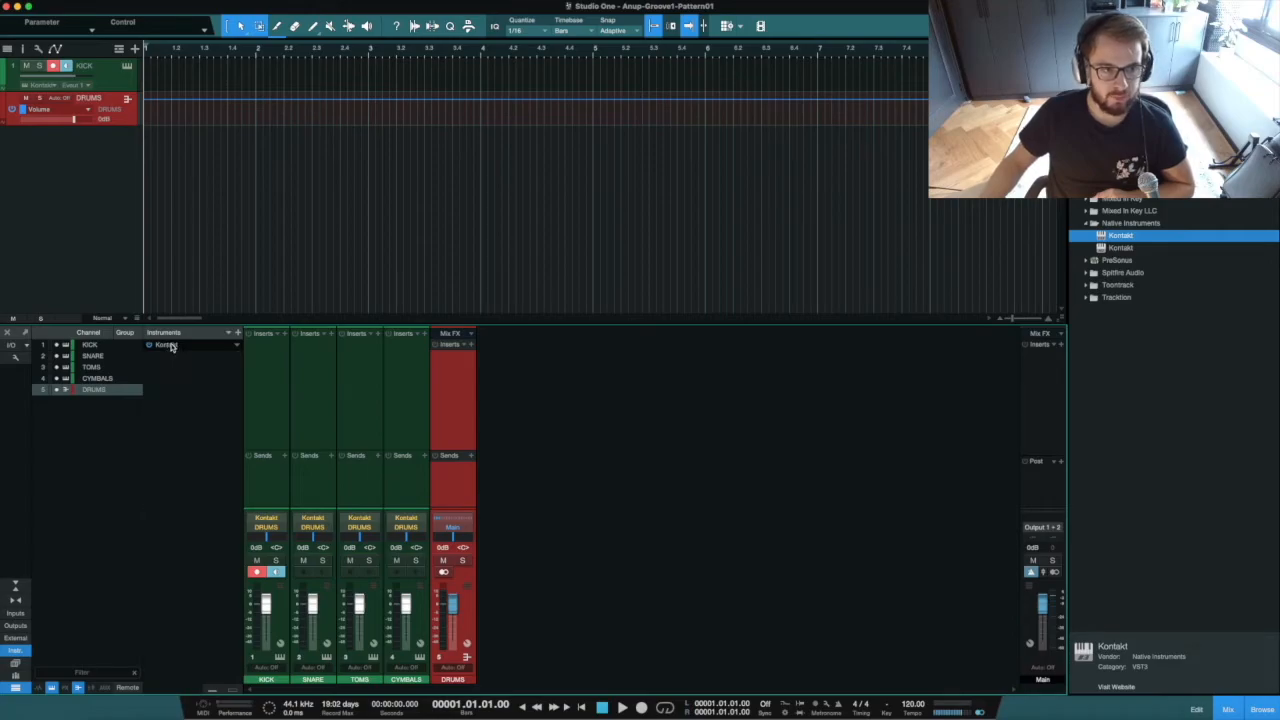
key("F3")
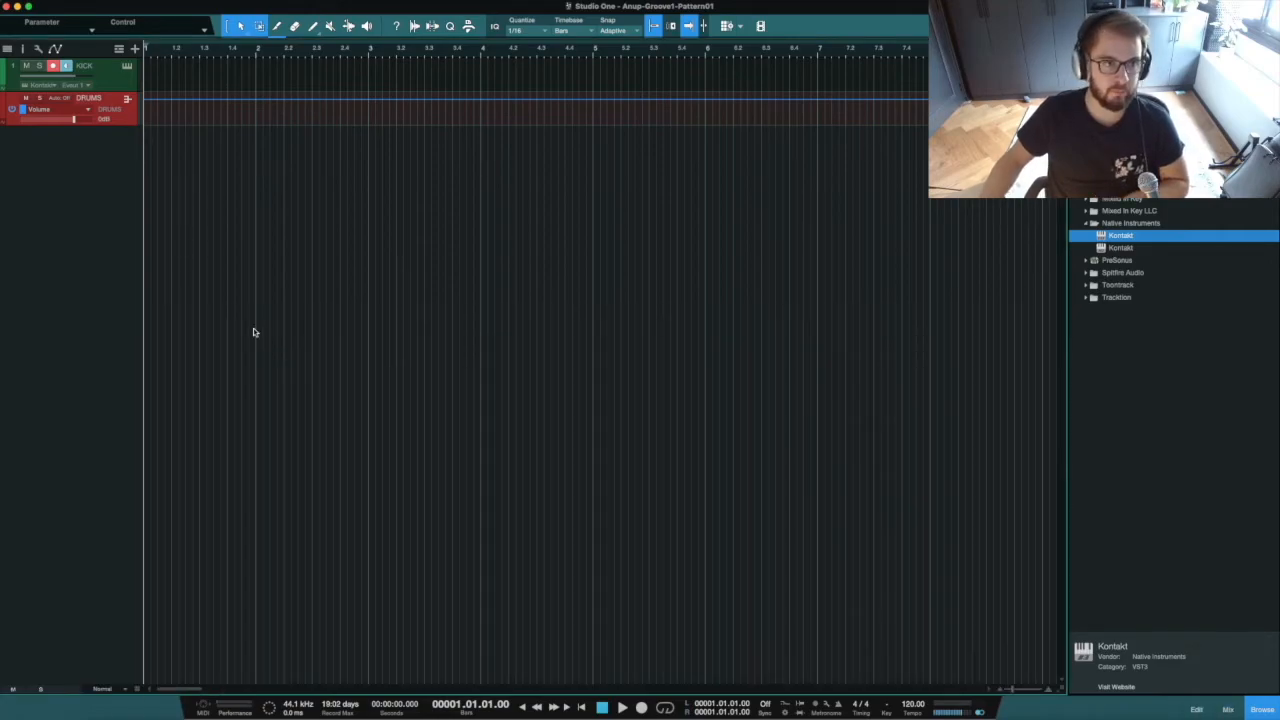
key("F3")
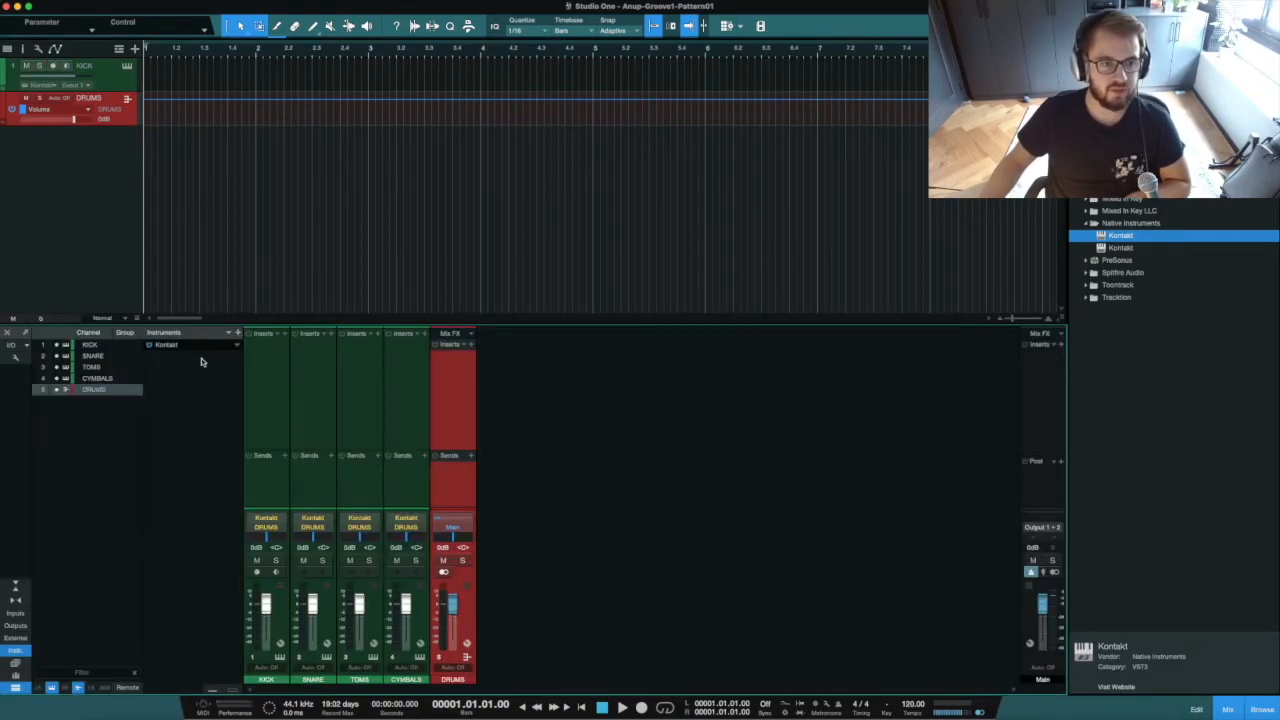
double_click(168, 346)
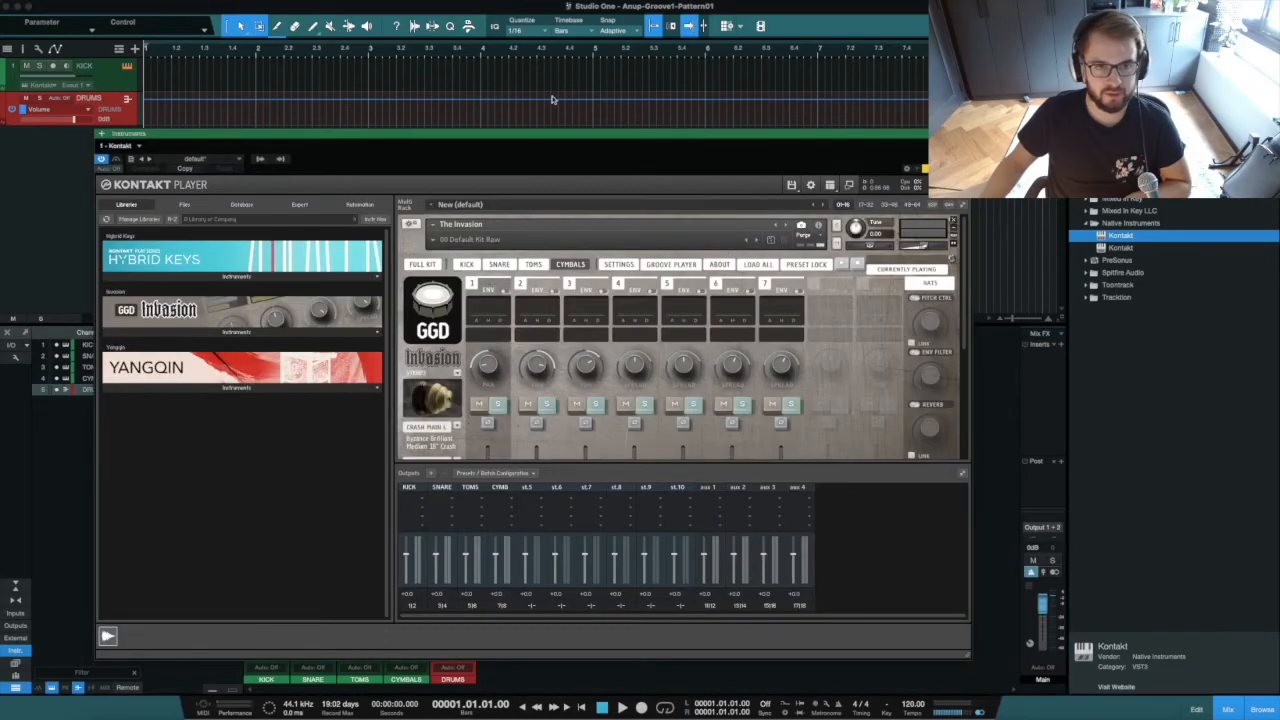
left_click(670, 264)
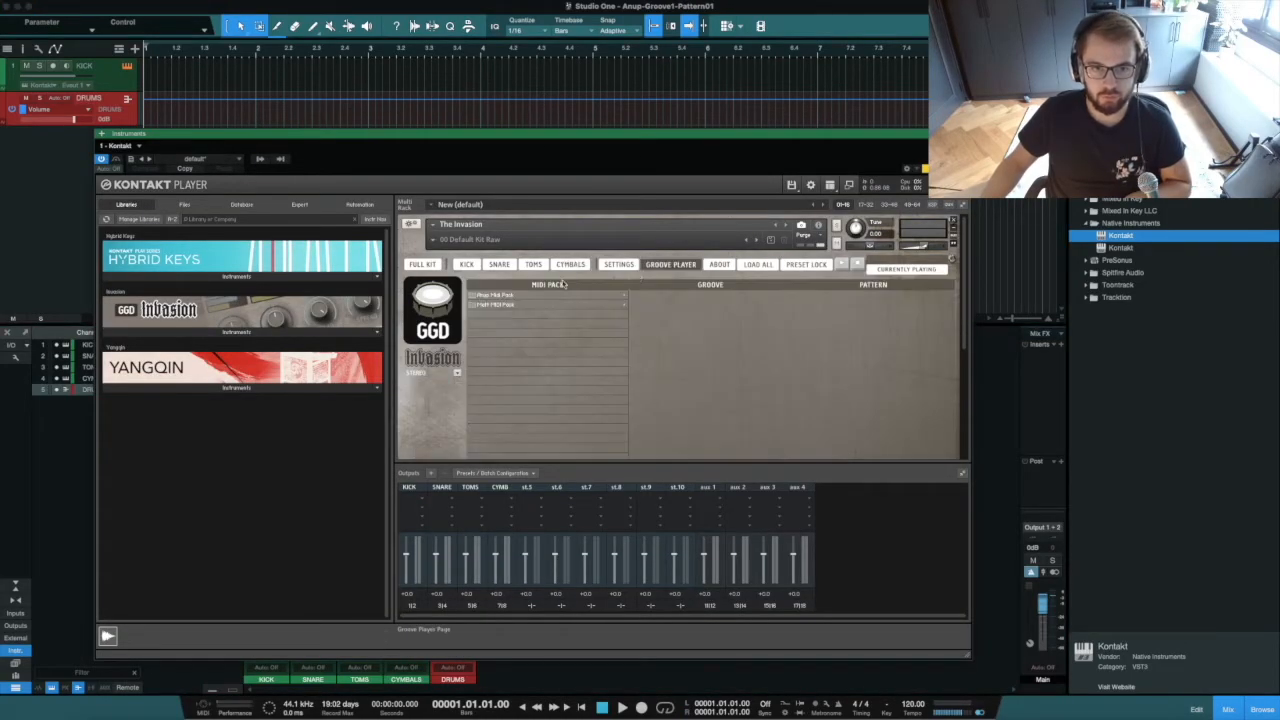
left_click(666, 299)
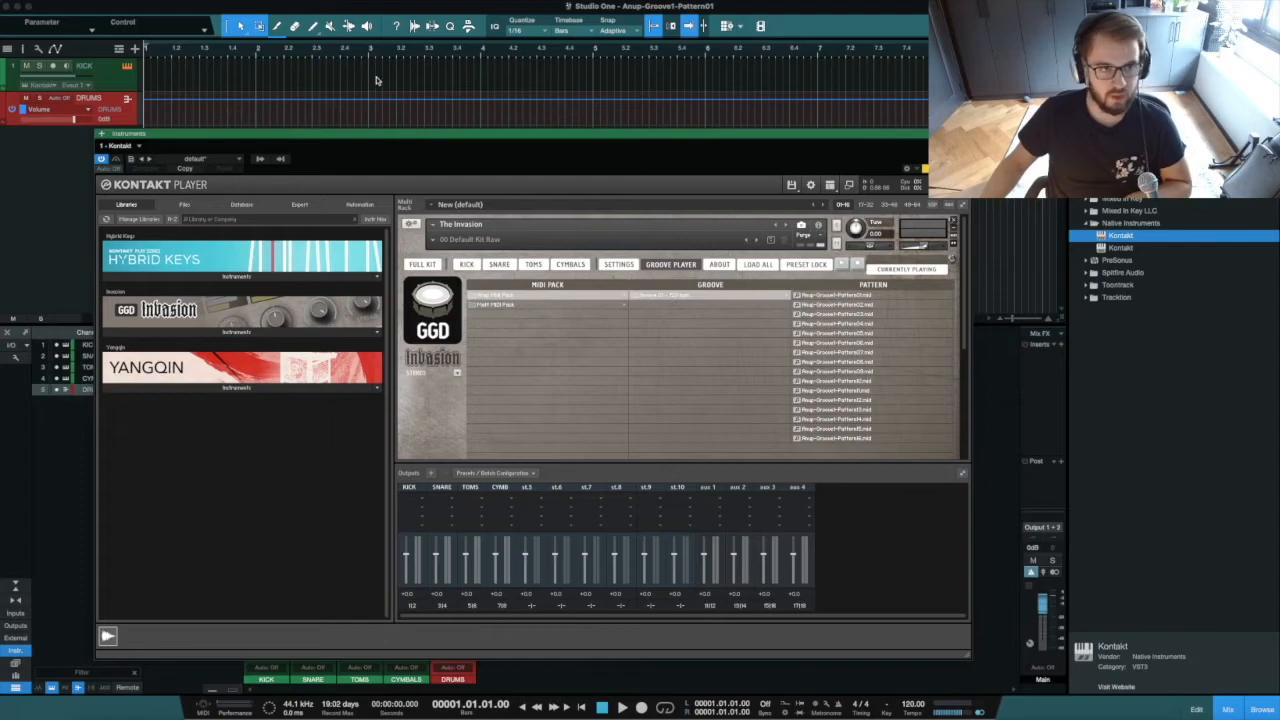
key("F3")
left_click_drag(672, 131, 712, 125)
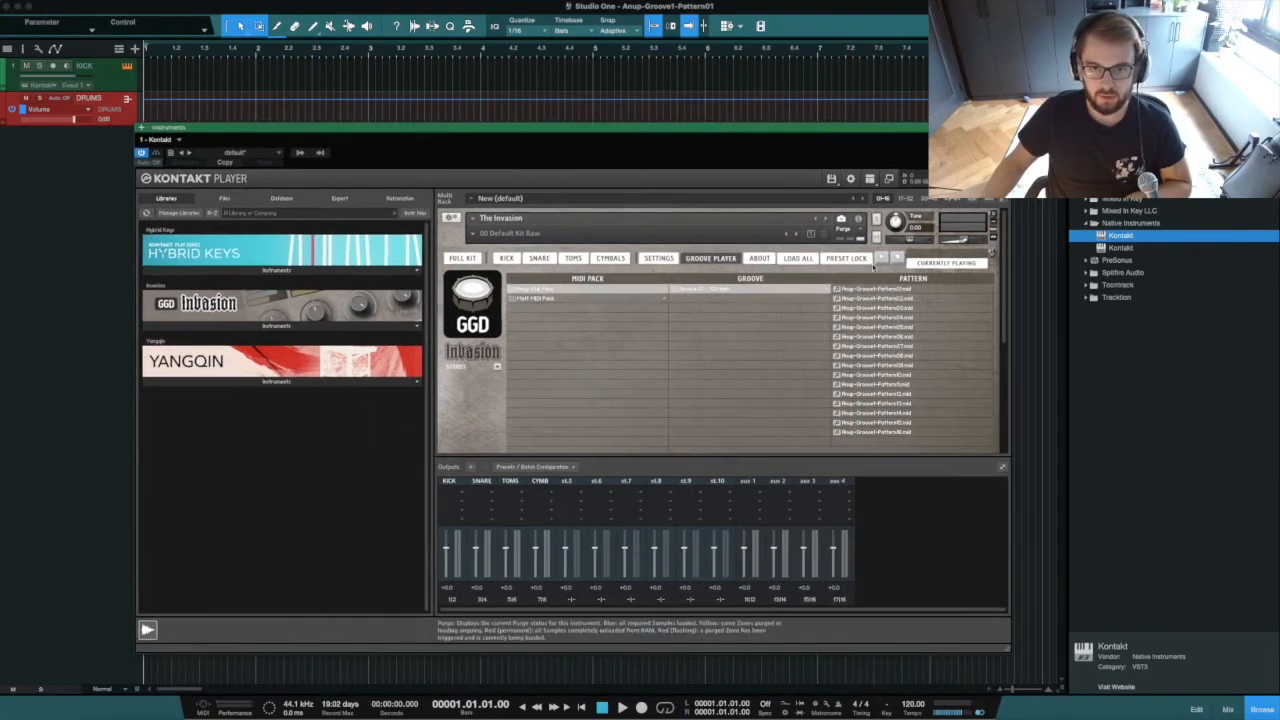
Audition Anup-Groove1-Pattern05 and place it at the start of the KICK instrument track.
left_click(872, 330)
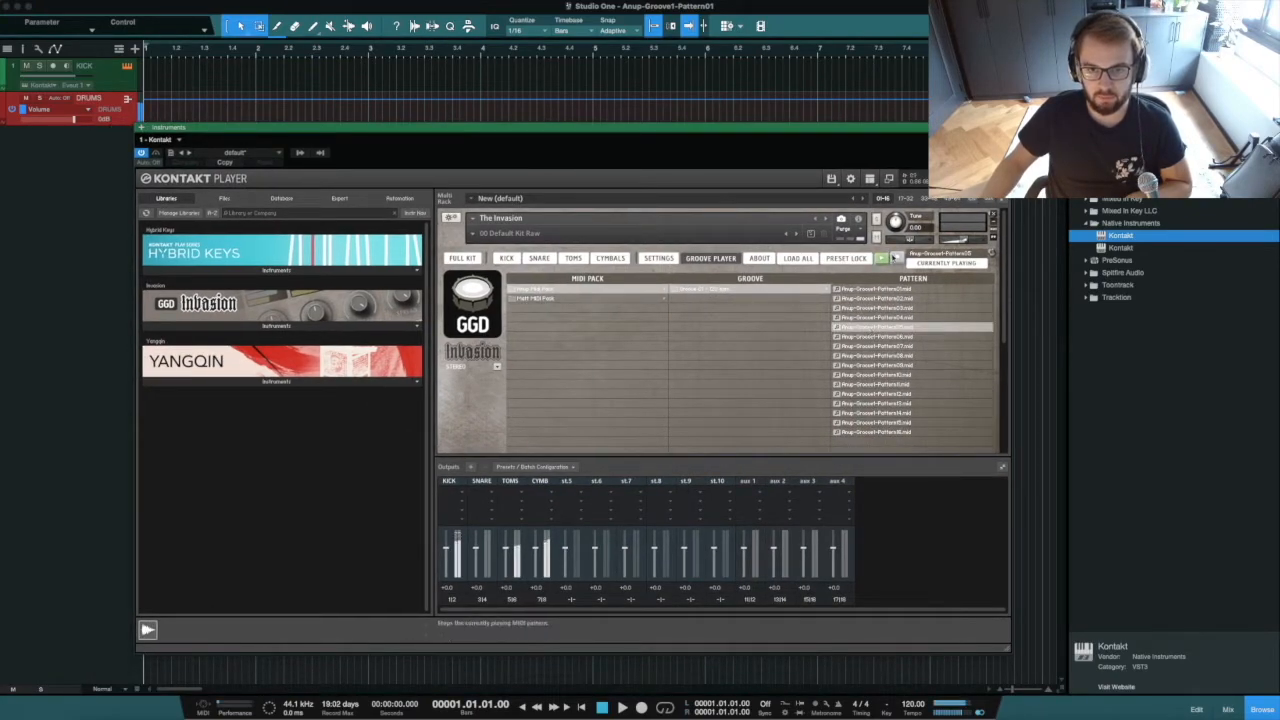
left_click(896, 258)
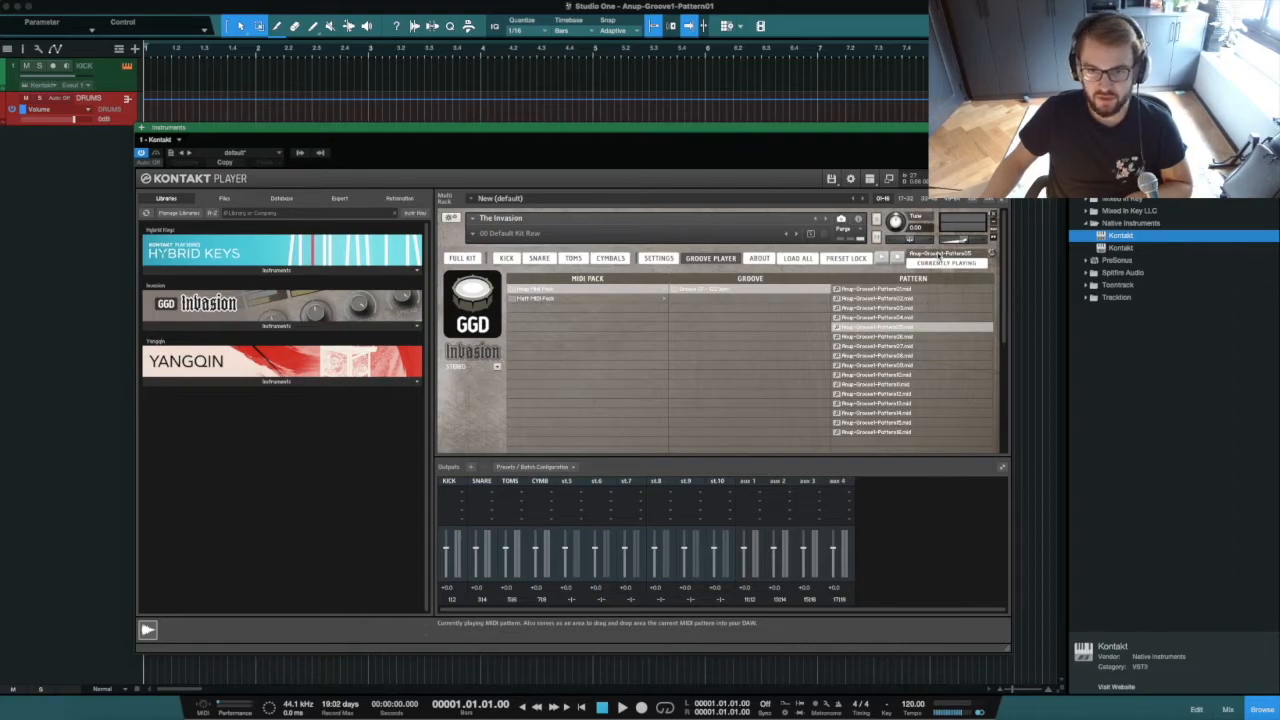
left_click_drag(928, 252, 174, 80)
left_click(1003, 127)
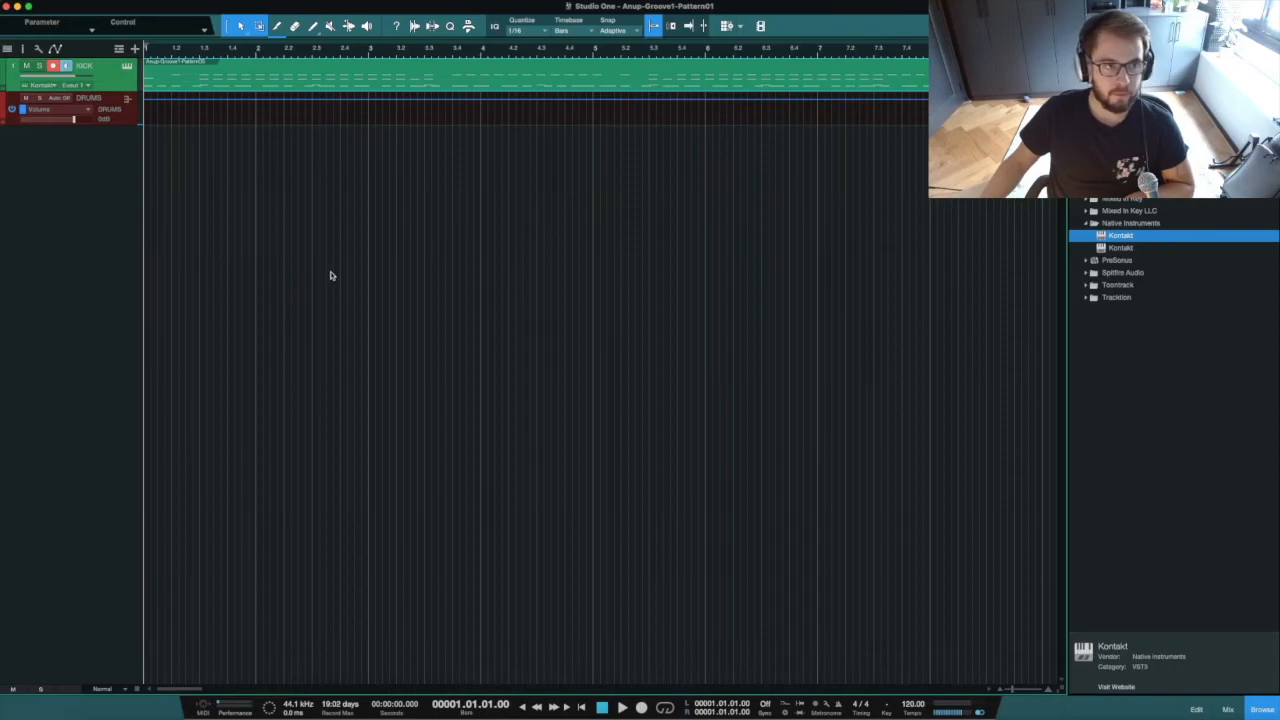
Rename the KICK instrument track DRUMS and briefly play back the pattern.
key("F3")
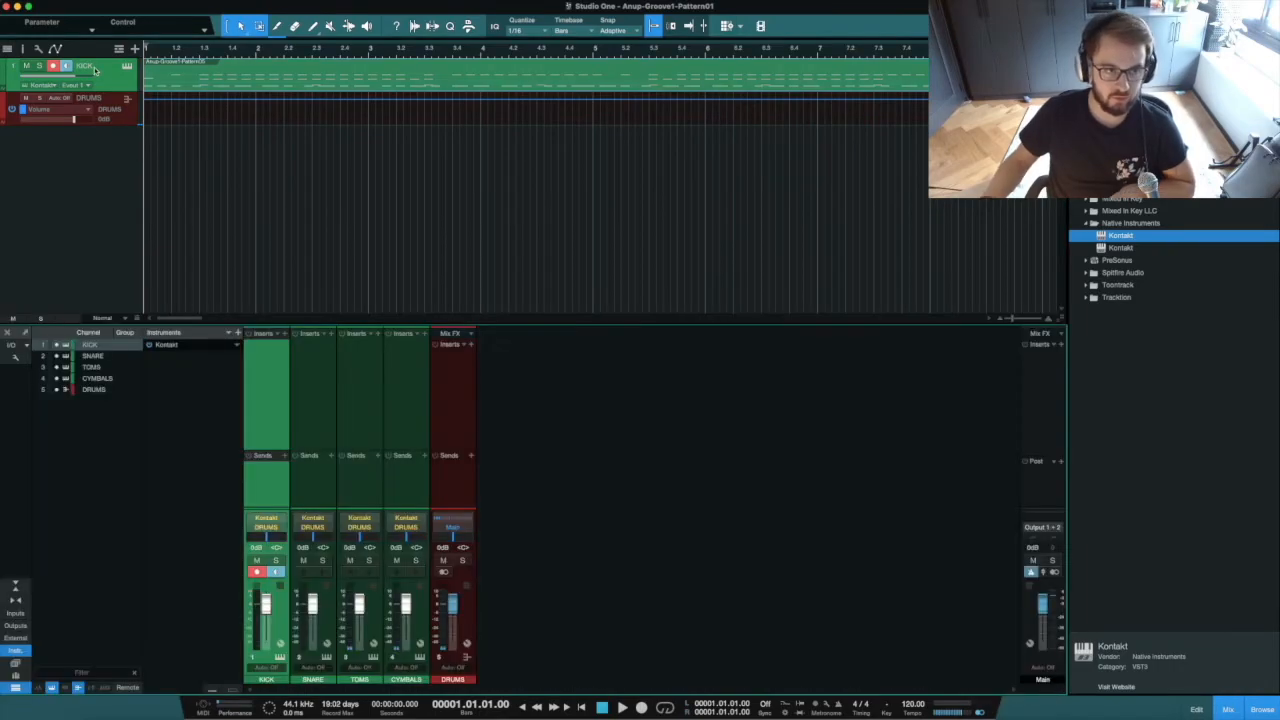
double_click(86, 66)
type("DRUMS")
key("Return")
left_click(315, 228)
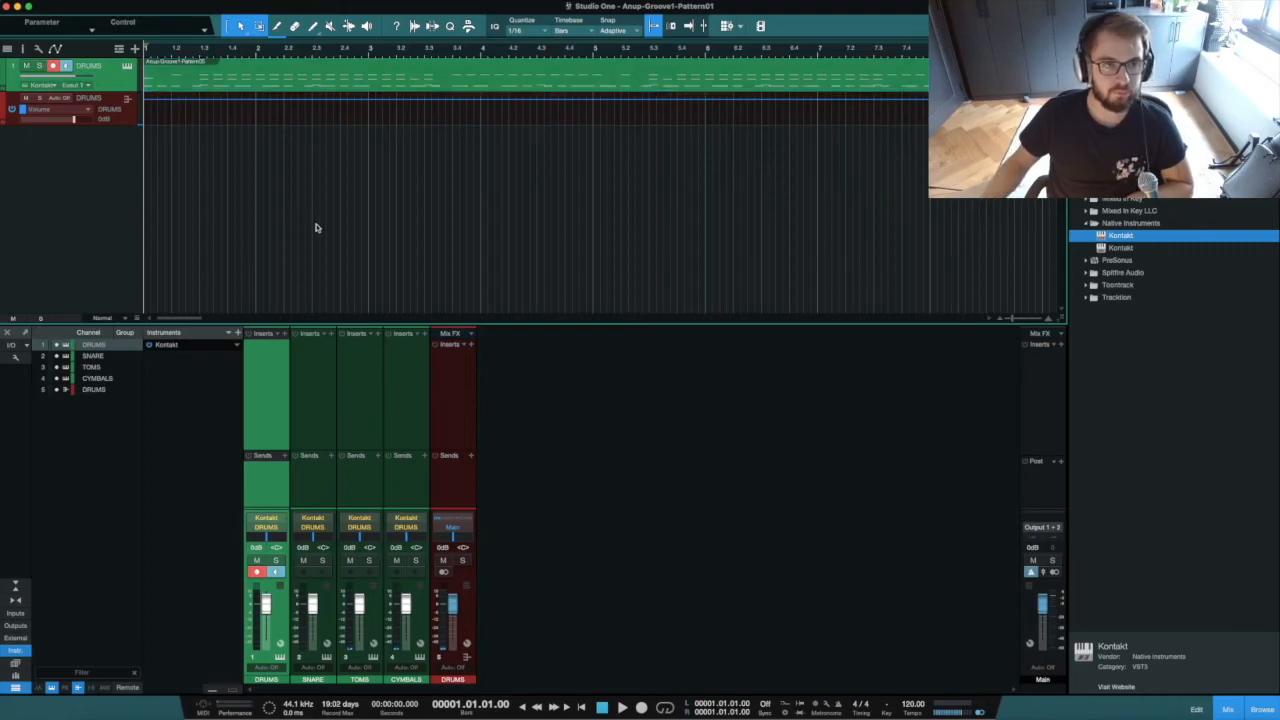
key("space")
key("space")
Rename the first mixer channel DRUMS (kick) and disarm its track for recording.
double_click(272, 681)
type("(kick)")
key("Return")
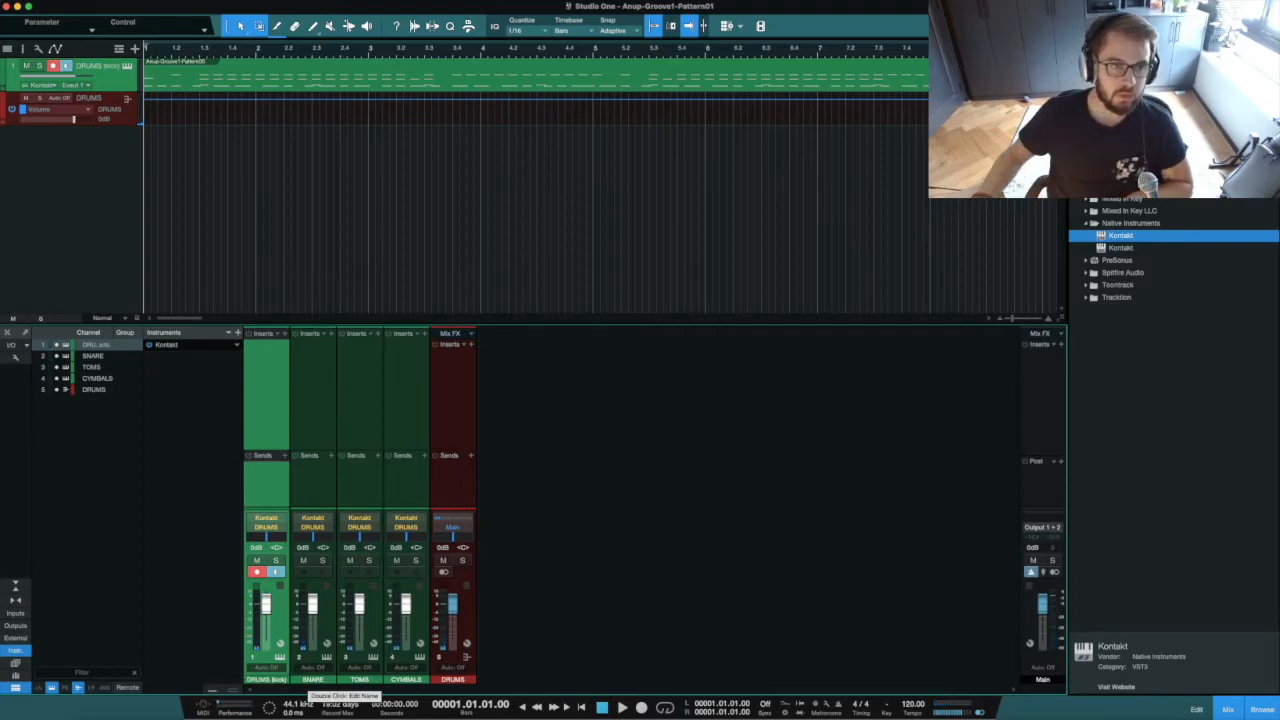
left_click(53, 65)
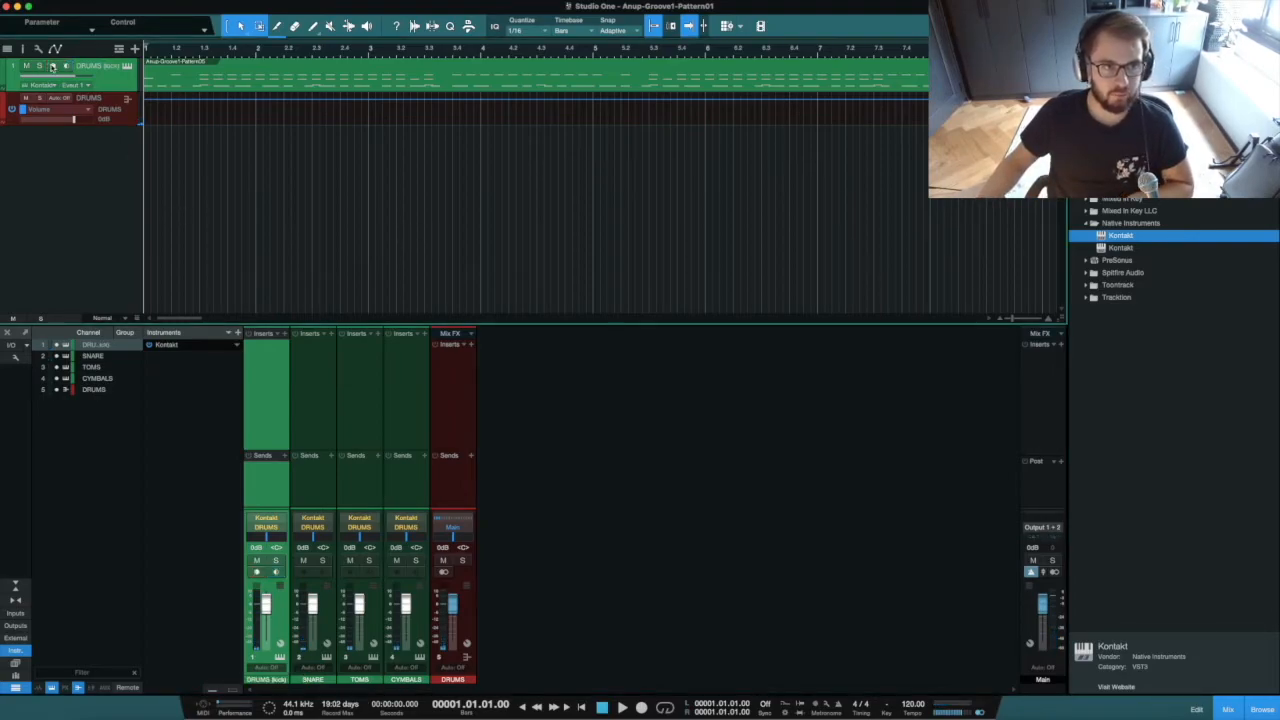
Play back the groove while soloing the kick, snare, toms and cymbals channels in turn, and clear all solos.
key("F3")
key("space")
key("F3")
left_click(322, 560)
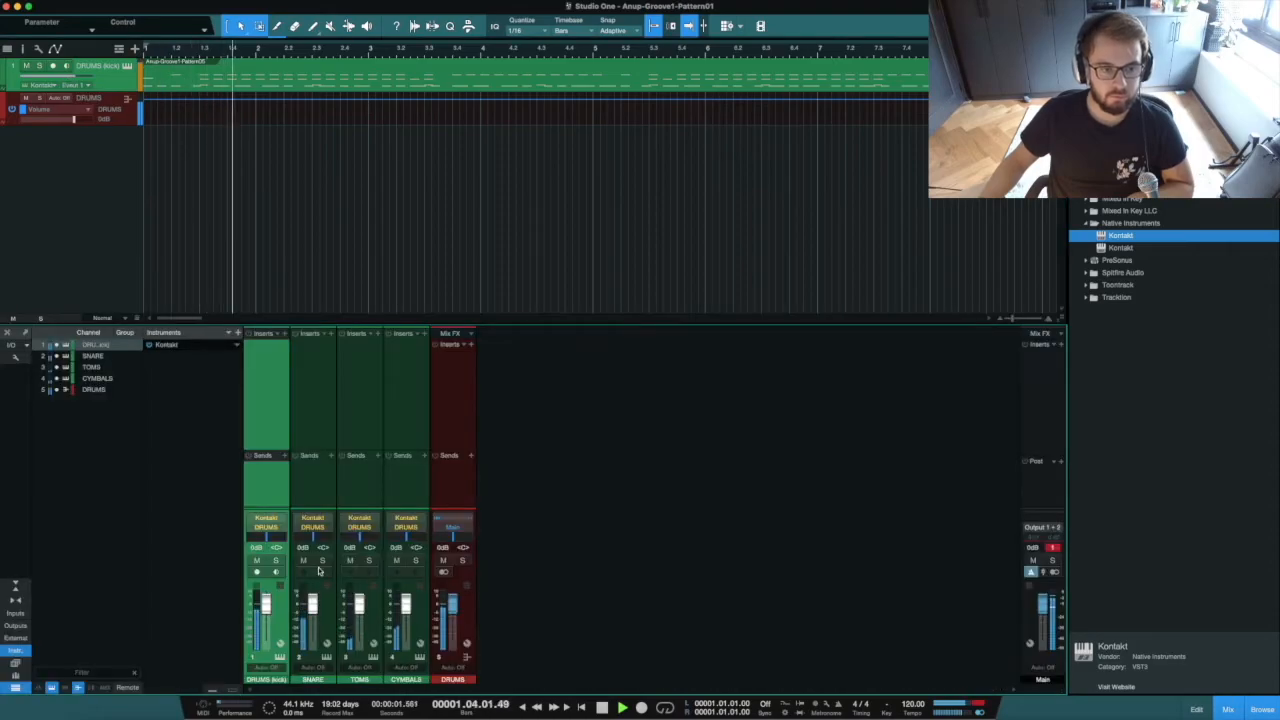
left_click(276, 561)
left_click(322, 561)
left_click(322, 560)
left_click(369, 560)
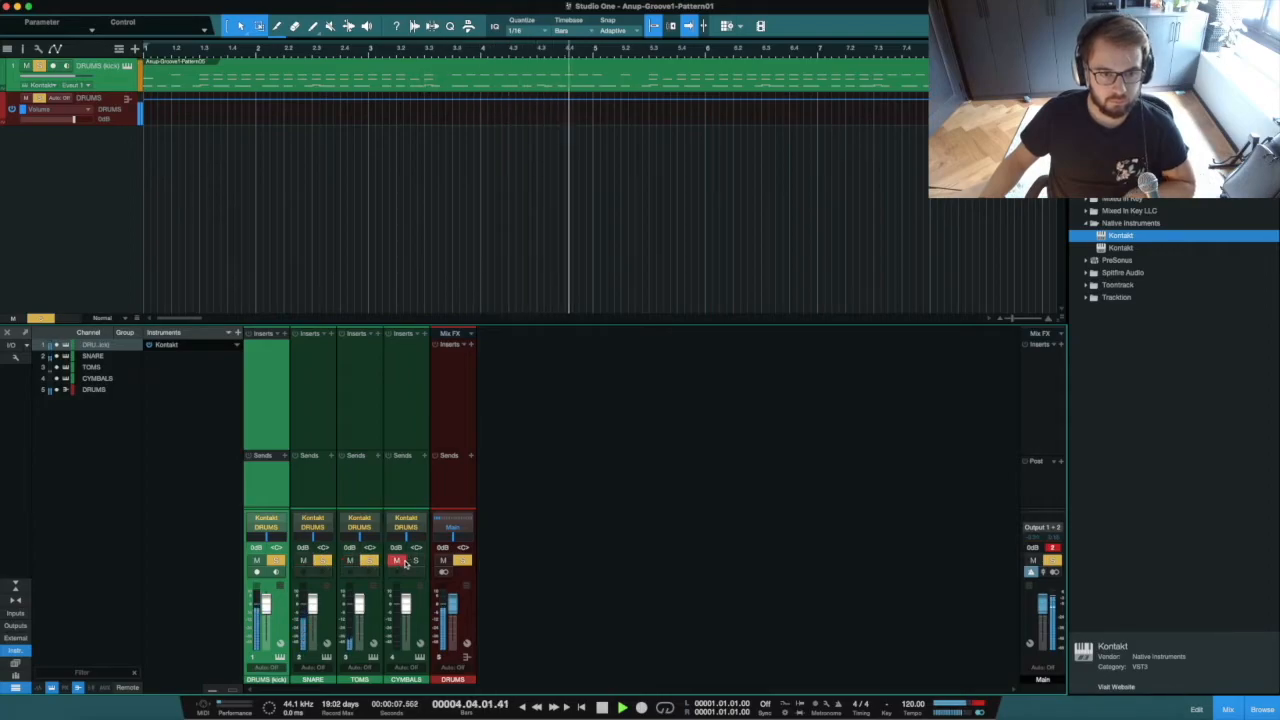
left_click(413, 562, "alt")
left_click(370, 561)
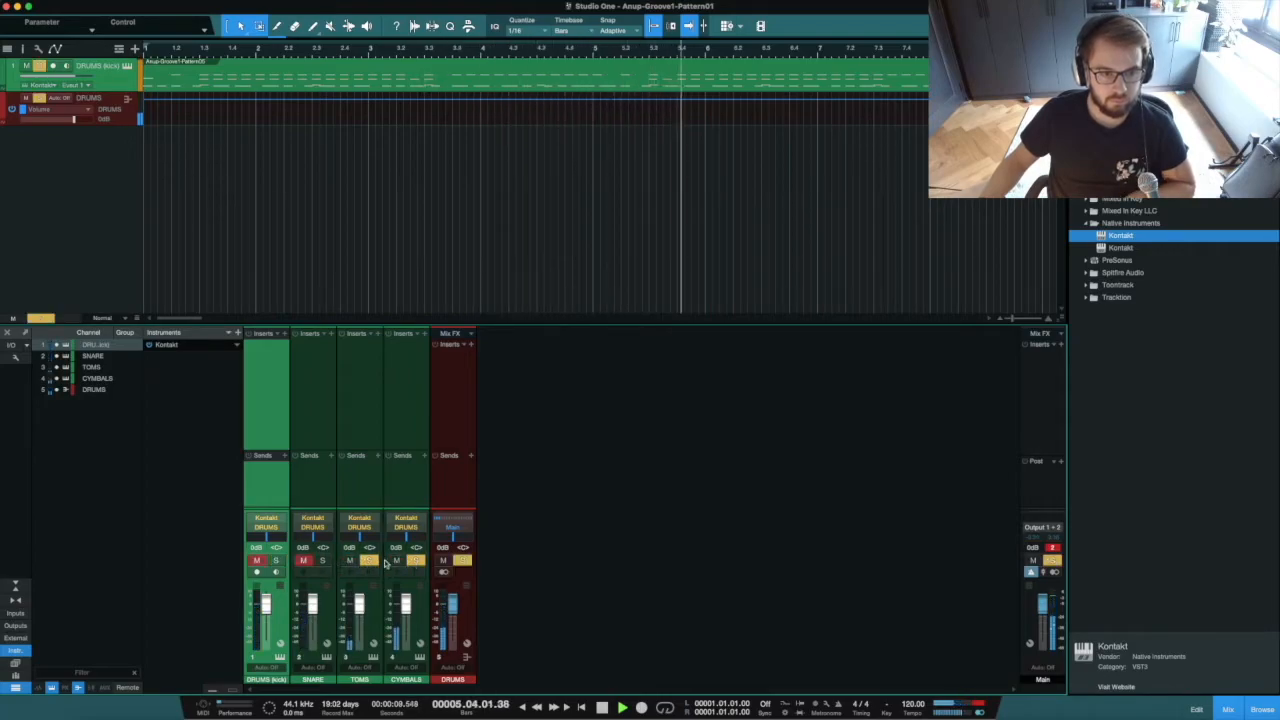
left_click(411, 562, "alt")
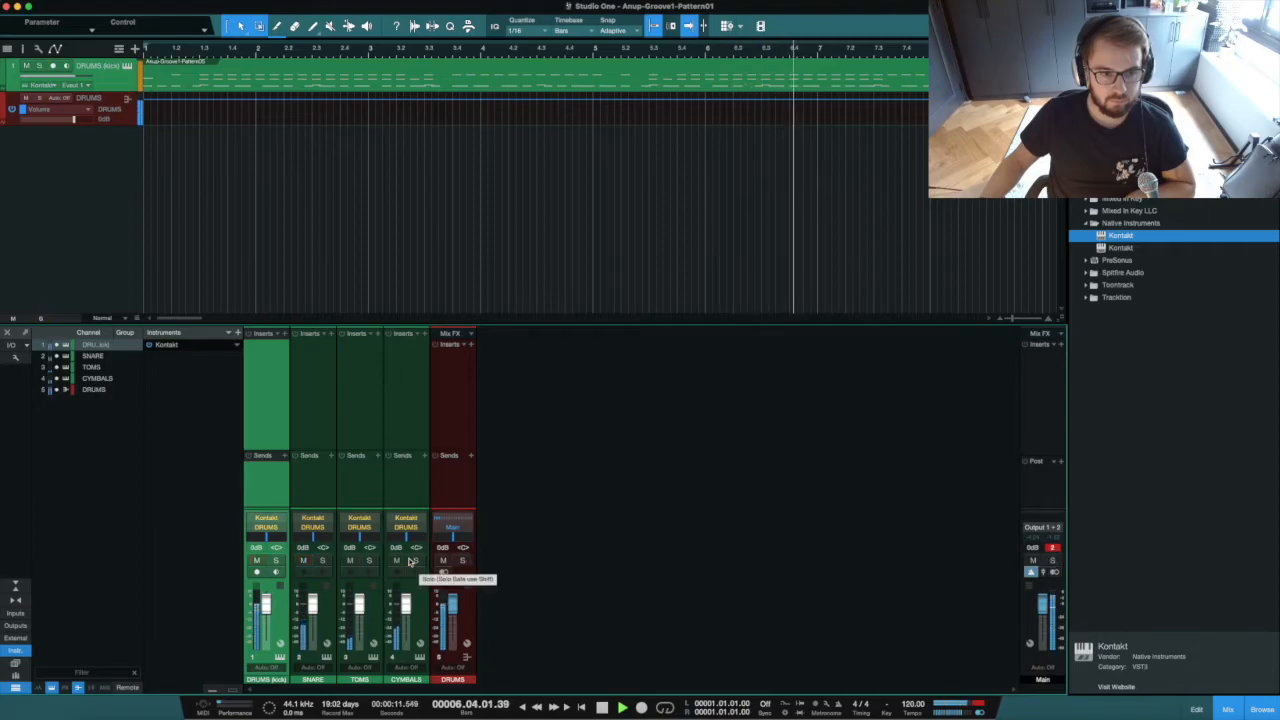
Stop playback, reset the clip indicator of the Main output and collapse the Native Instruments folder.
key("space")
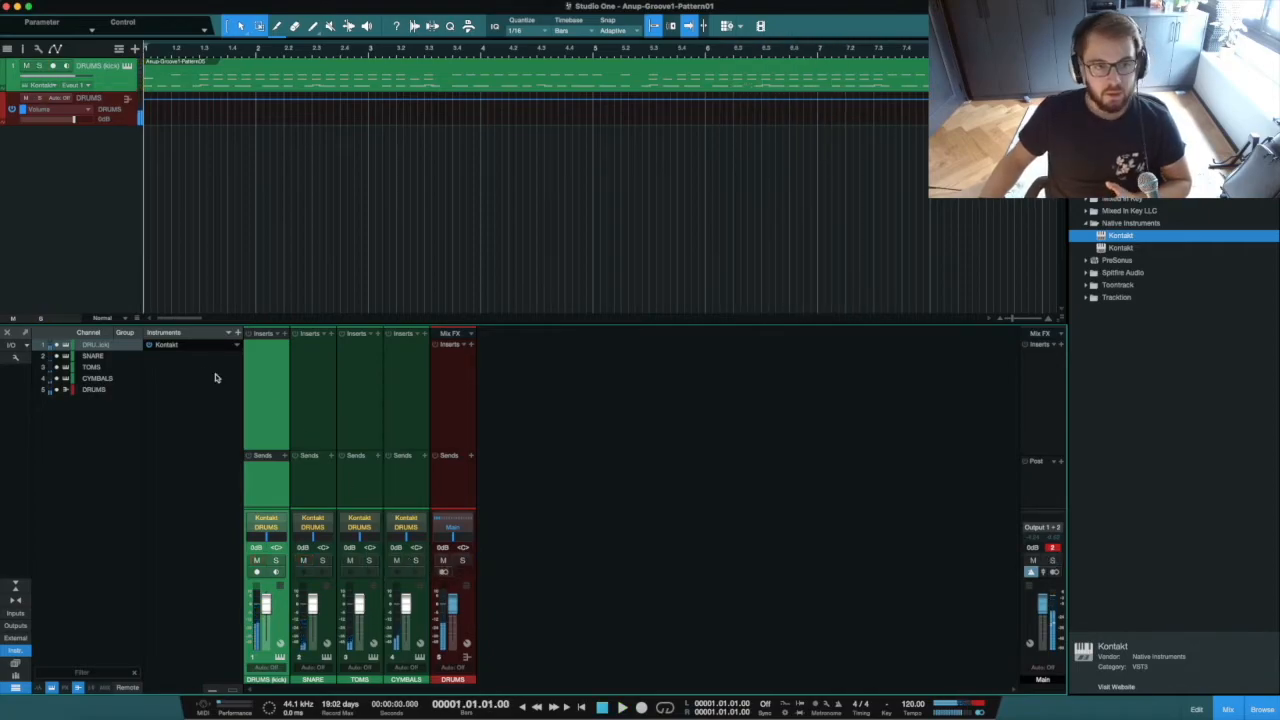
left_click(1053, 548)
left_click(1117, 224)
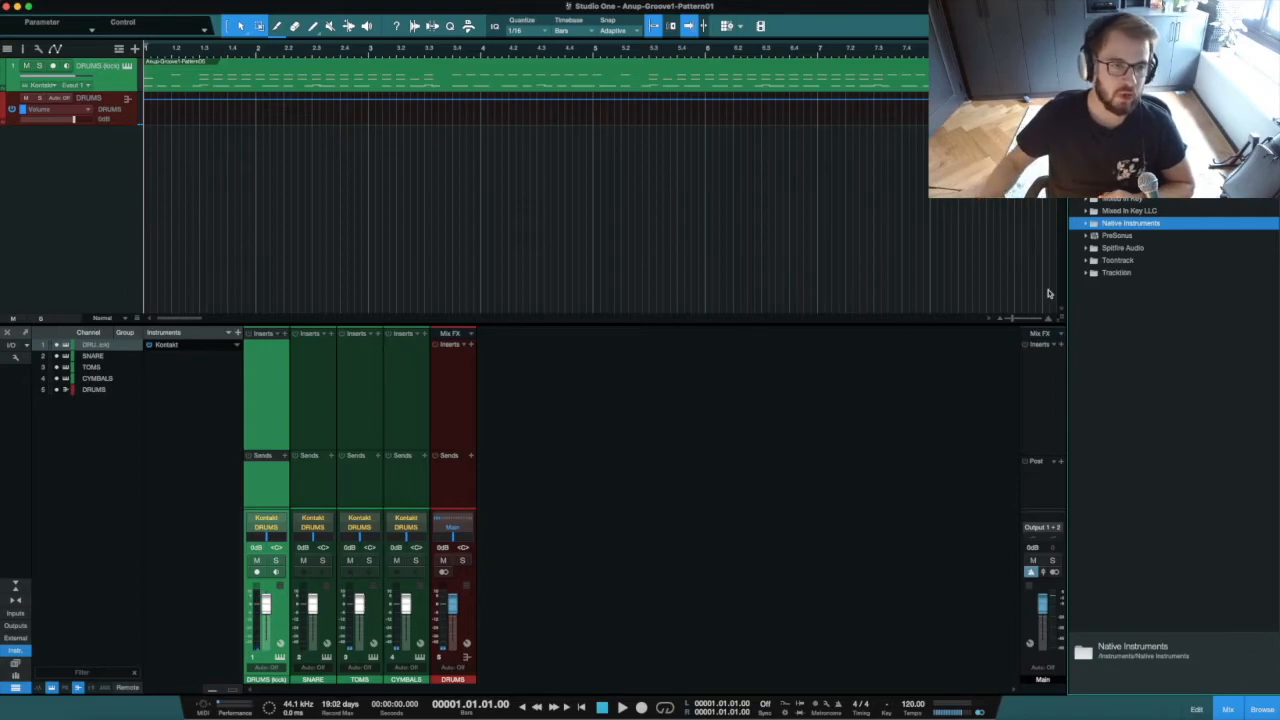
Reopen the Kontakt instrument, move its window clear of the webcam area, and hide and redisplay its outputs section.
left_click(166, 345)
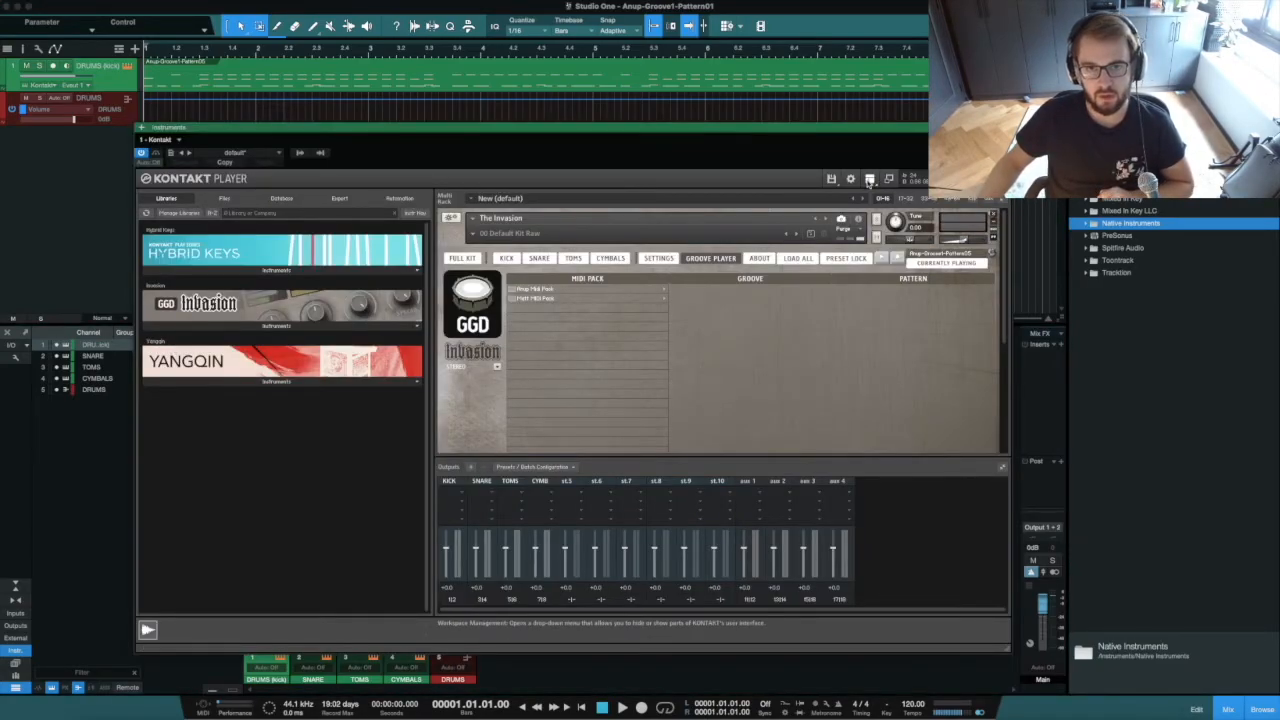
left_click_drag(869, 136, 757, 156)
left_click(756, 199)
left_click(775, 246)
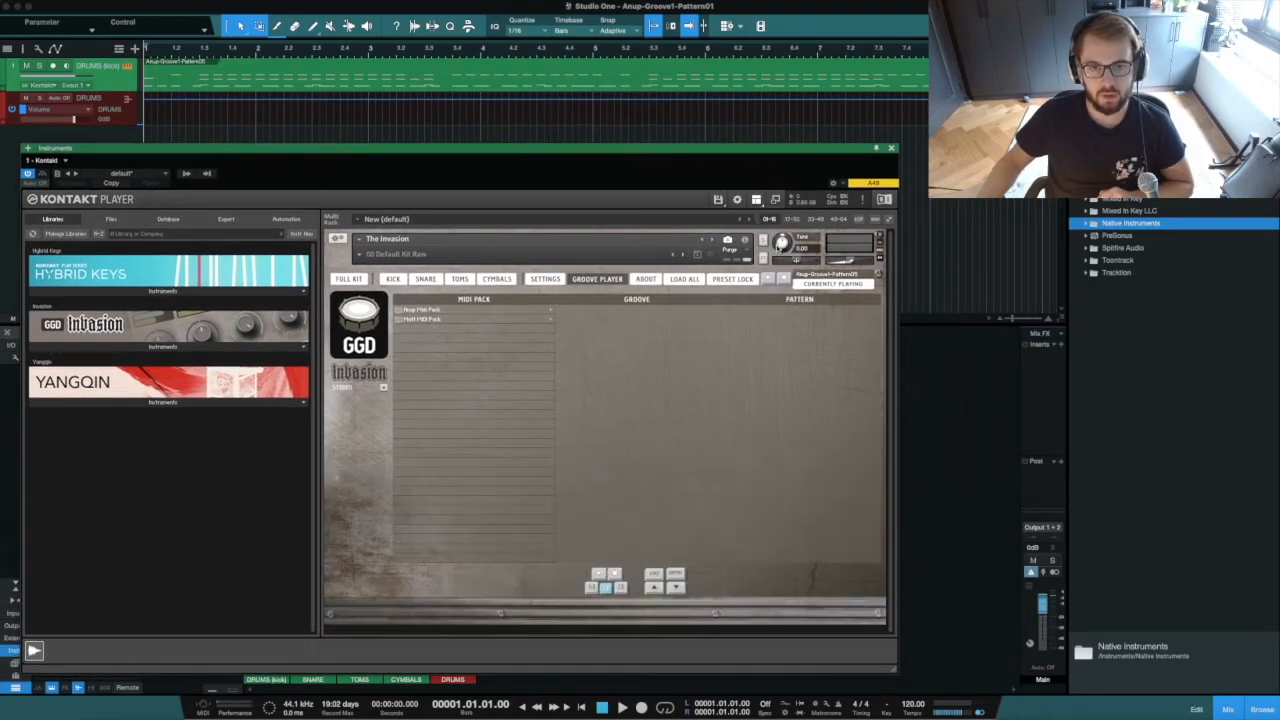
left_click(756, 199)
left_click(772, 244)
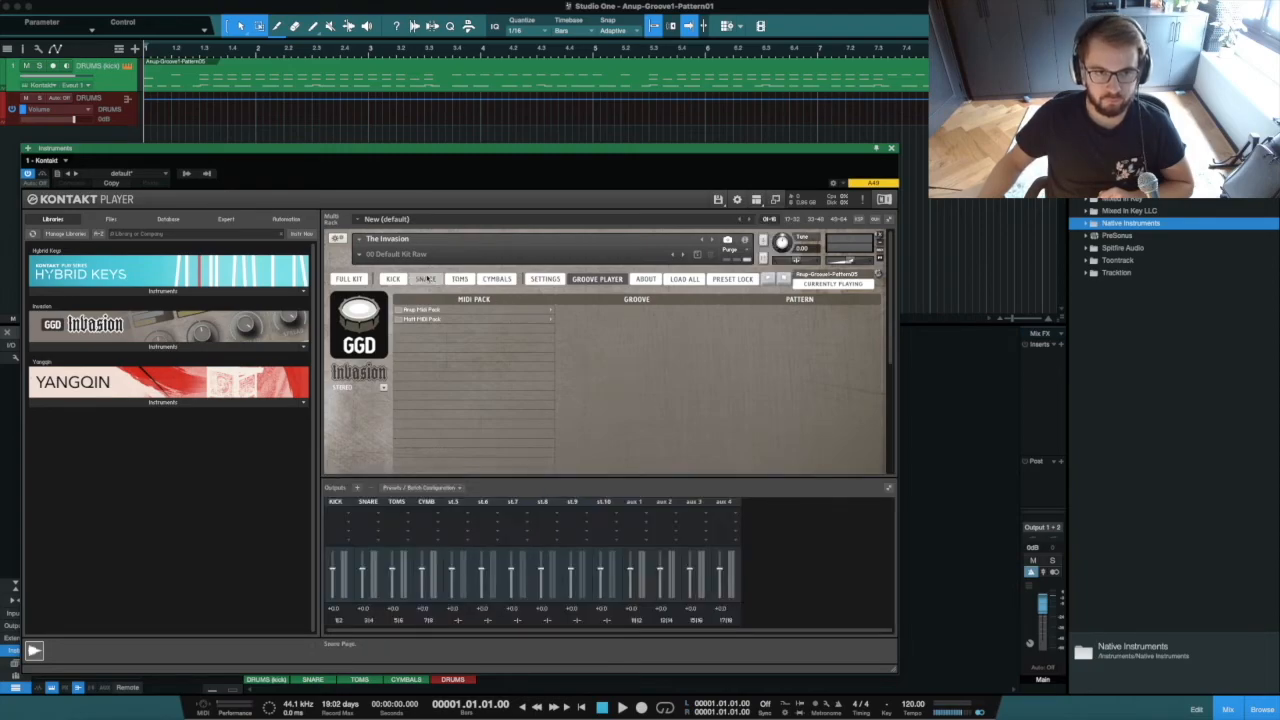
Show the kit's KICK page and view the options for adding outputs, cancelling without creating any.
left_click(393, 278)
left_click(357, 487)
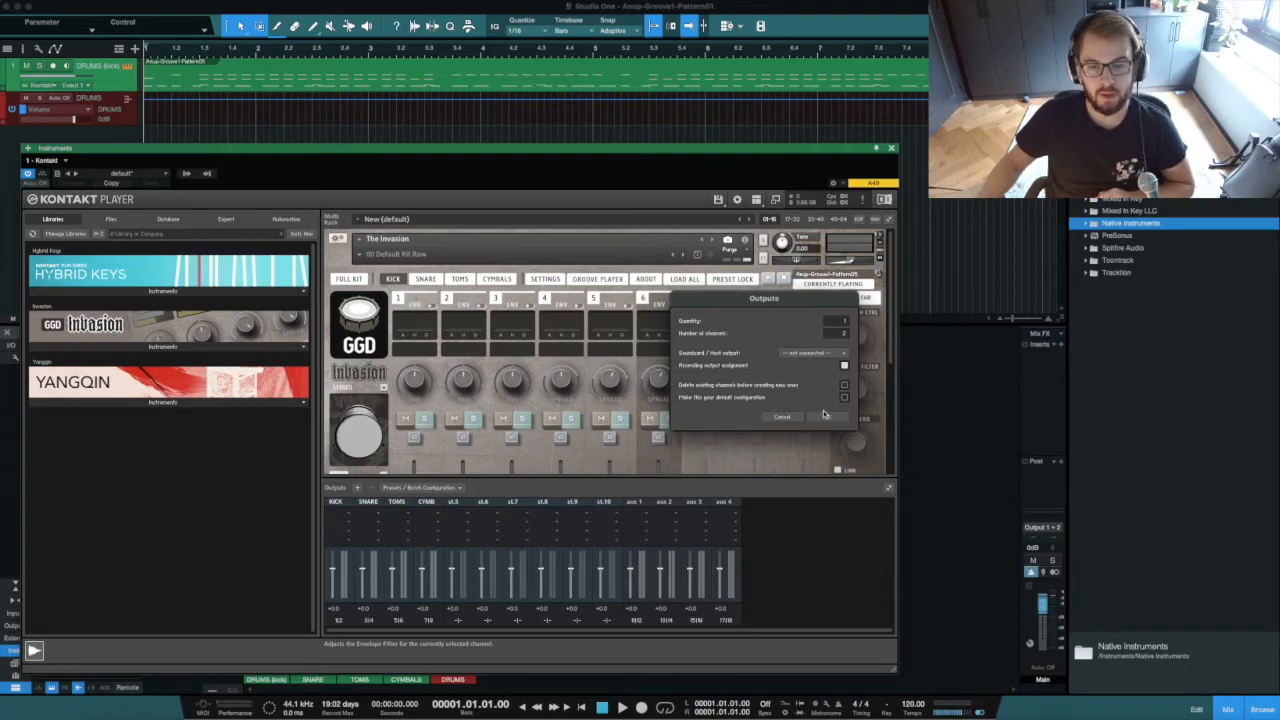
left_click(782, 416)
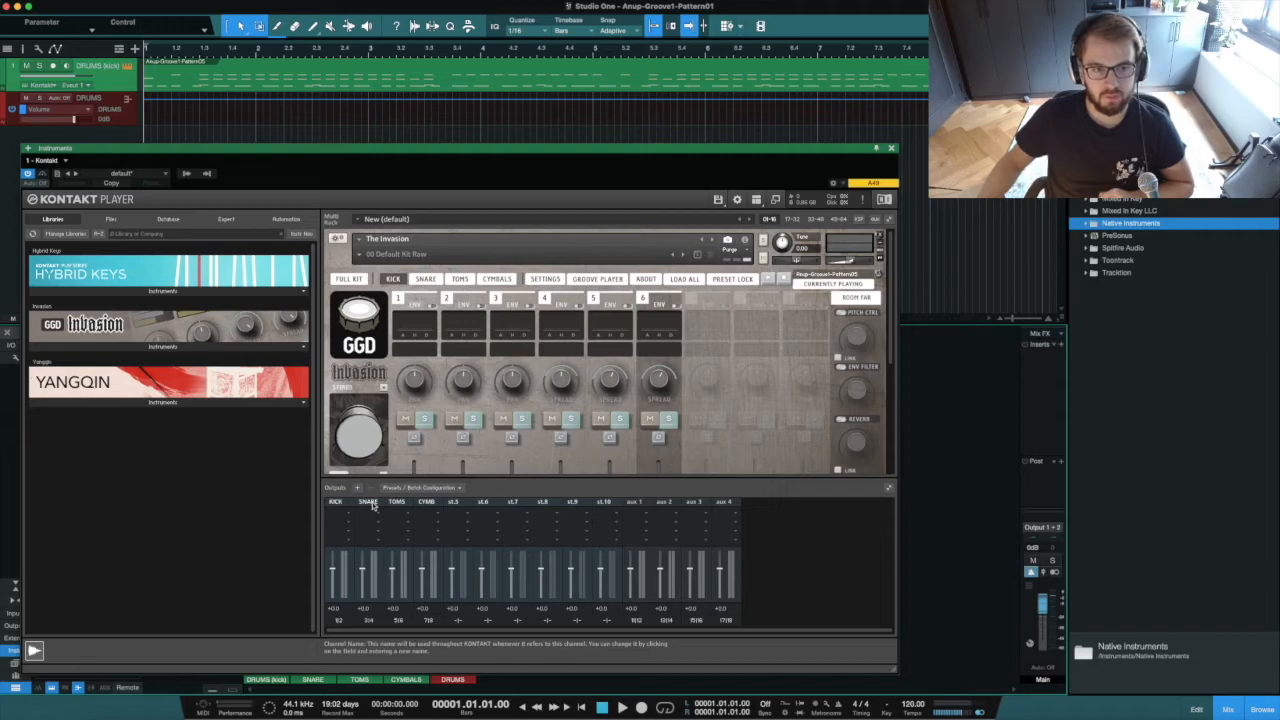
Examine the kick microphones' output routing and the KICK output's physical output assignments, and close Kontakt.
scroll(735, 419, "down", 5)
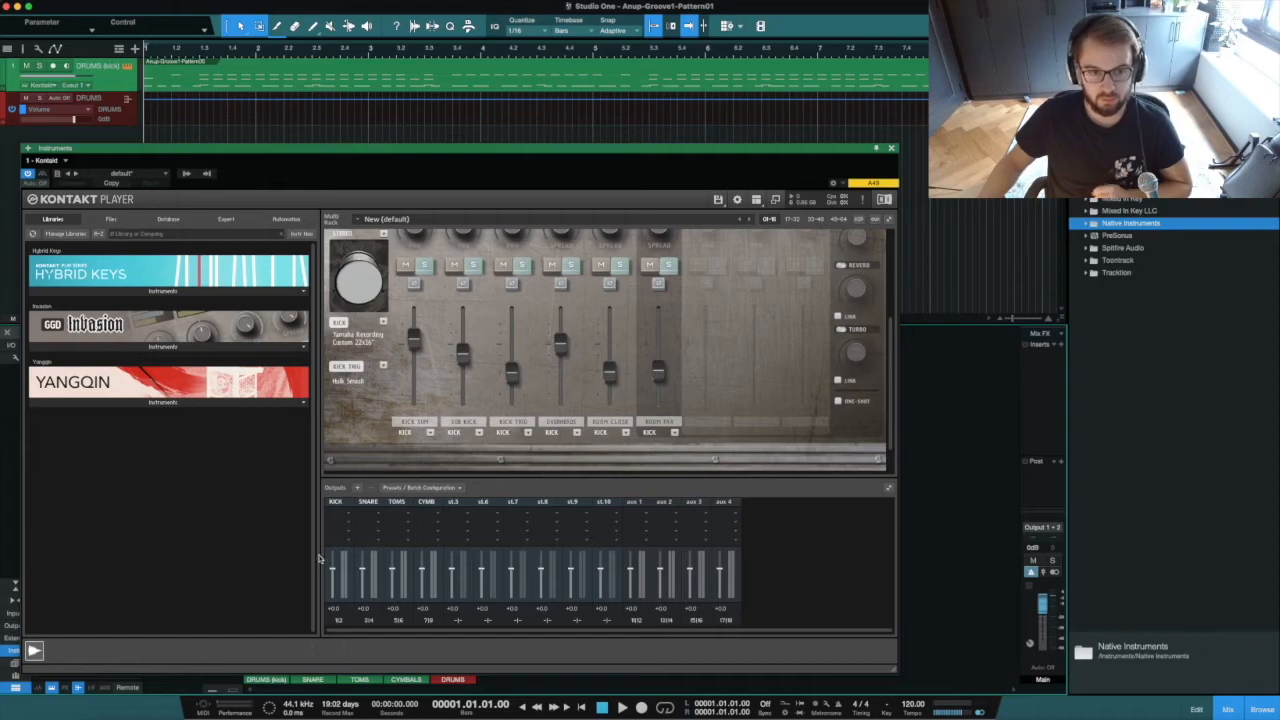
left_click(341, 622)
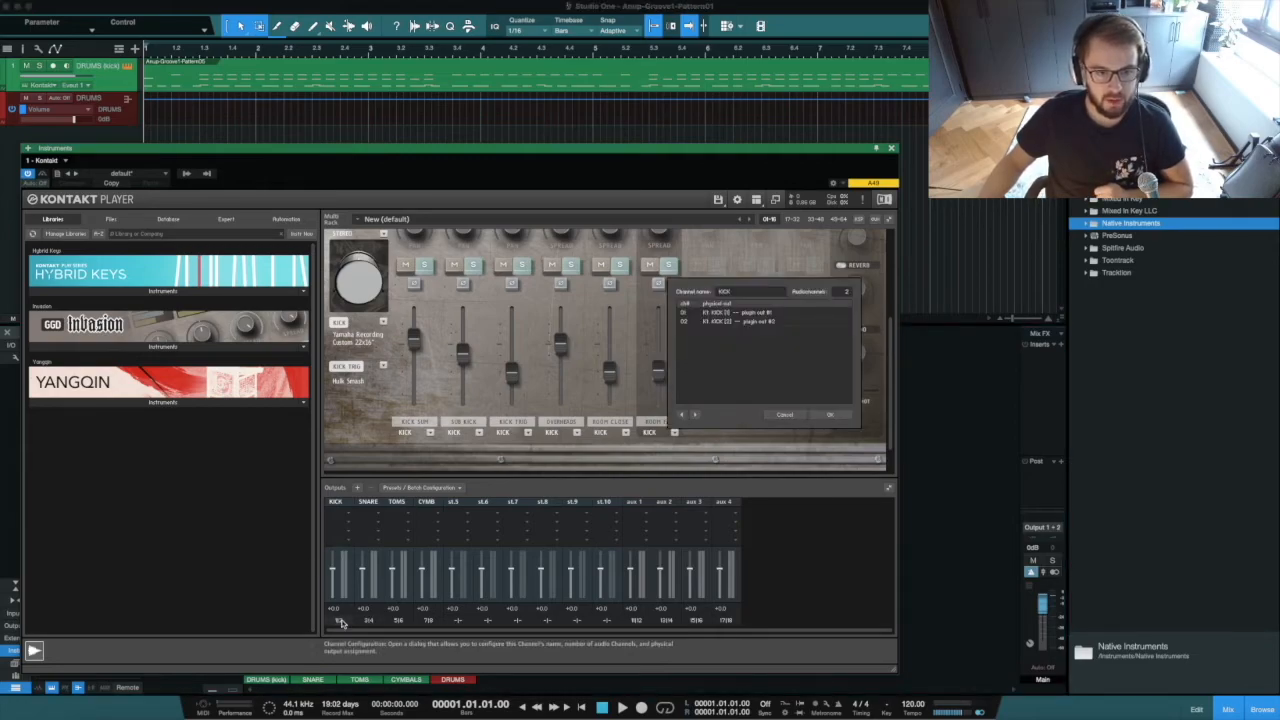
left_click(733, 313)
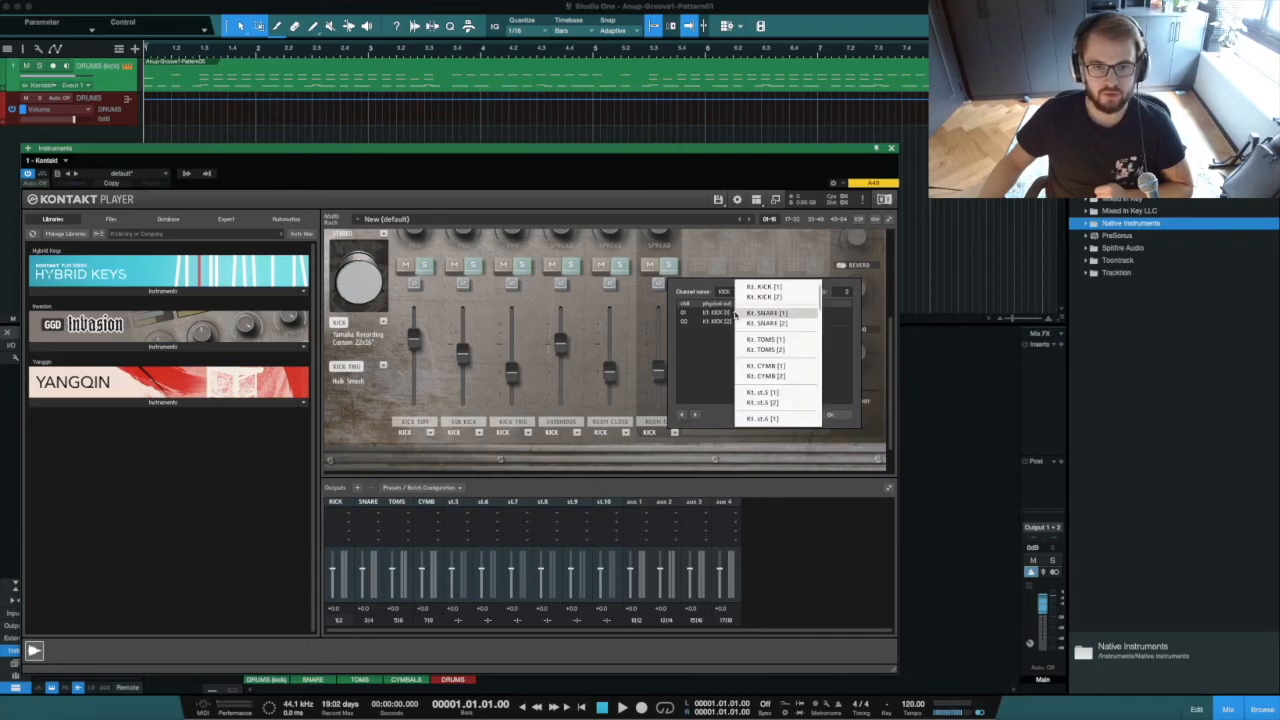
left_click(714, 325)
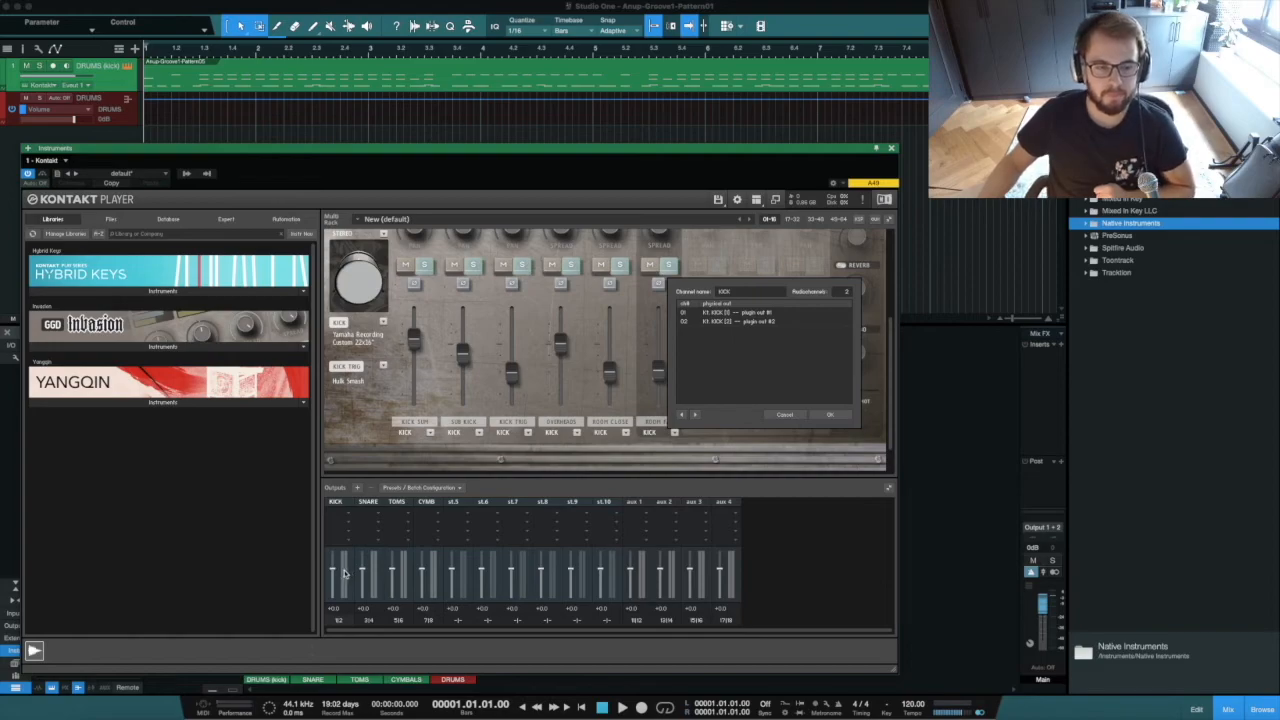
left_click(822, 415)
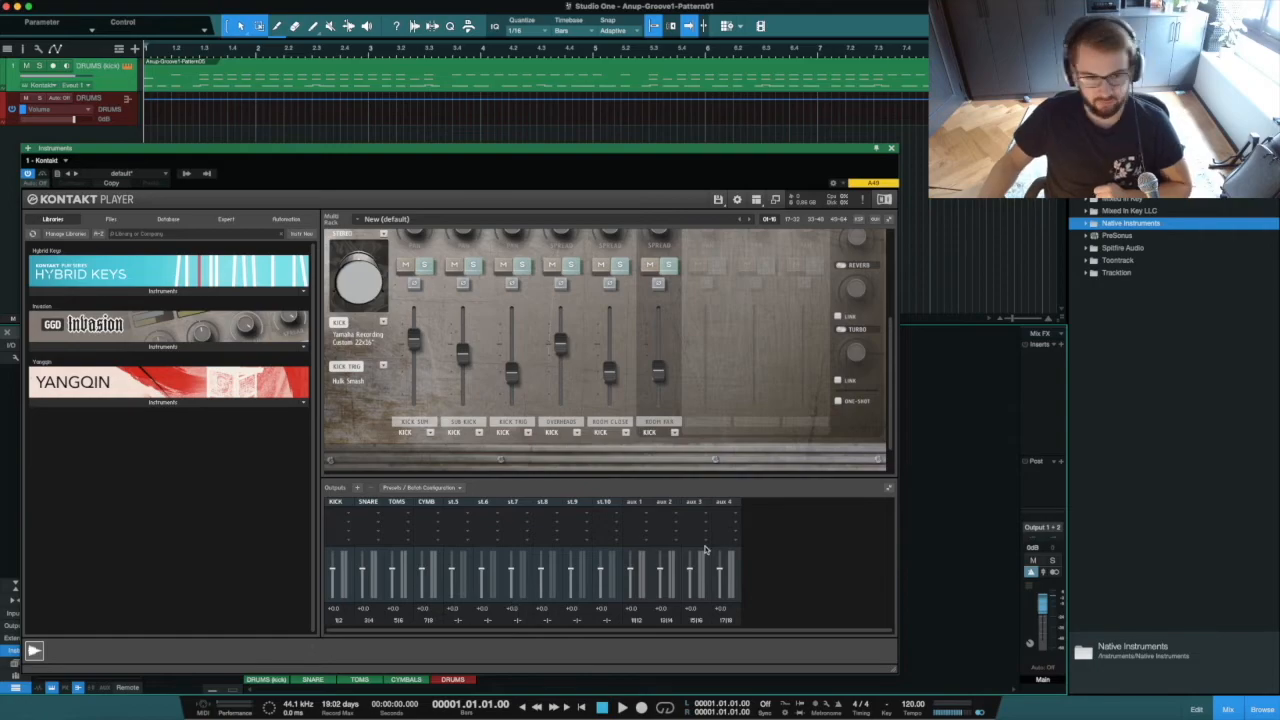
left_click(892, 150)
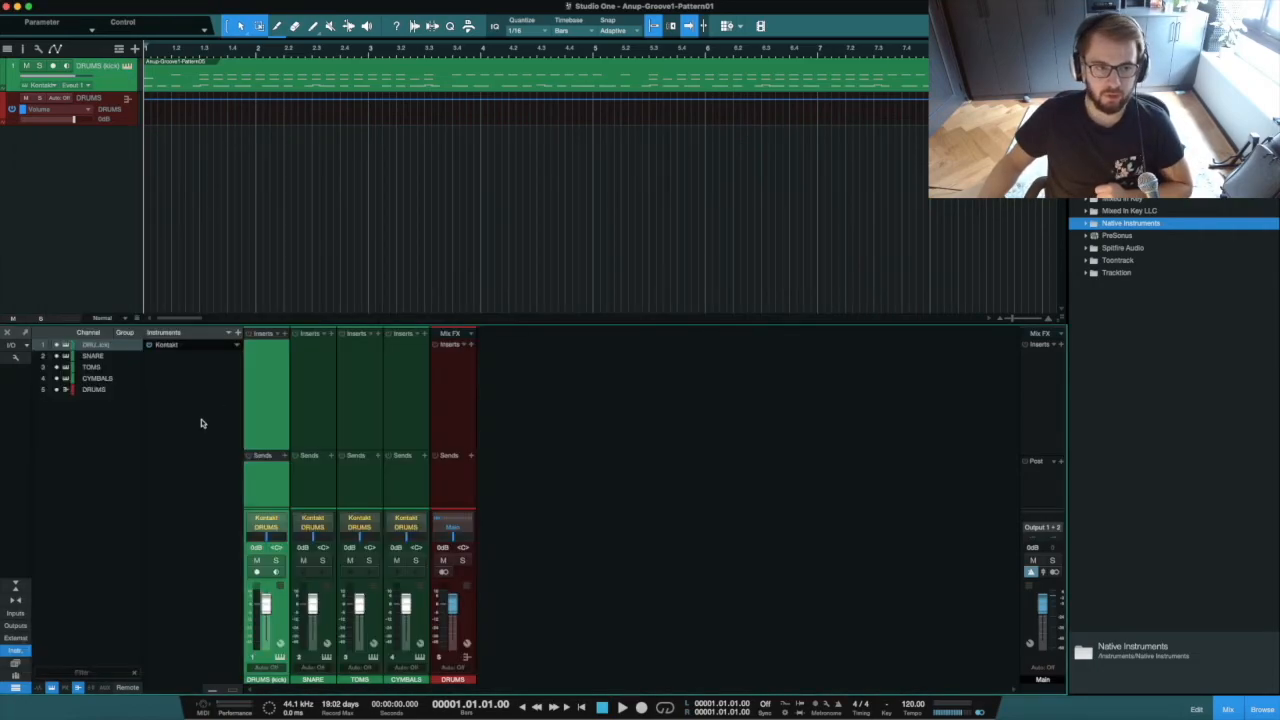
List the Kontakt outputs in the mixer and briefly solo the DRUMS (kick) and SNARE channels, clearing the solos again.
left_click(168, 346)
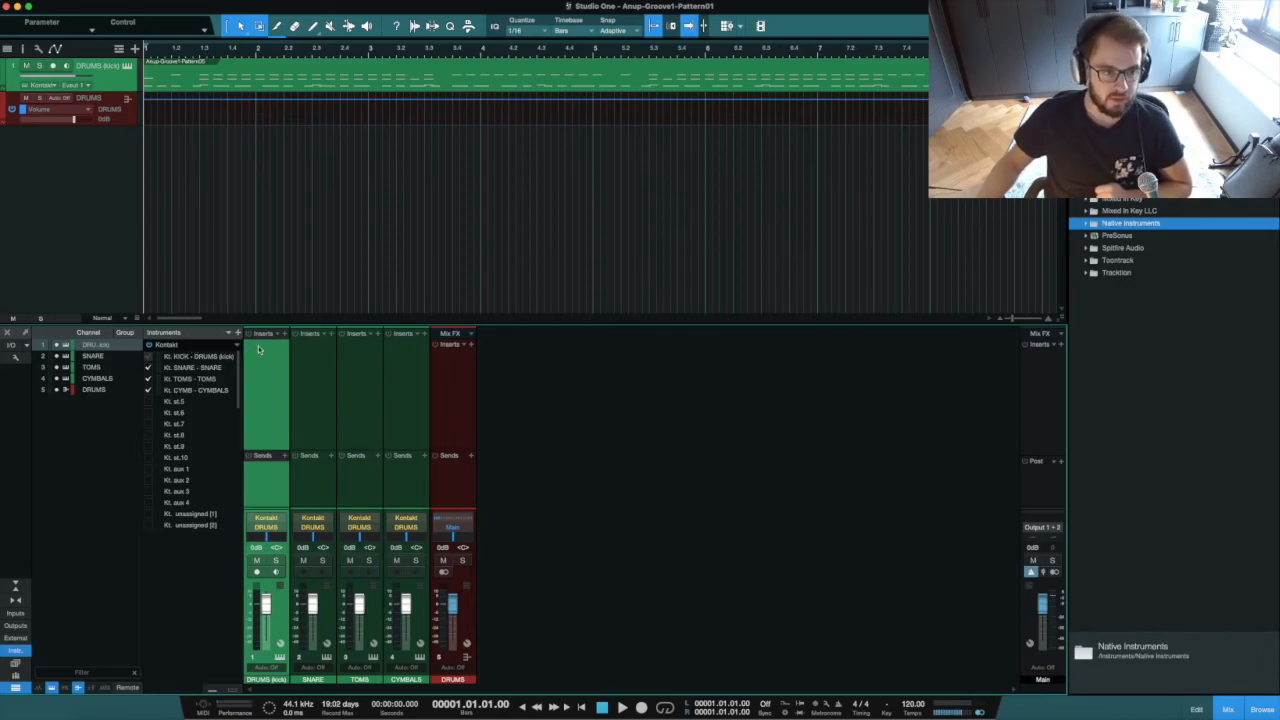
left_click(261, 264)
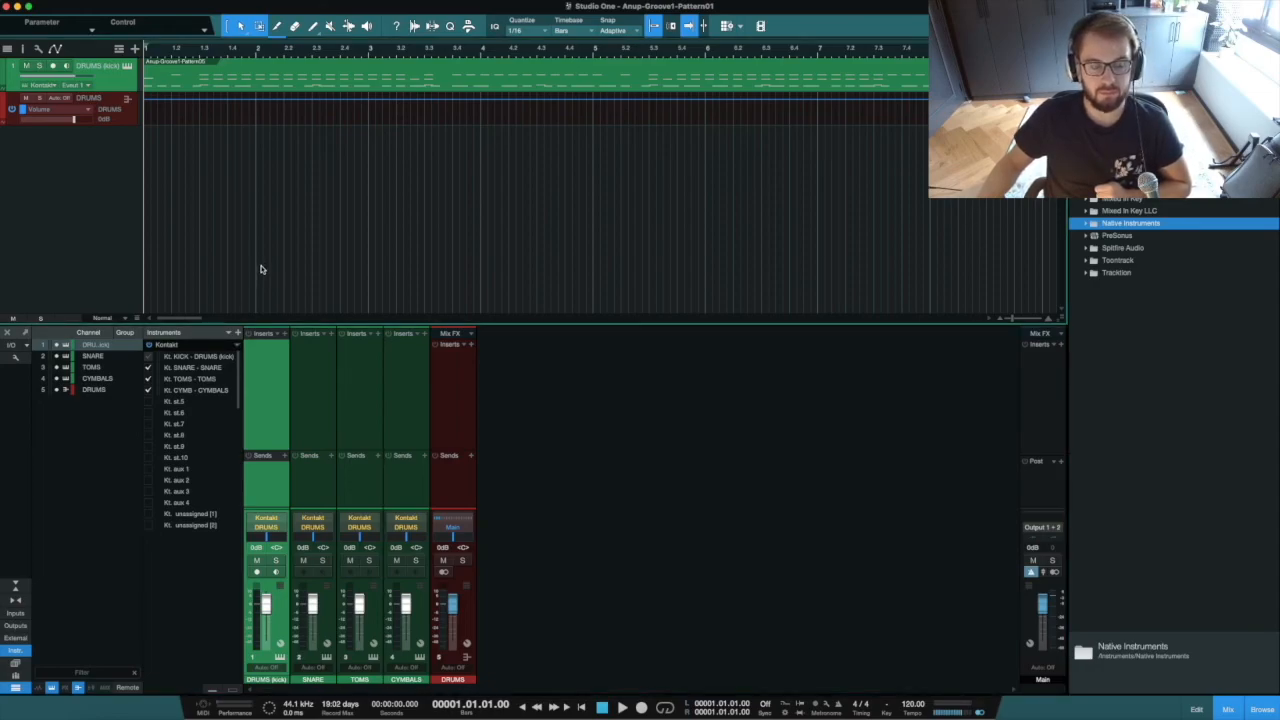
left_click(276, 560)
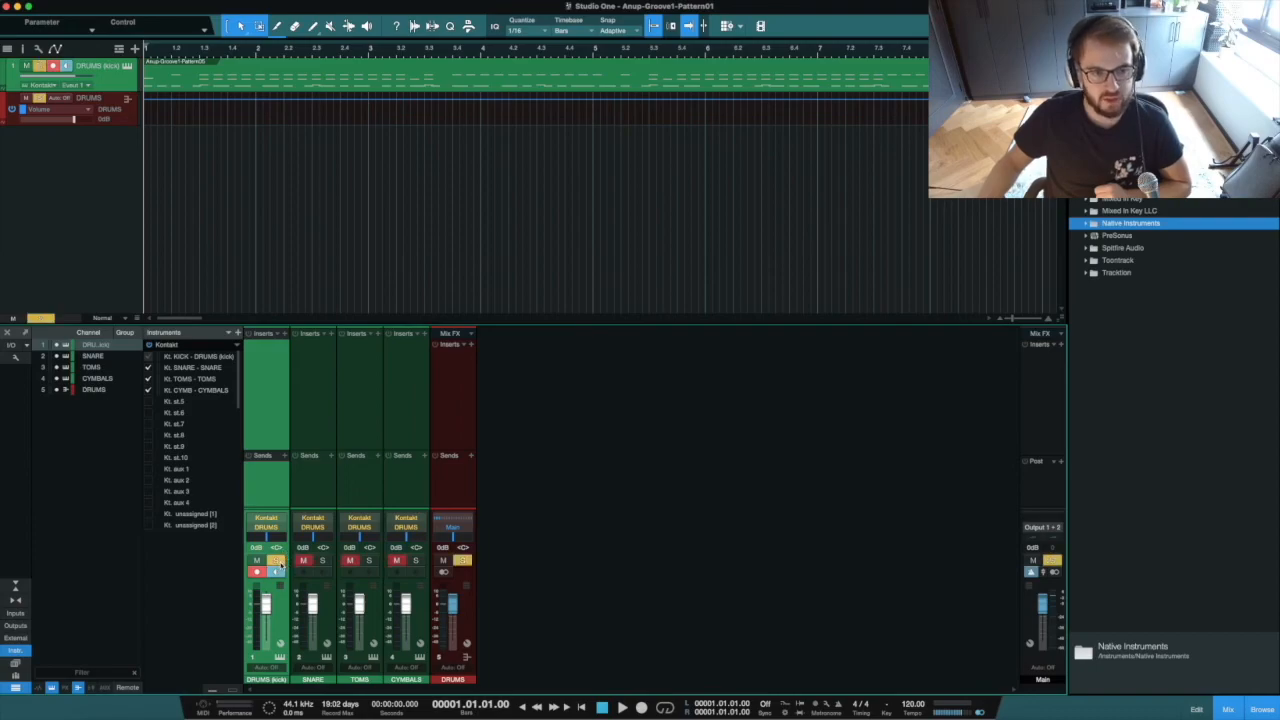
left_click(320, 561)
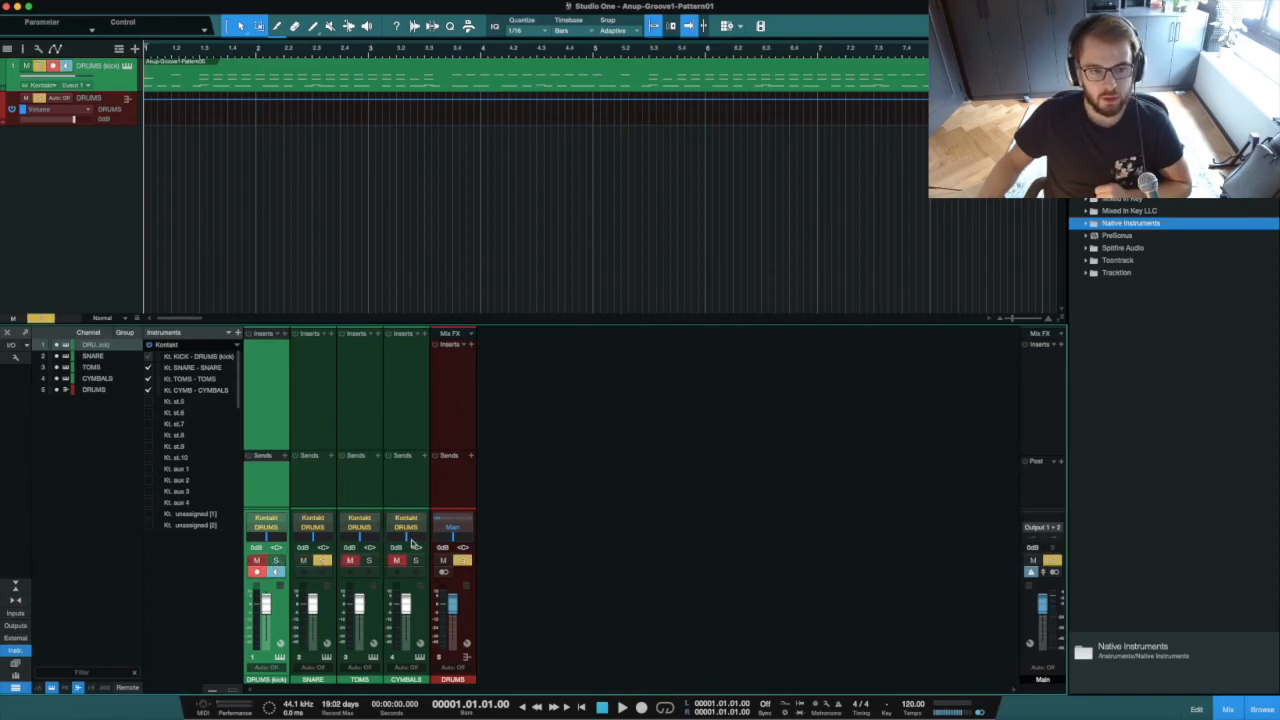
left_click(260, 559)
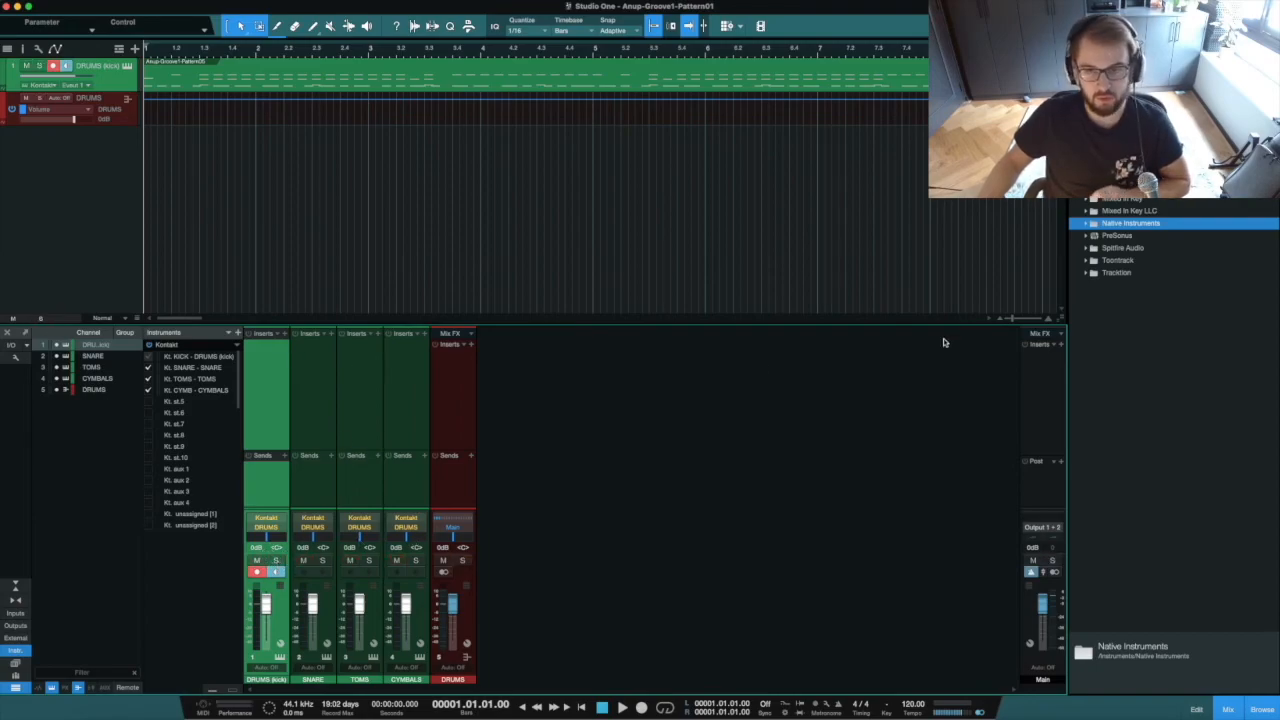
Show volume automation for the CYMBALS channel and for the TOMS channel on the drum instrument track.
left_click(406, 434)
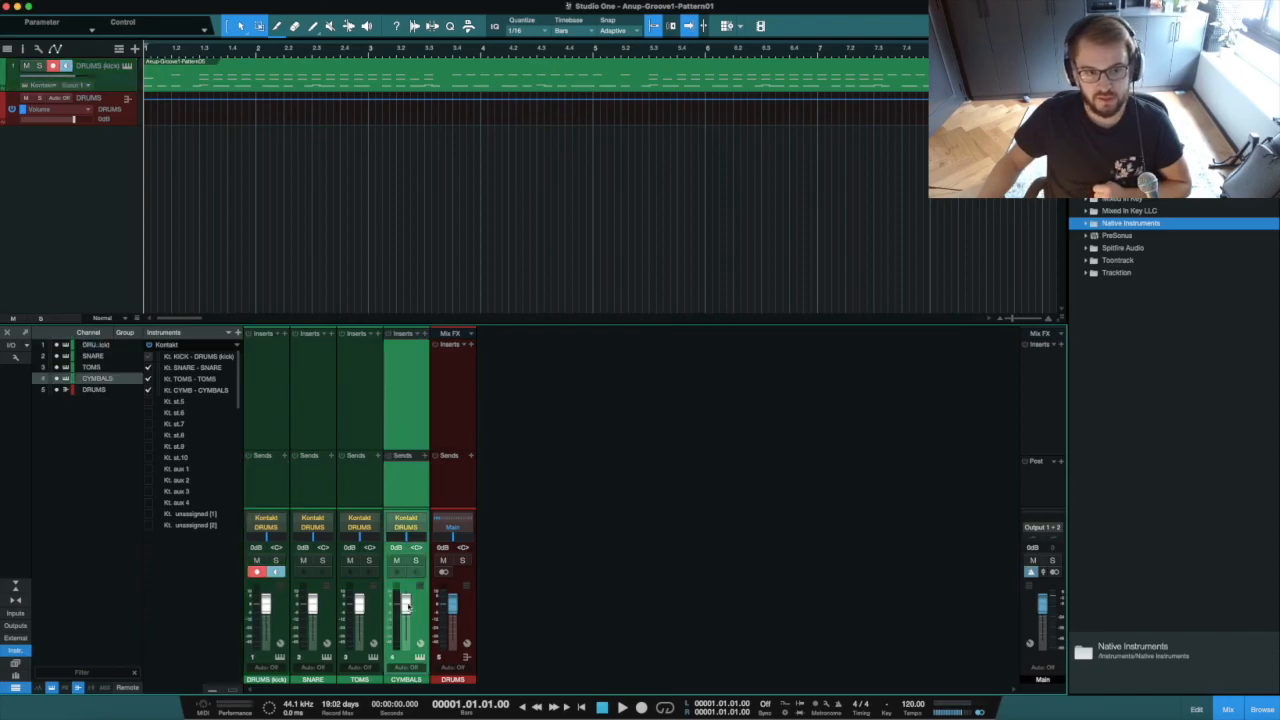
right_click(406, 606)
left_click(434, 642)
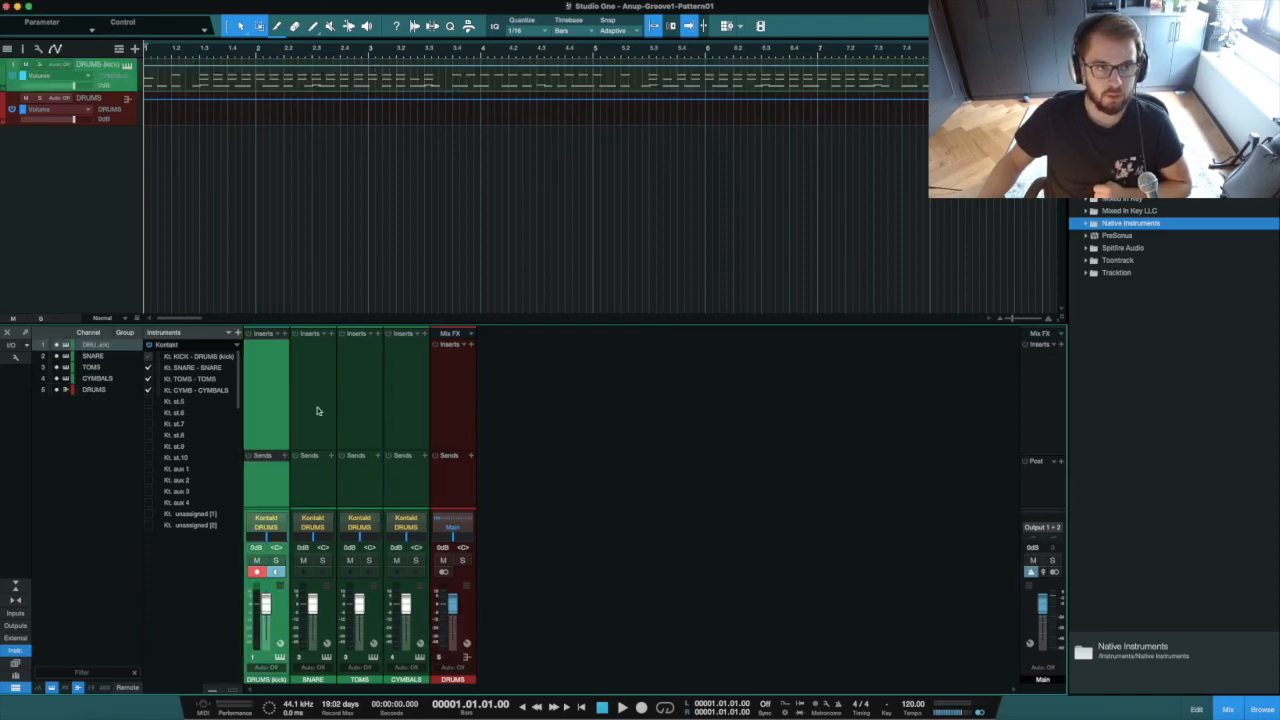
right_click(368, 605)
left_click(389, 643)
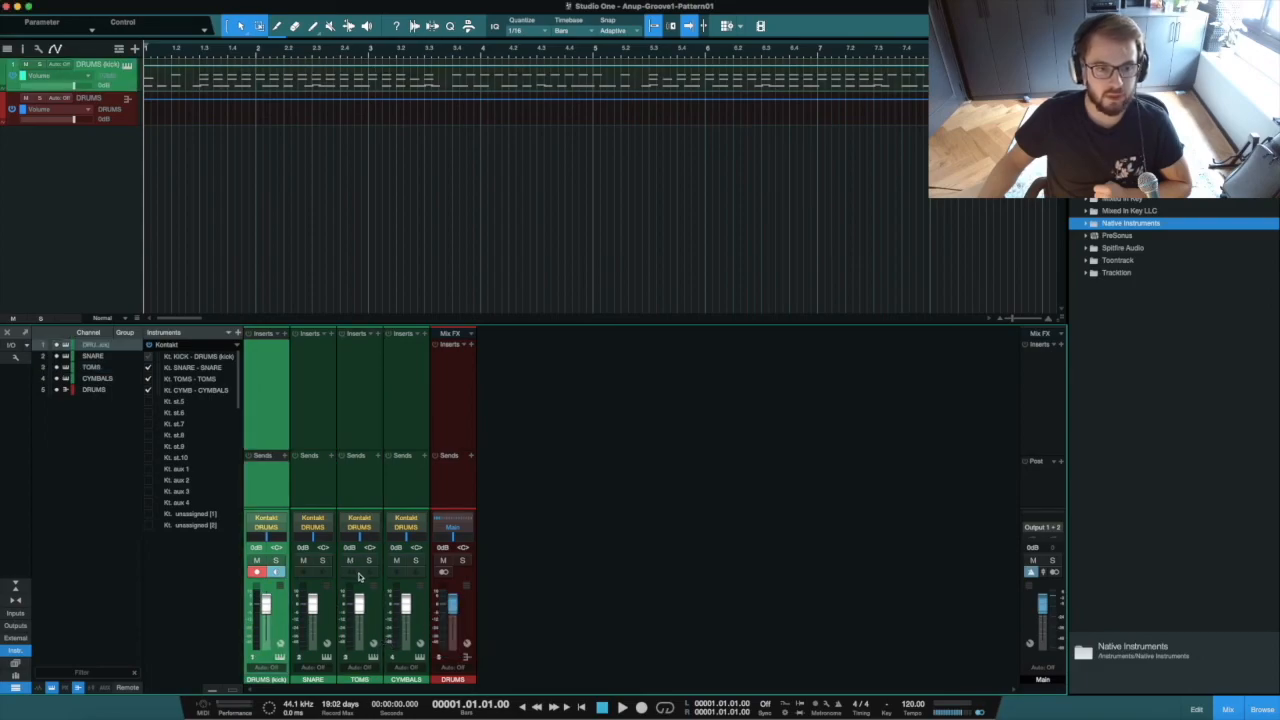
Select the DRUMS bus channel and collapse the list of Kontakt outputs.
left_click(463, 593)
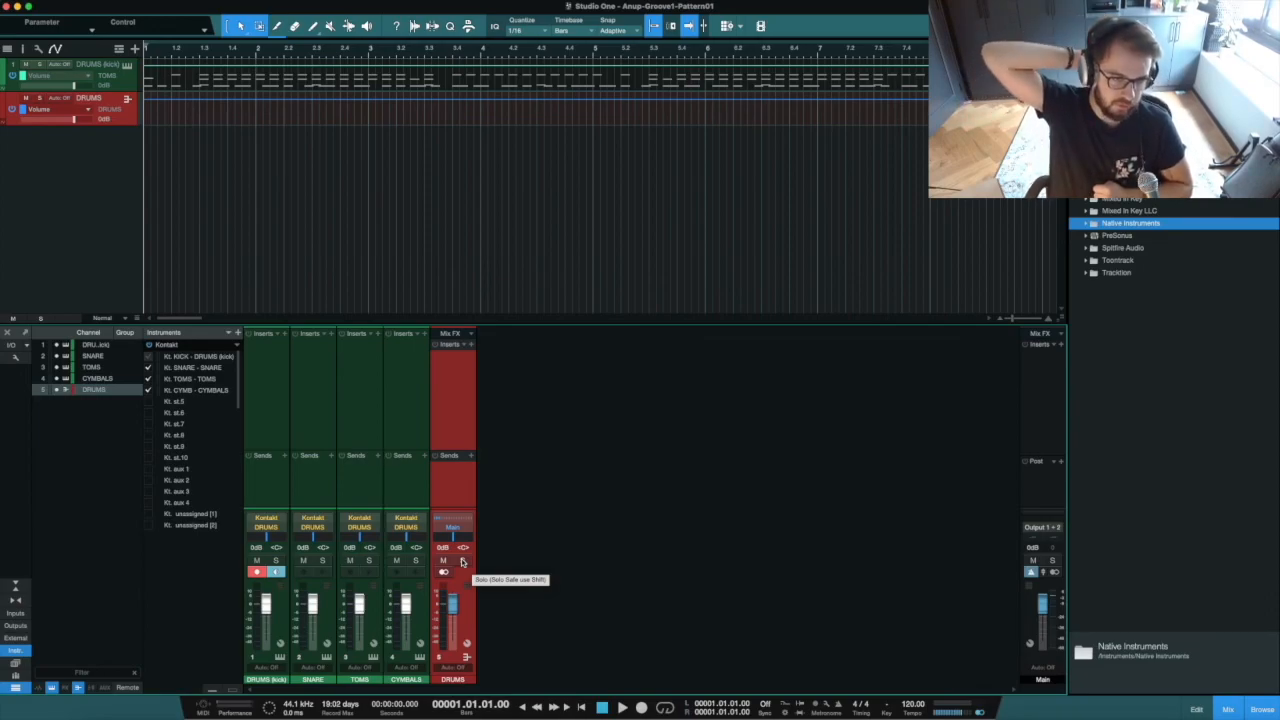
left_click(165, 346)
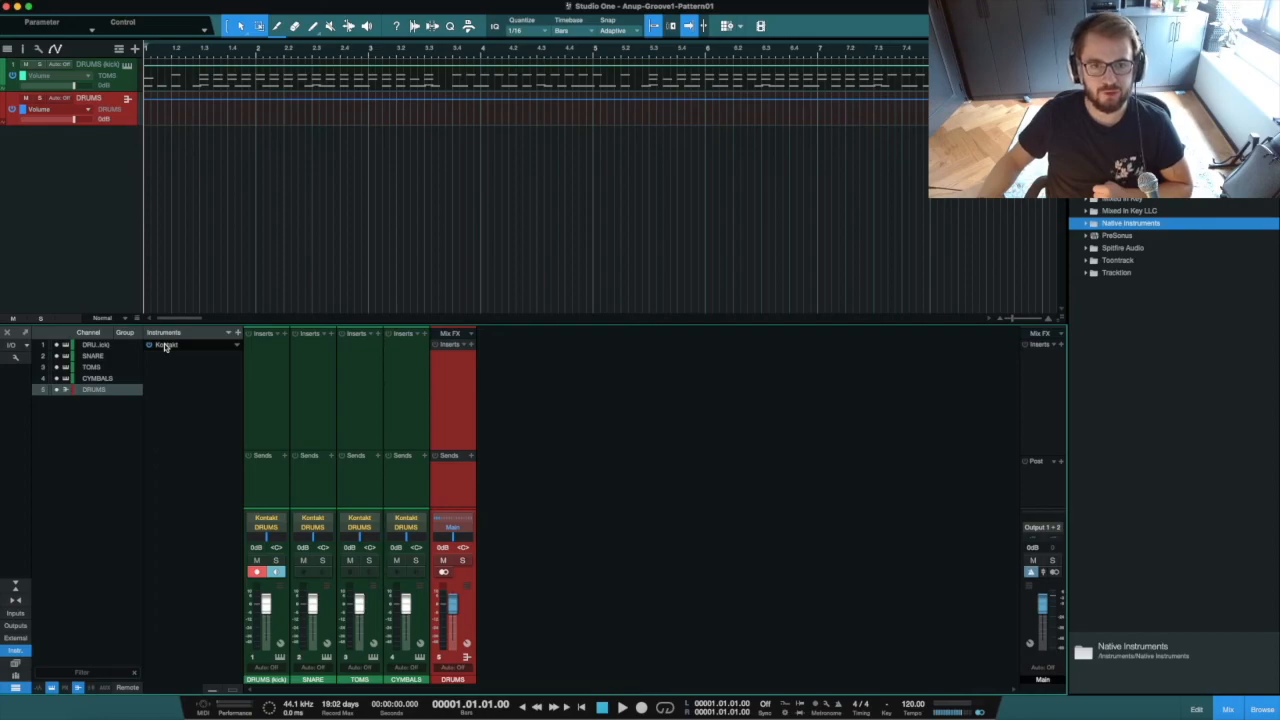